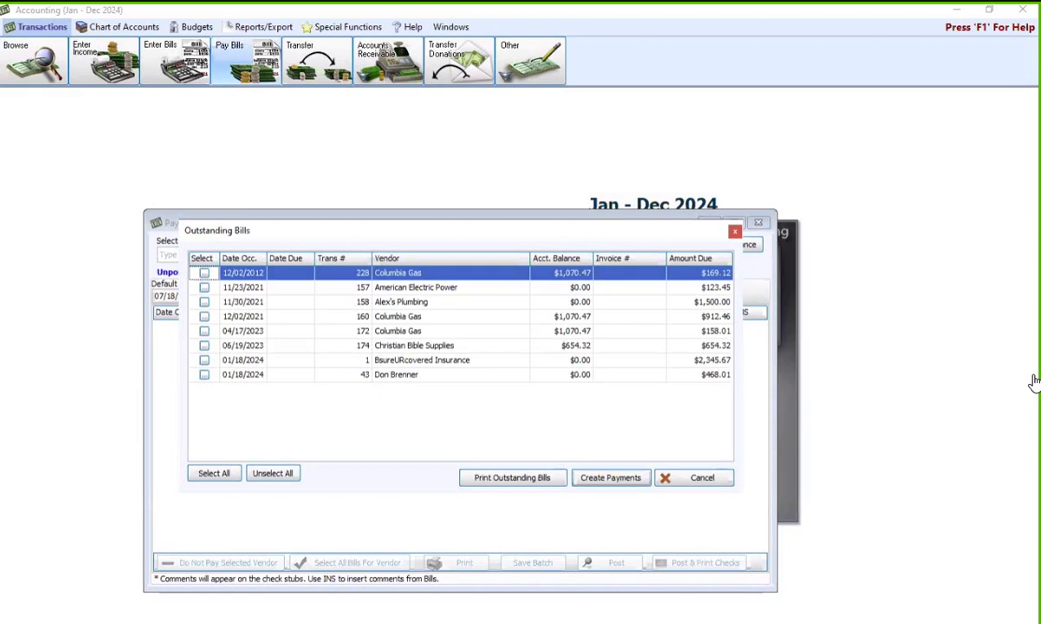
- Cancel the list of outstanding bills without creating payments and close the Pay Bills window
click(1033, 378)
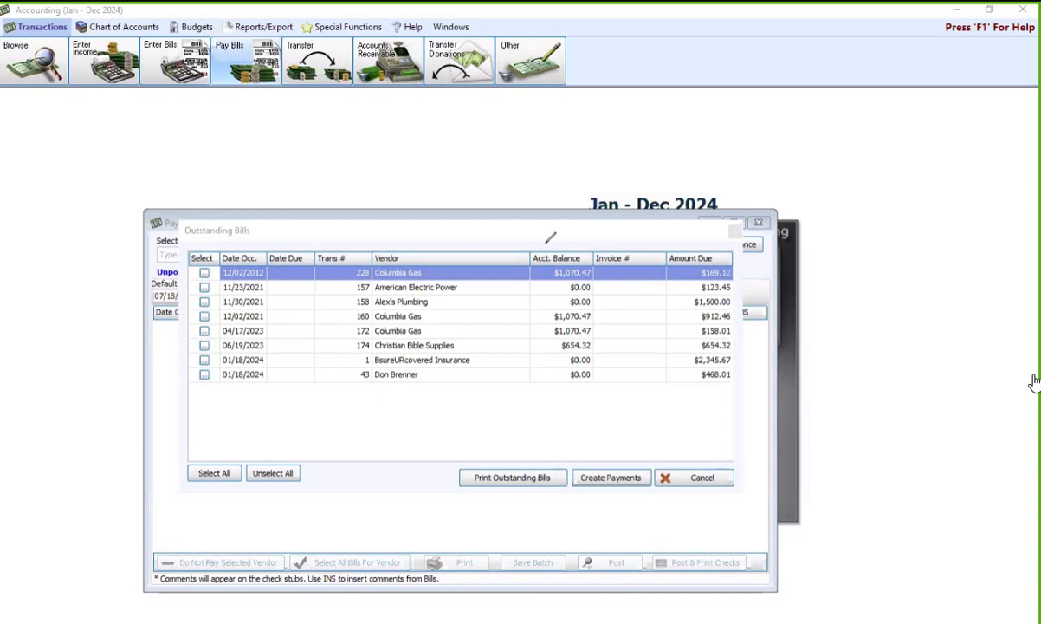
click(1032, 378)
mouse_move(515, 243)
mouse_down()
mouse_move(606, 247)
mouse_move(609, 381)
mouse_move(599, 391)
mouse_move(551, 391)
mouse_move(526, 317)
mouse_up()
click(680, 479)
click(758, 223)
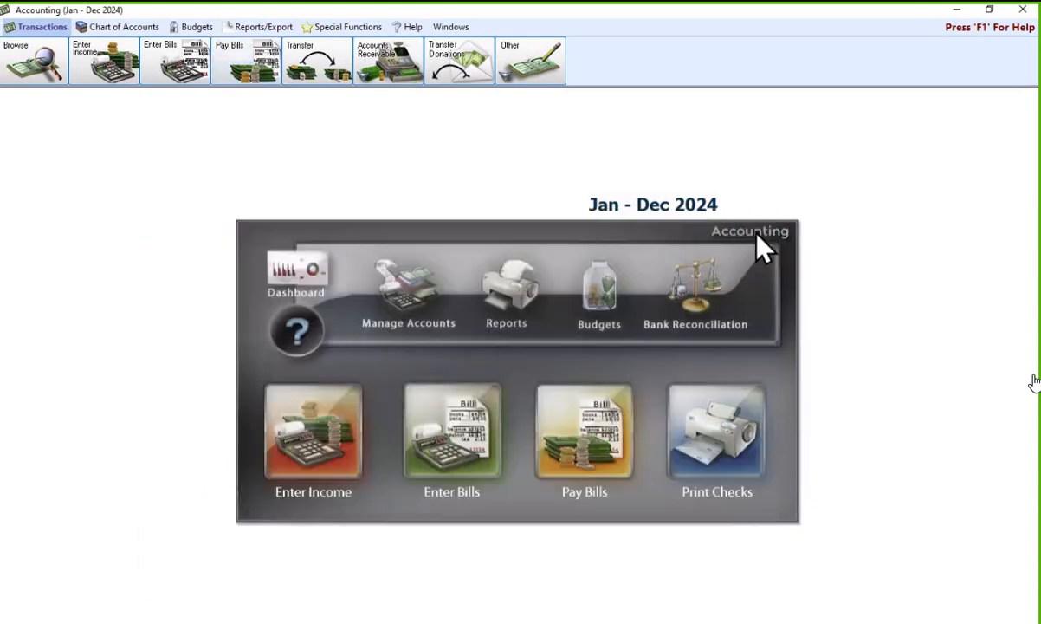
- Filter the 2024 transaction browser to show only unpaid BILL (Expense) transactions
click(57, 44)
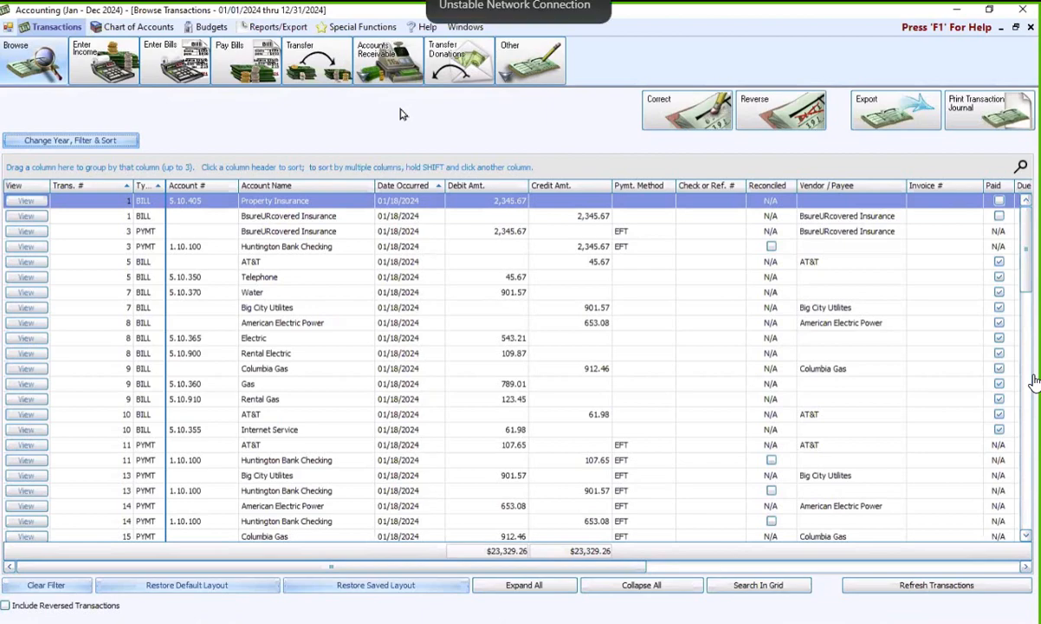
click(106, 144)
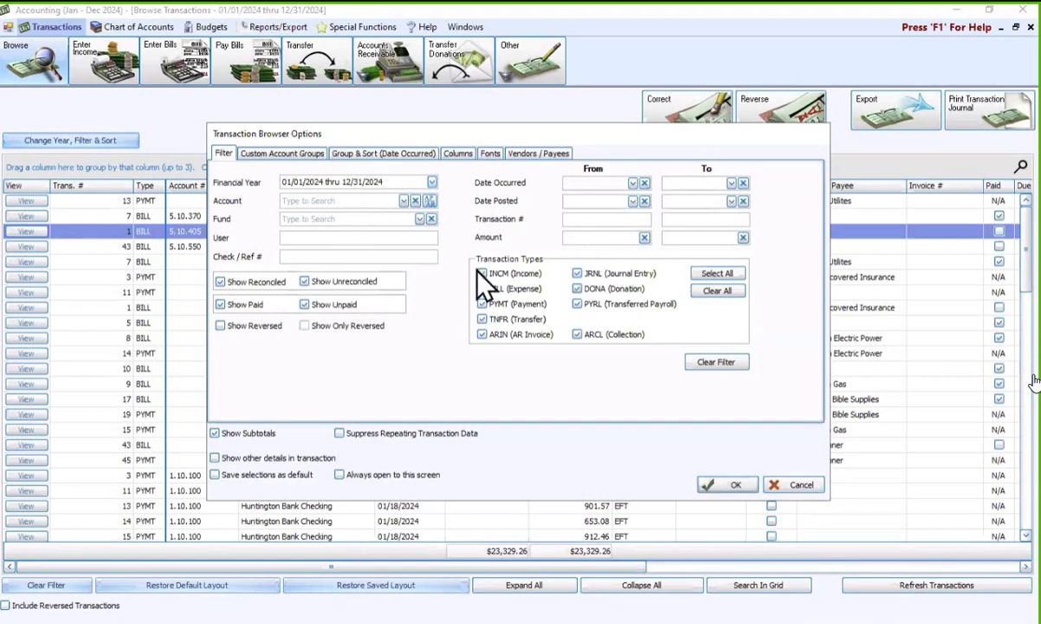
click(722, 292)
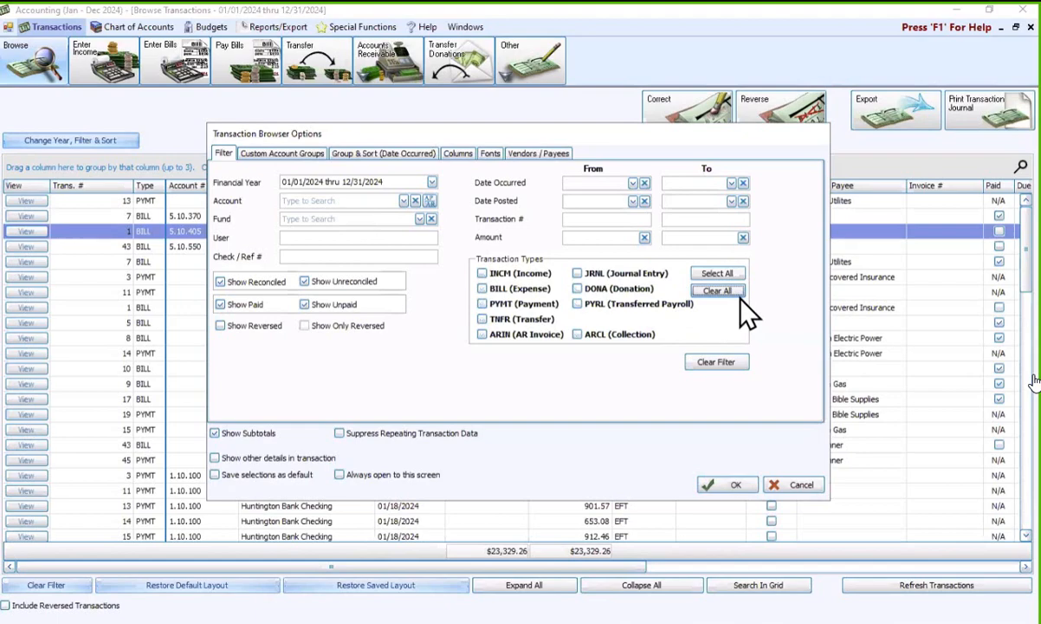
click(499, 292)
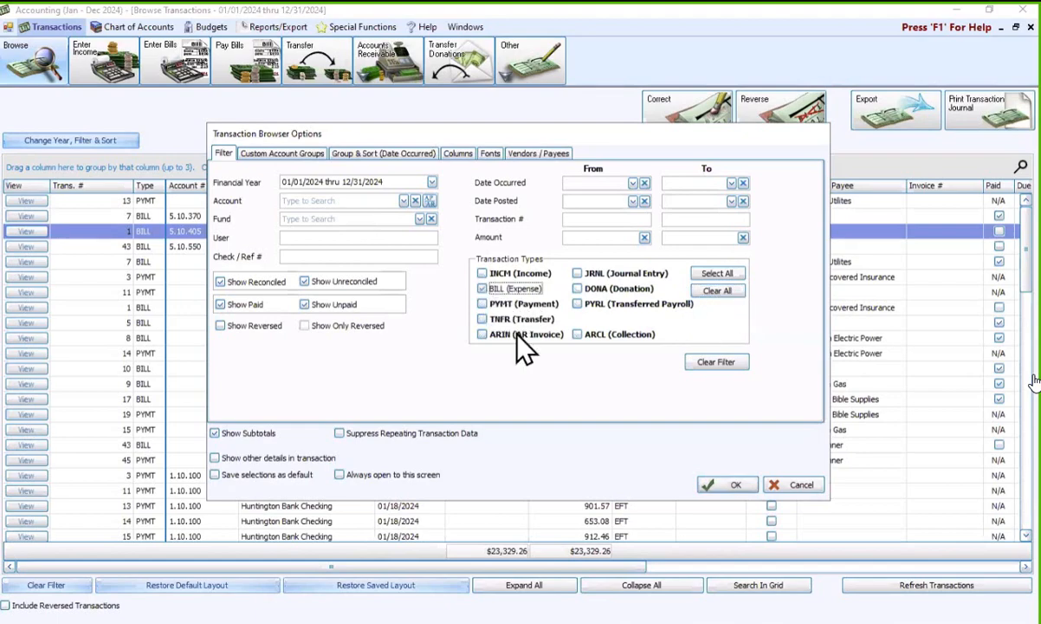
click(222, 310)
click(726, 489)
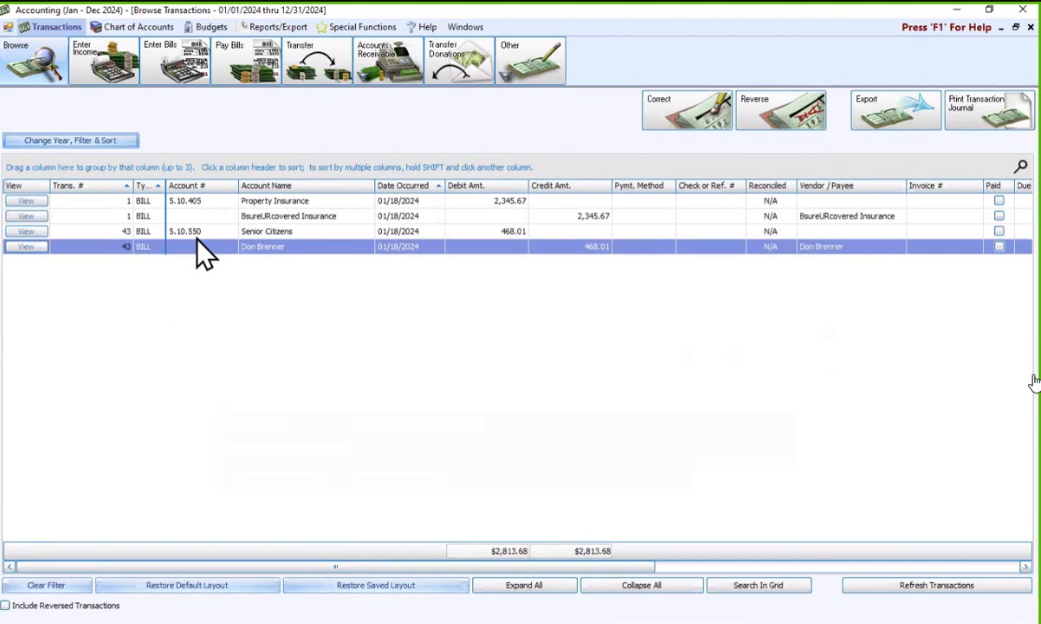
- Mark the 2024 Property Insurance bill as paid by the 2,345.67 EFT payment of 01/18/2024 and save the correction
click(250, 200)
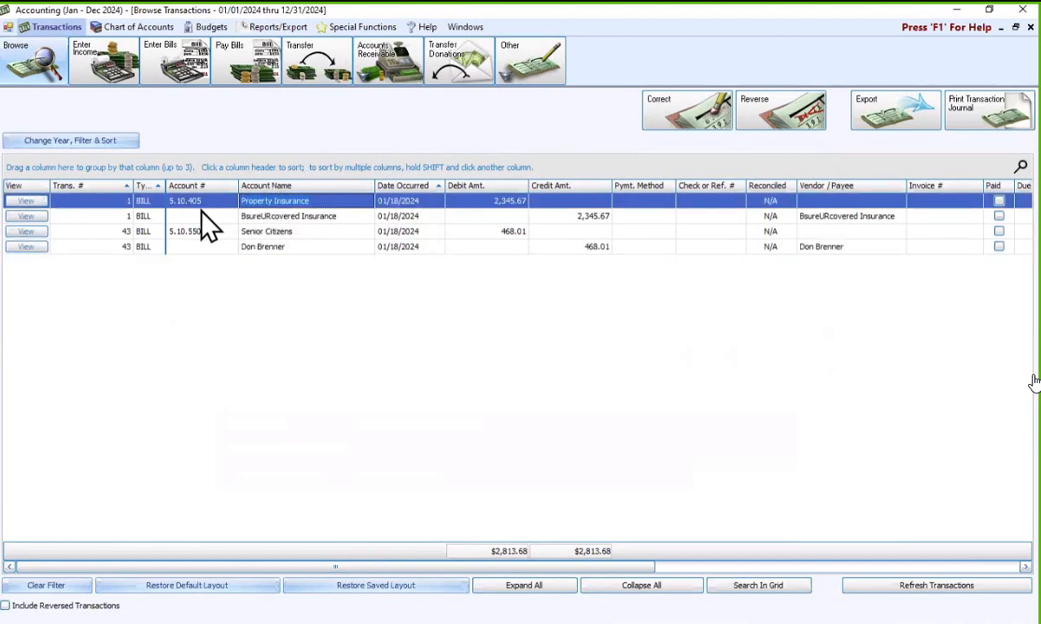
click(668, 114)
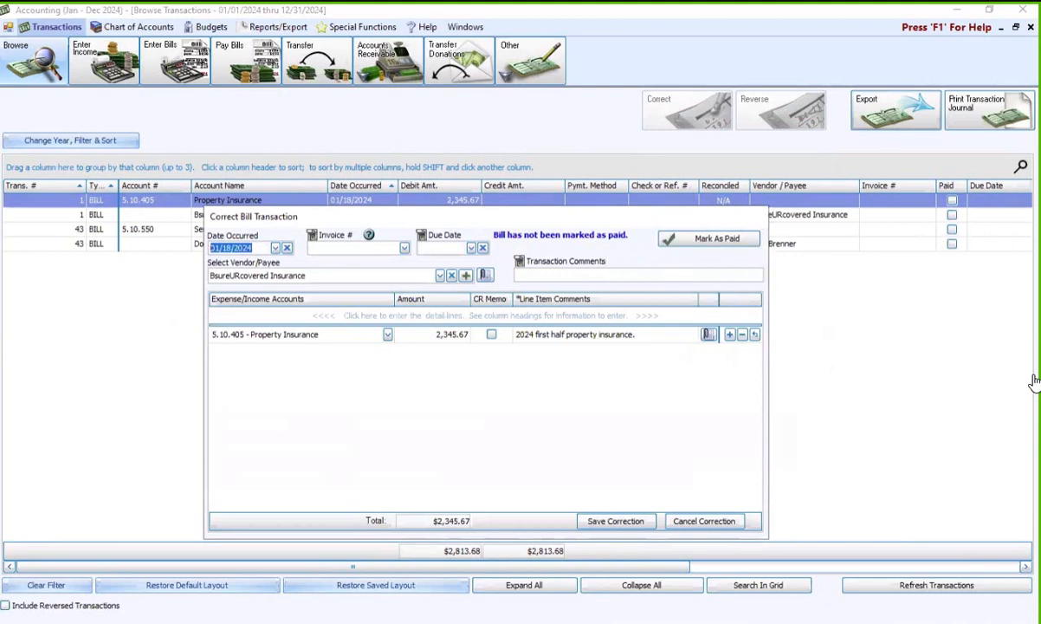
click(1032, 376)
mouse_move(643, 220)
mouse_down()
mouse_move(766, 224)
mouse_move(710, 264)
mouse_move(637, 252)
mouse_move(648, 218)
mouse_up()
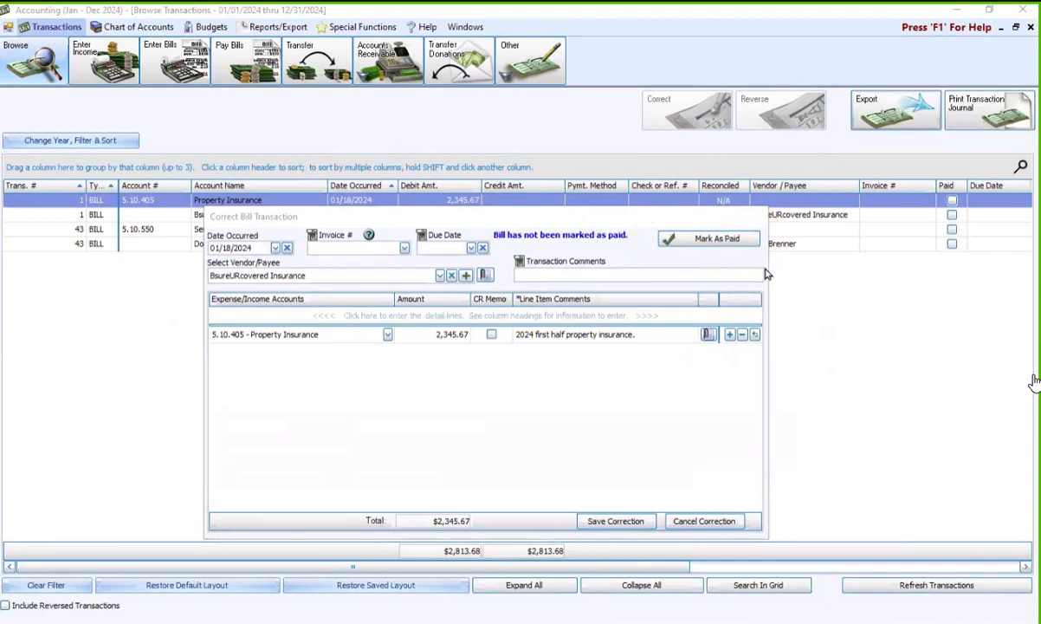
click(736, 244)
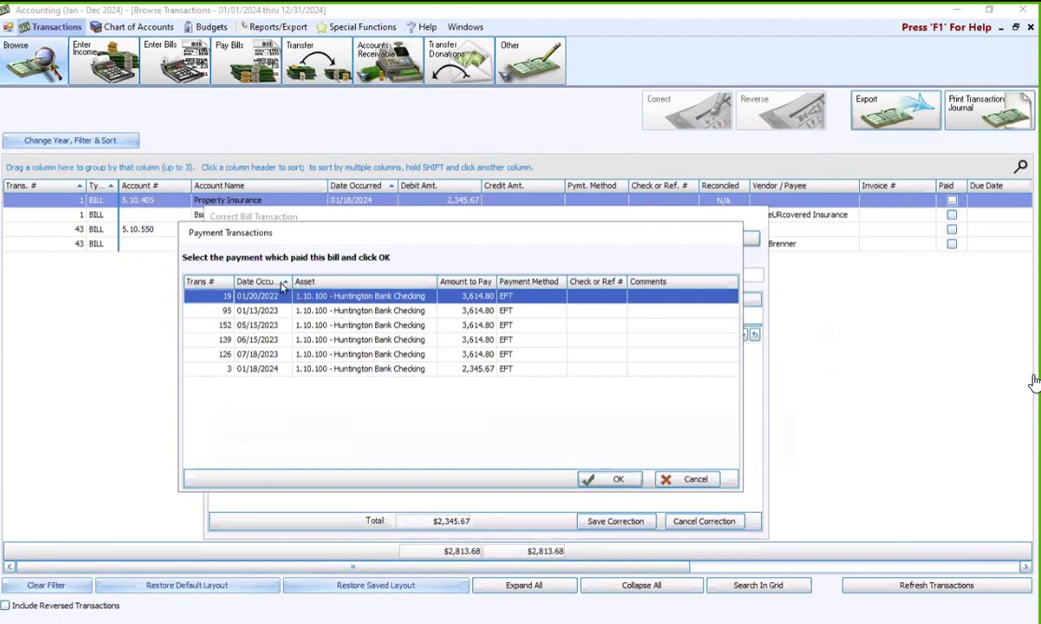
click(343, 371)
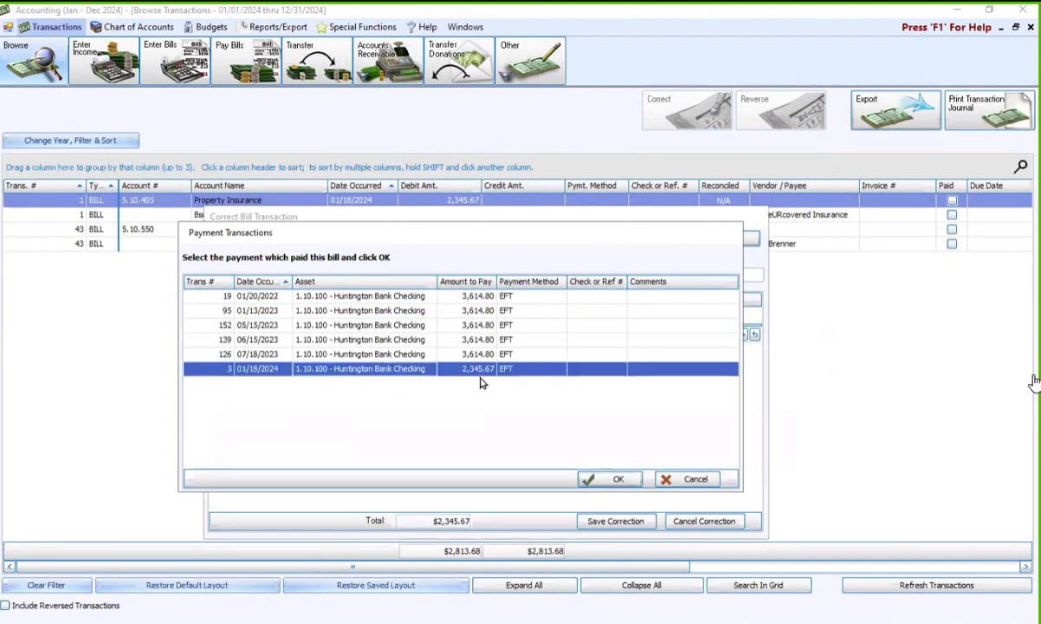
click(609, 479)
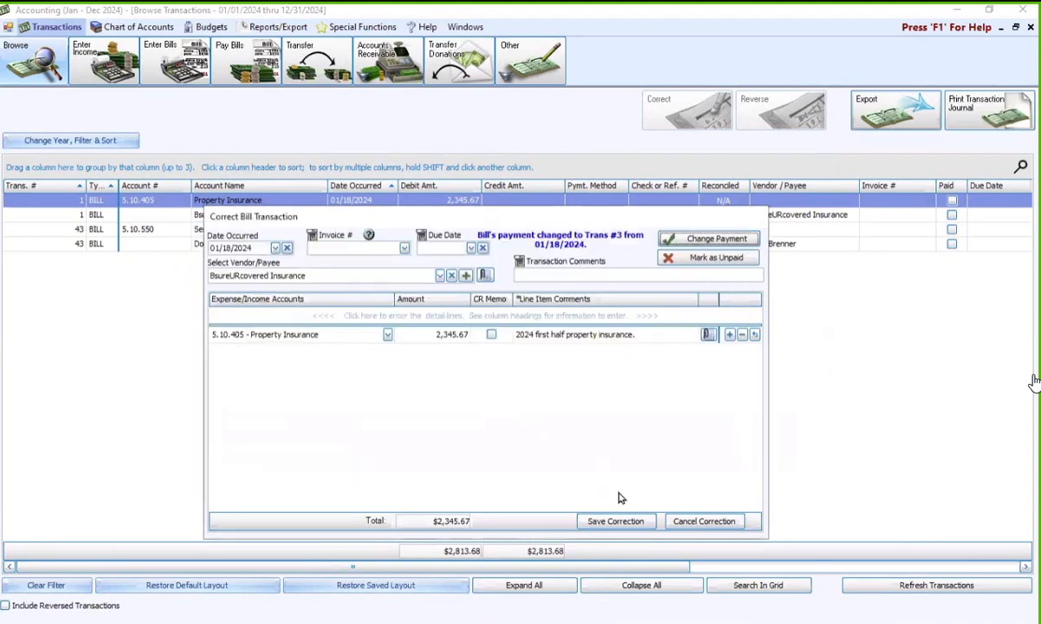
click(614, 523)
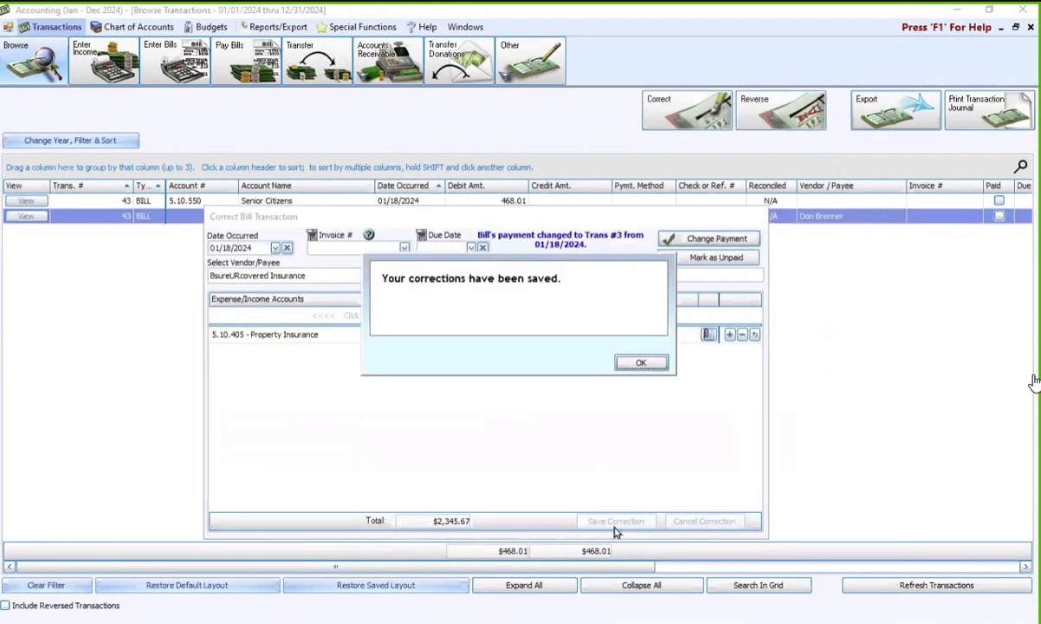
click(637, 374)
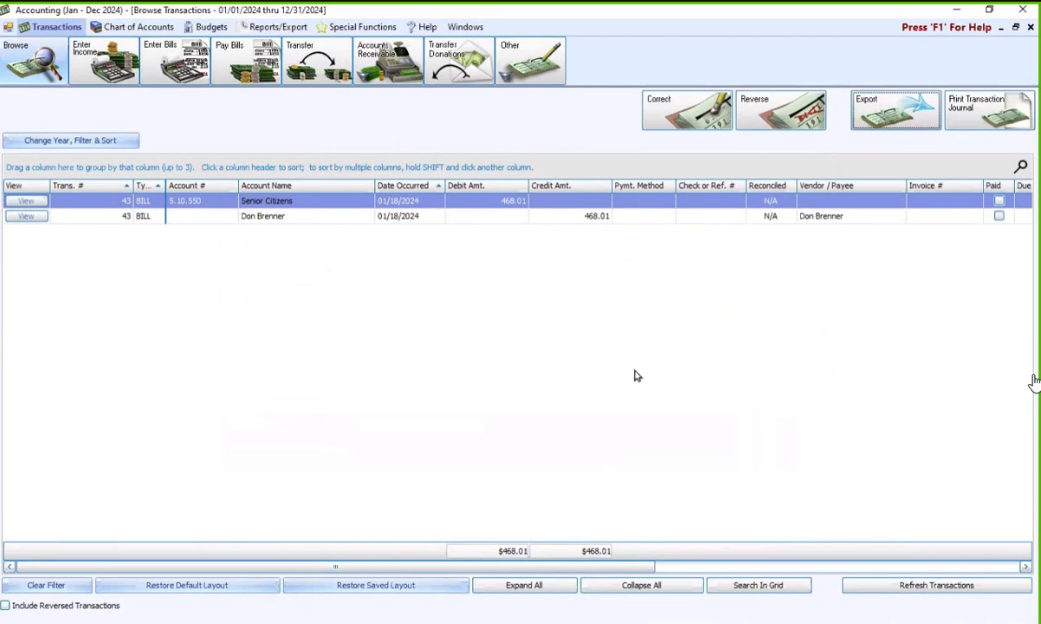
- Mark the Senior Citizens reimbursement bill as paid by the 468.01 EFT payment of 01/18/2024 and save the correction
click(658, 121)
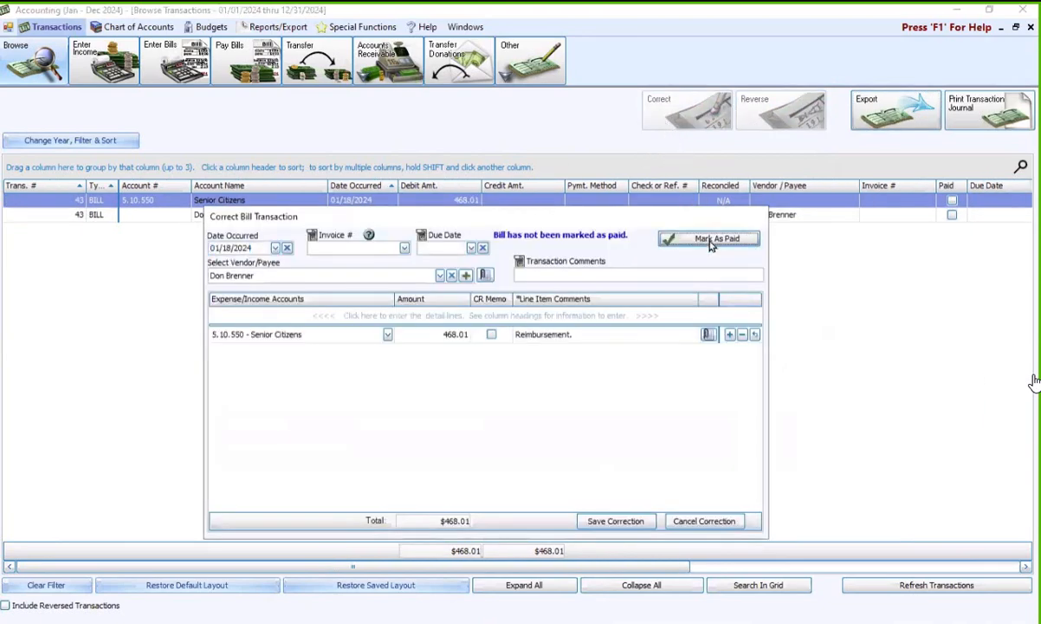
click(710, 240)
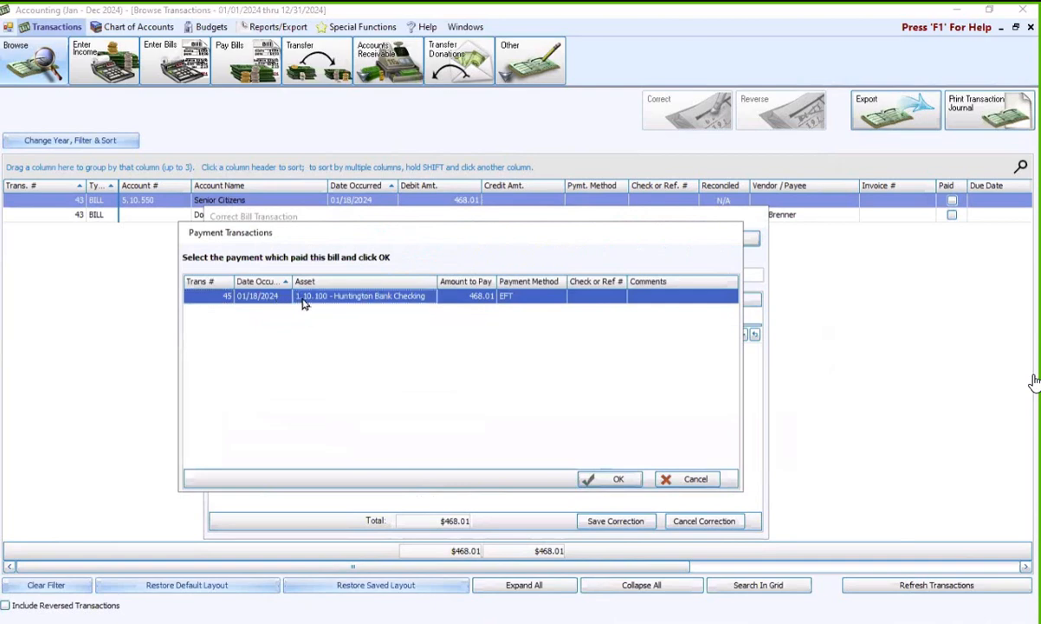
click(620, 483)
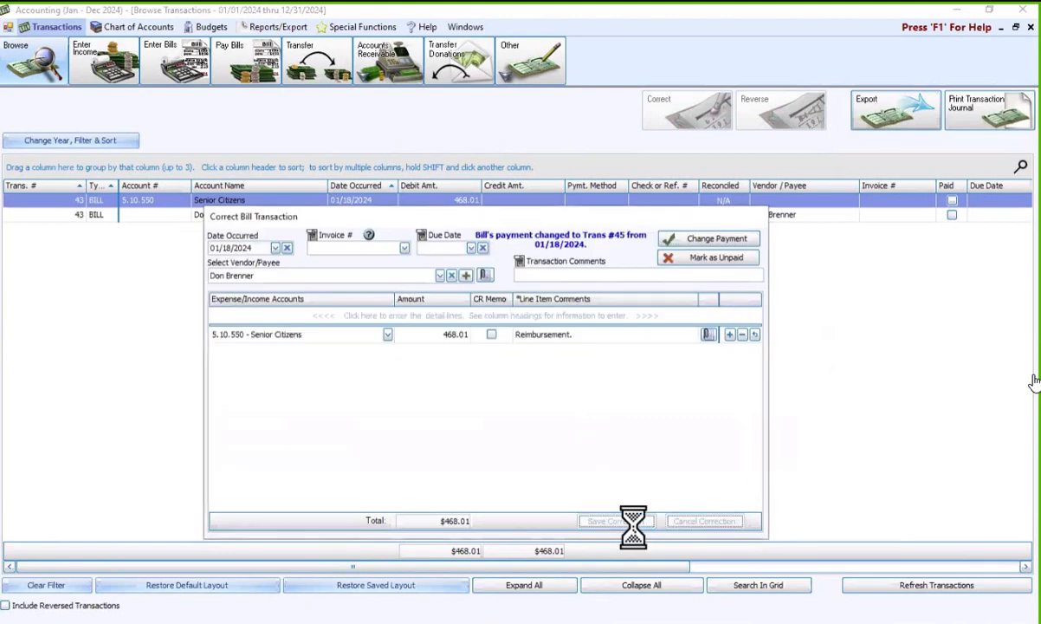
click(633, 523)
click(641, 362)
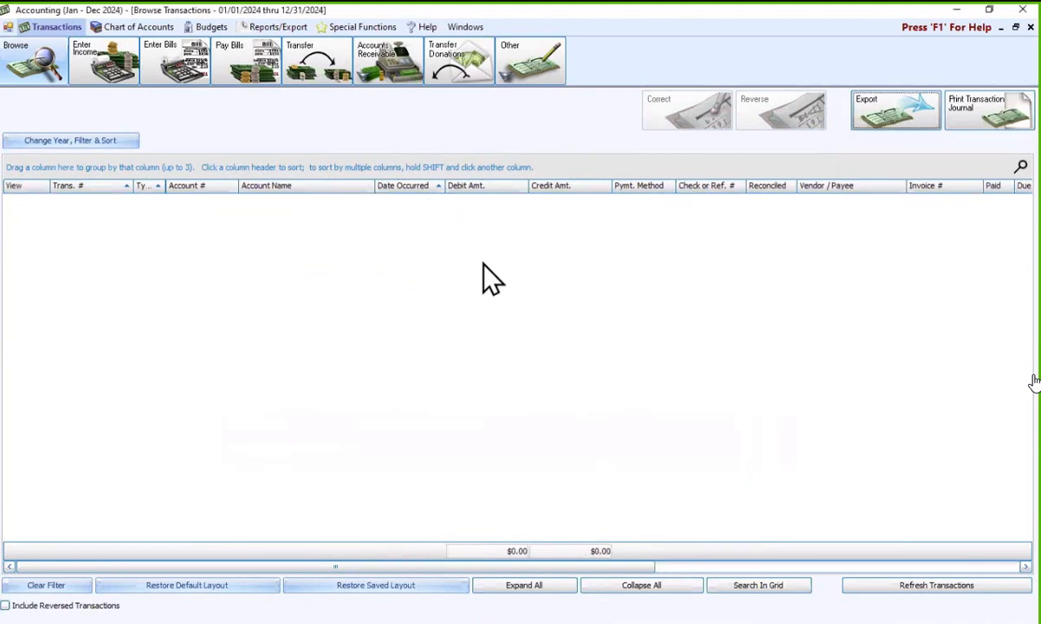
- Leave the transaction browser, check the outstanding bills using Quick Pay, and close Pay Bills
click(1030, 27)
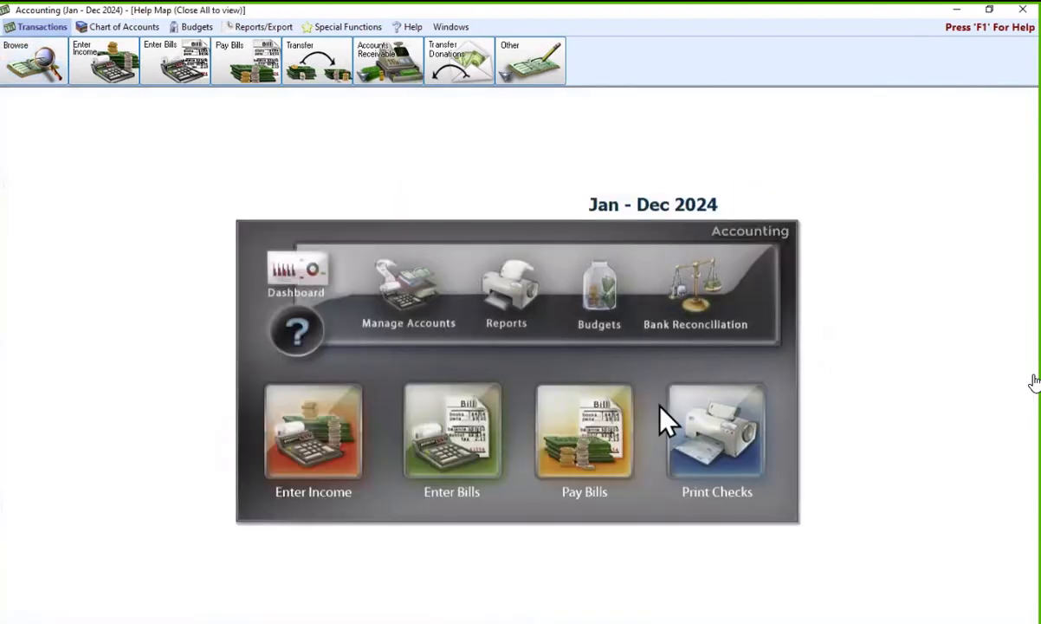
click(596, 440)
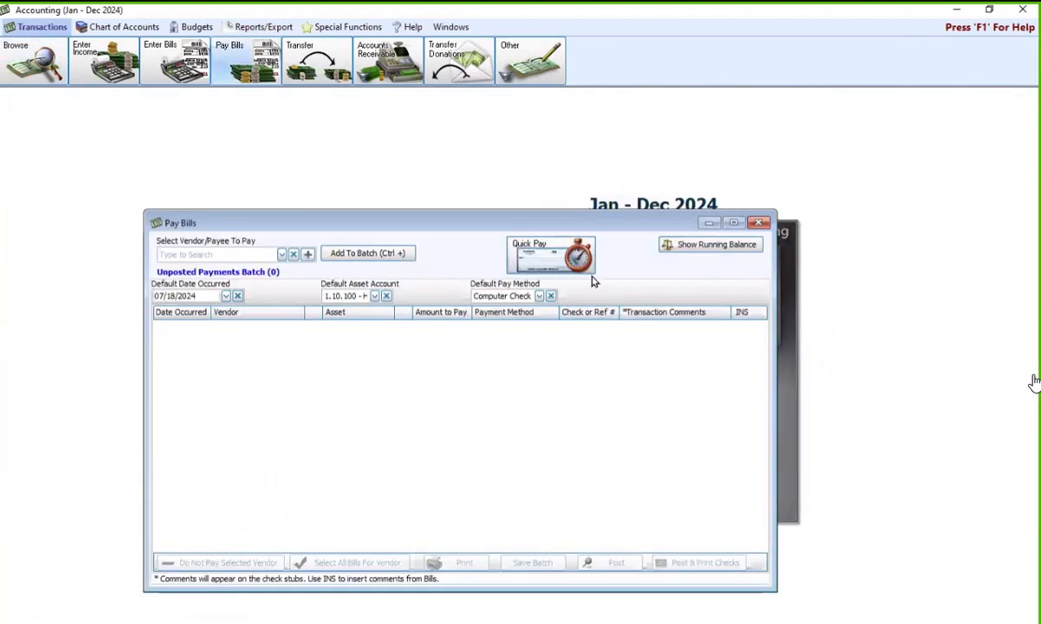
click(567, 262)
click(569, 284)
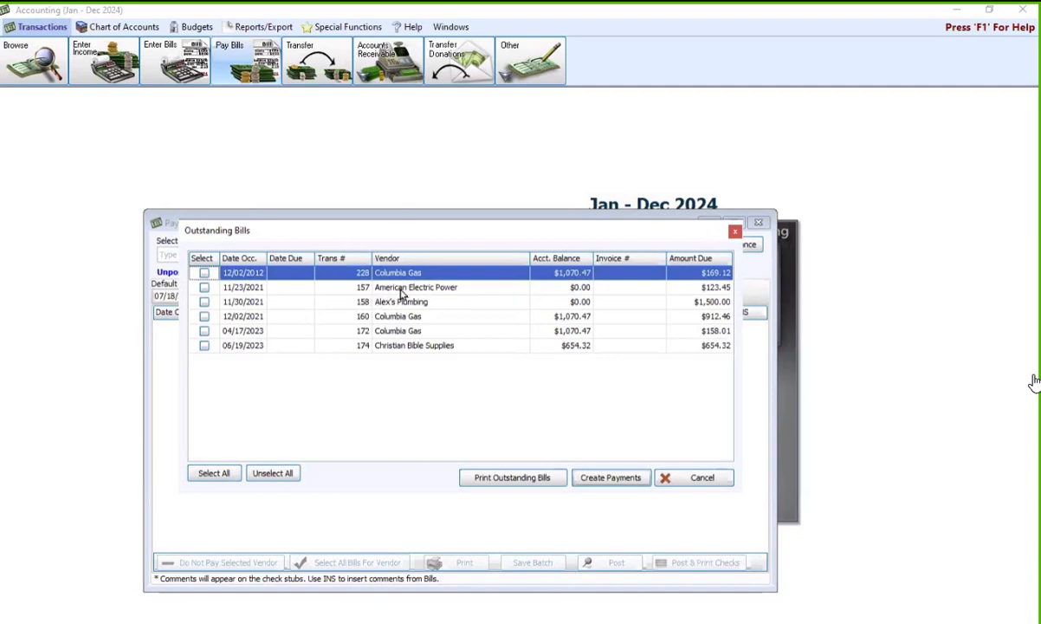
click(734, 234)
click(758, 223)
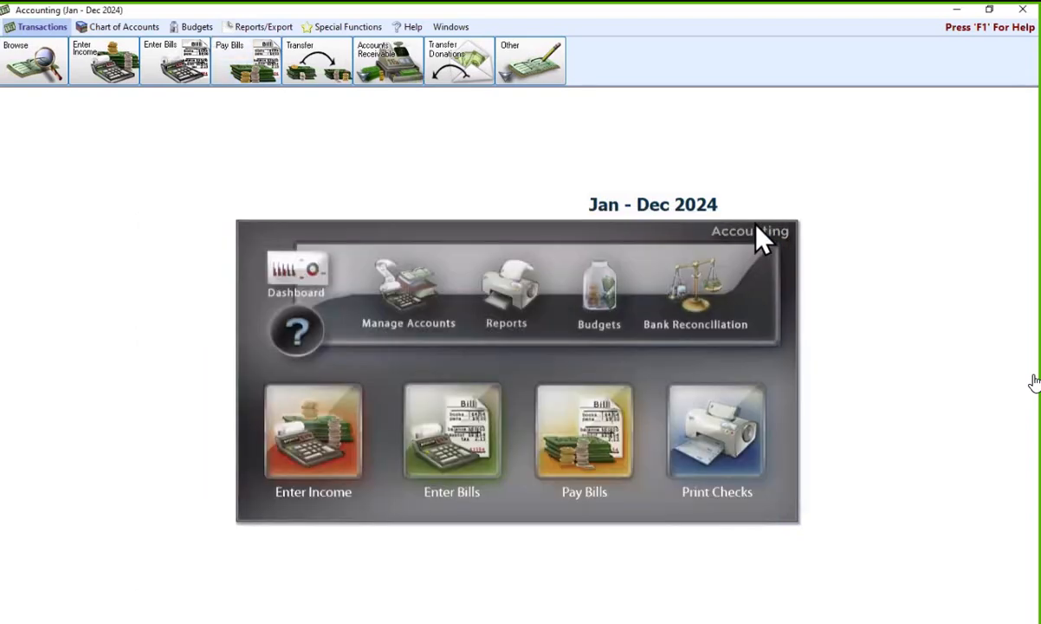
- Switch to the existing accounting year January to December 2021
click(340, 29)
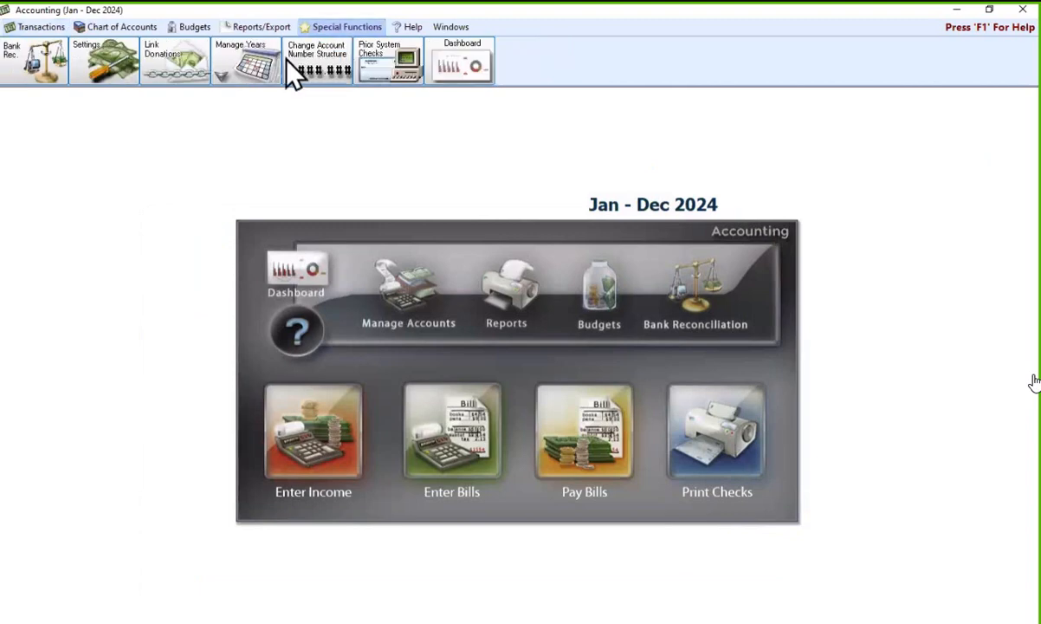
click(255, 67)
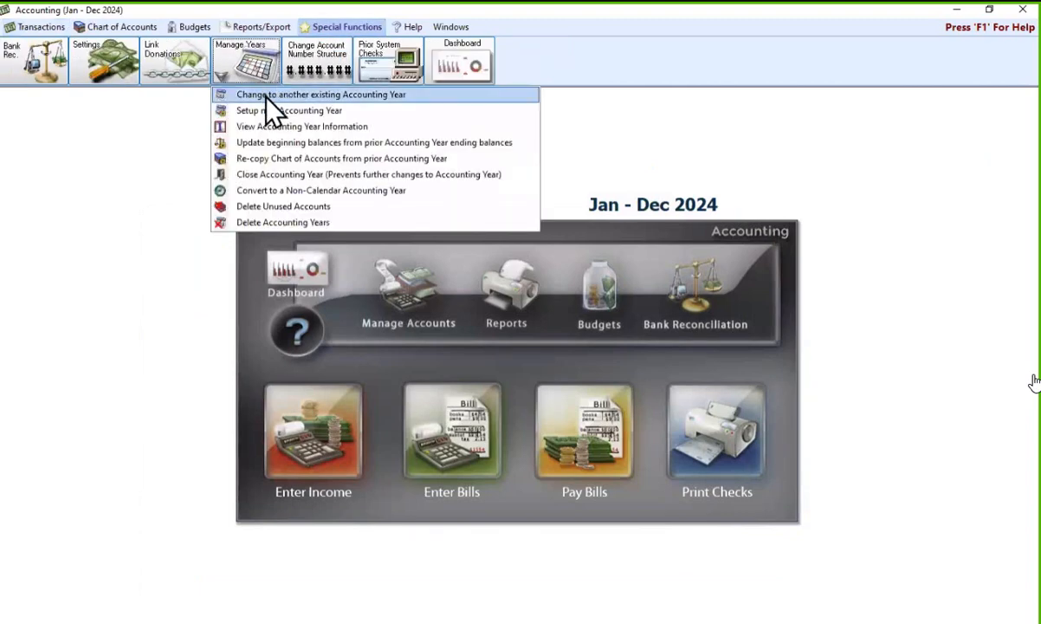
click(262, 94)
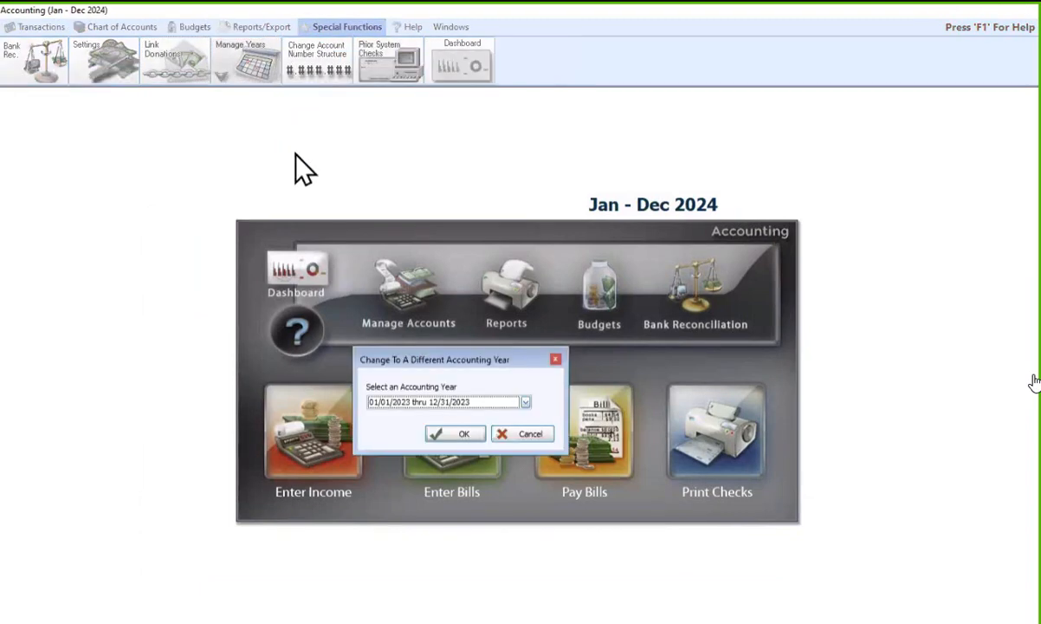
click(523, 402)
click(475, 465)
click(459, 433)
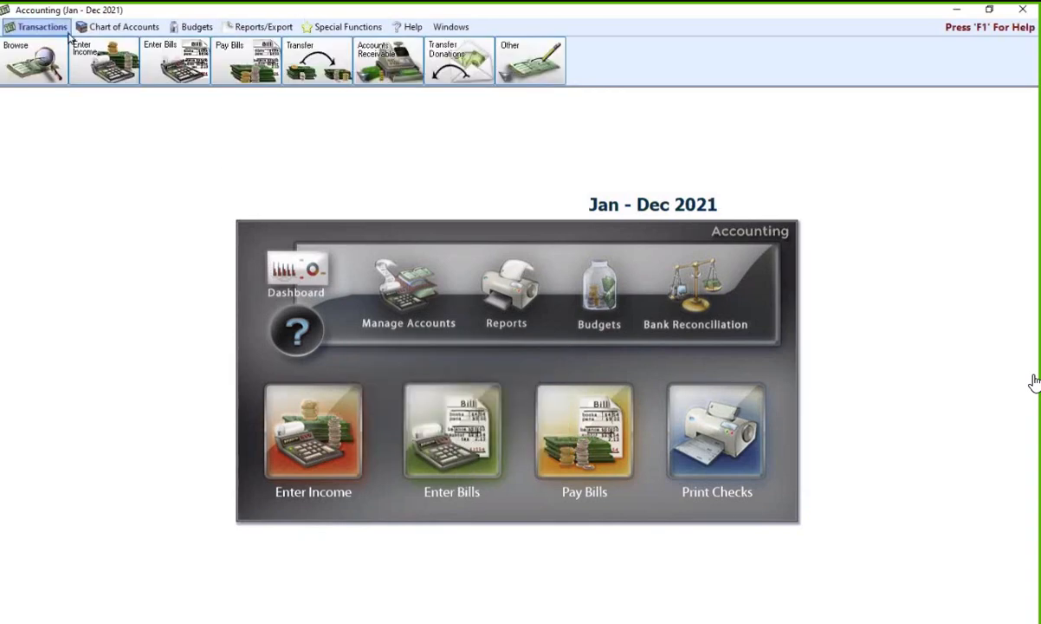
- Filter the 2021 transaction browser to show only unpaid BILL (Expense) transactions
click(33, 61)
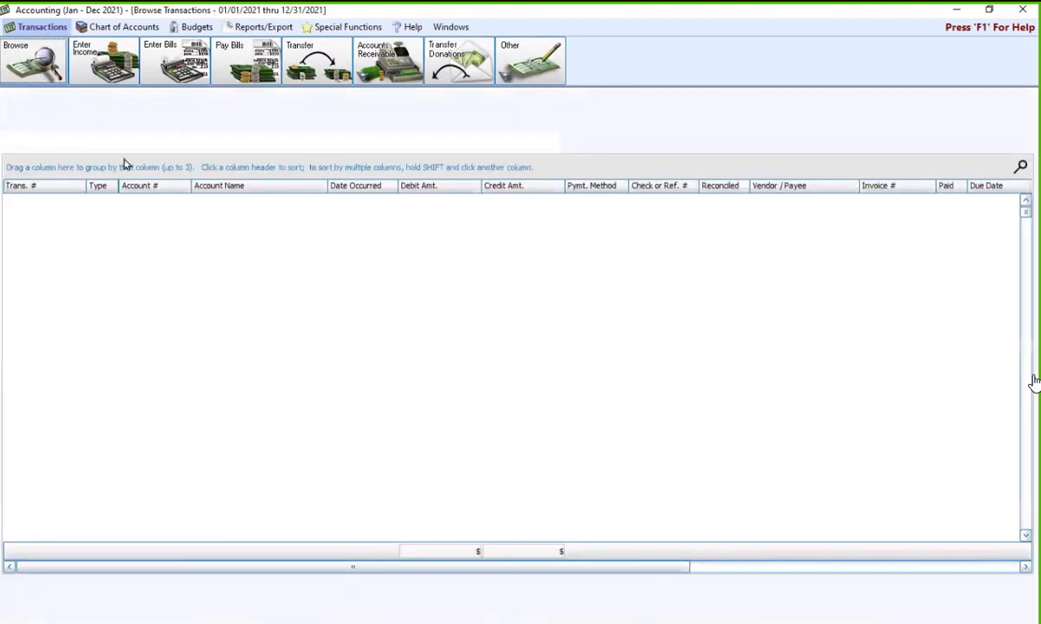
click(102, 139)
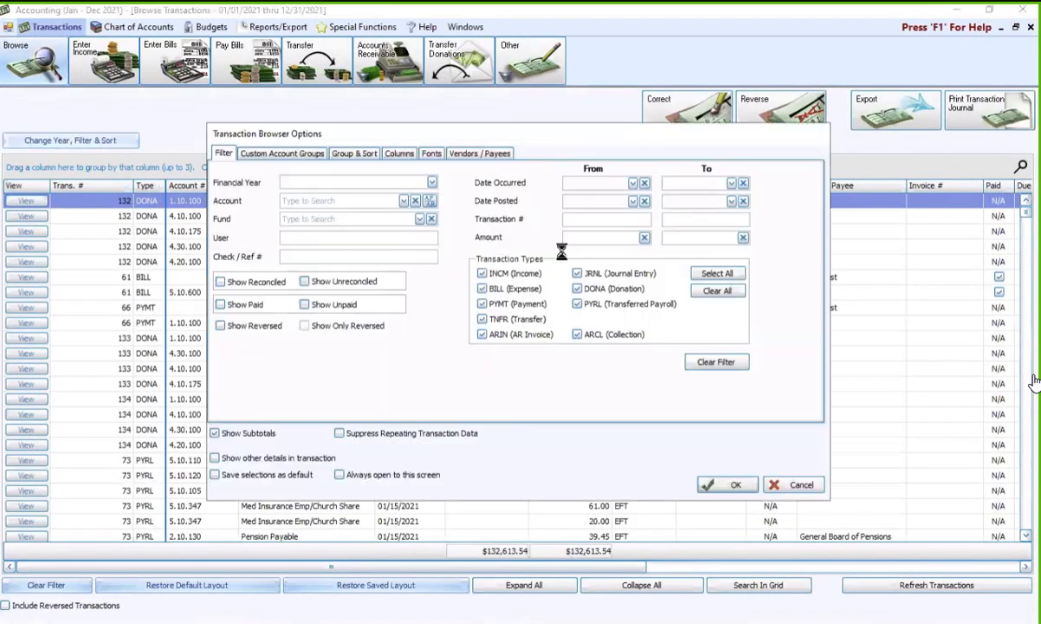
click(712, 291)
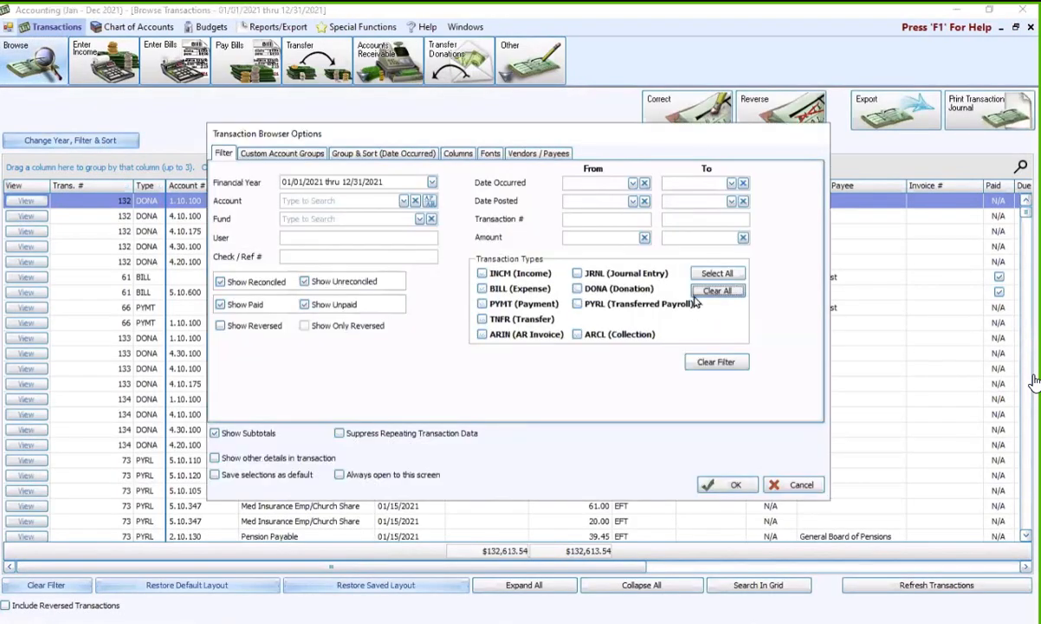
click(482, 288)
click(220, 304)
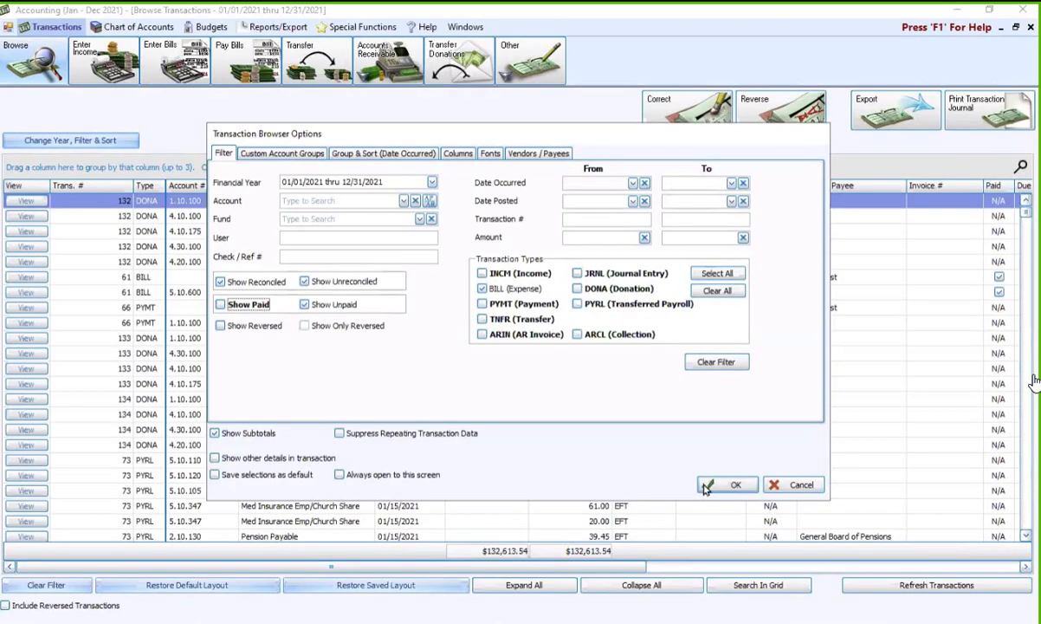
click(724, 484)
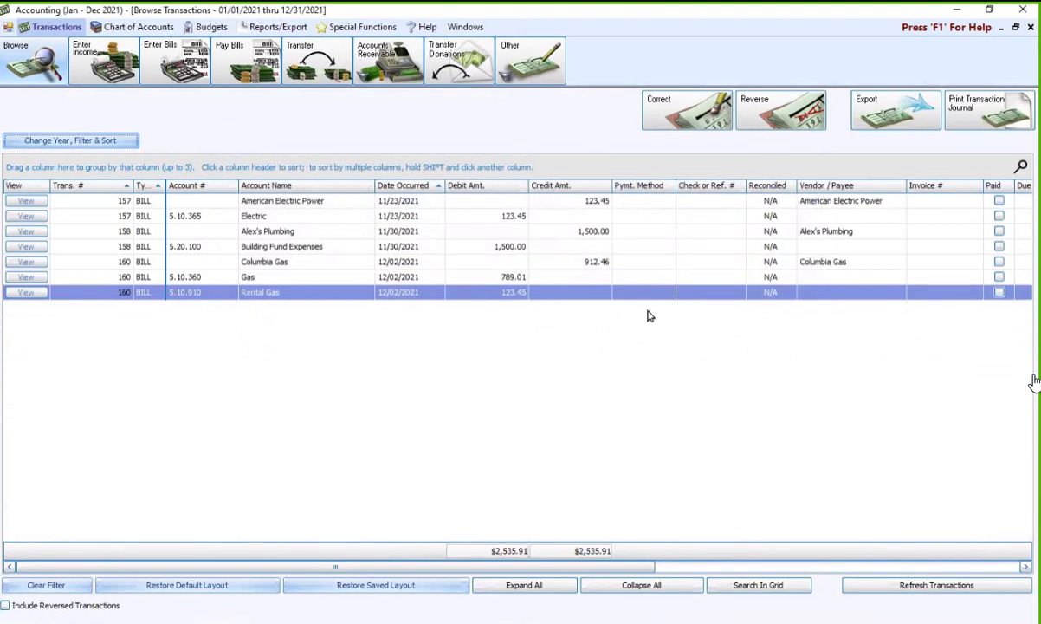
- Mark the American Electric Power bill of 11/23/2021 as paid by the 123.45 EFT payment of 11/24/2021 and save the correction
click(504, 216)
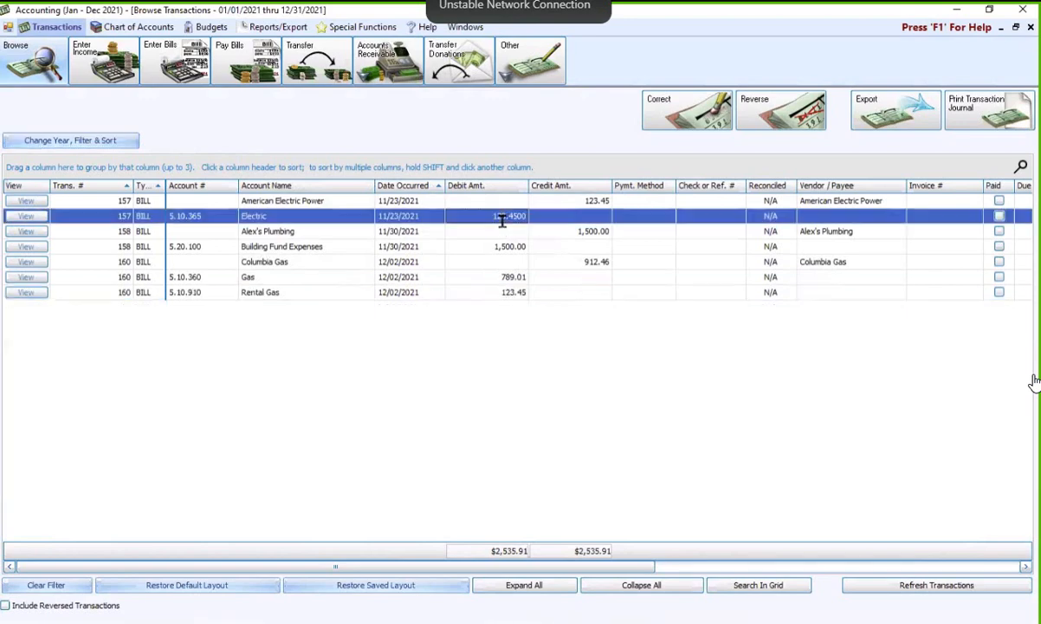
click(700, 119)
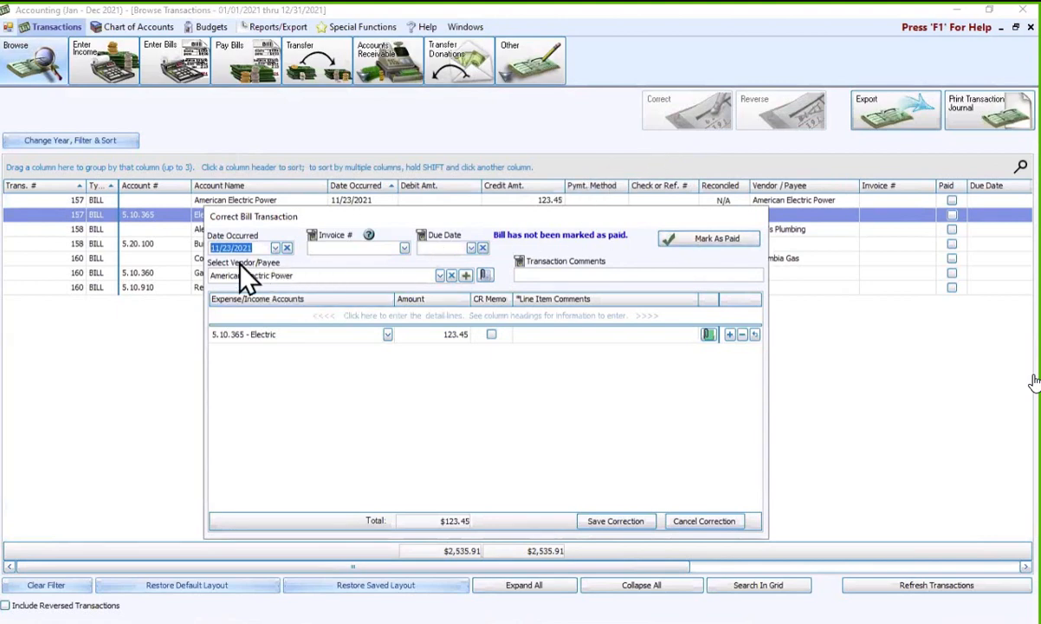
click(687, 242)
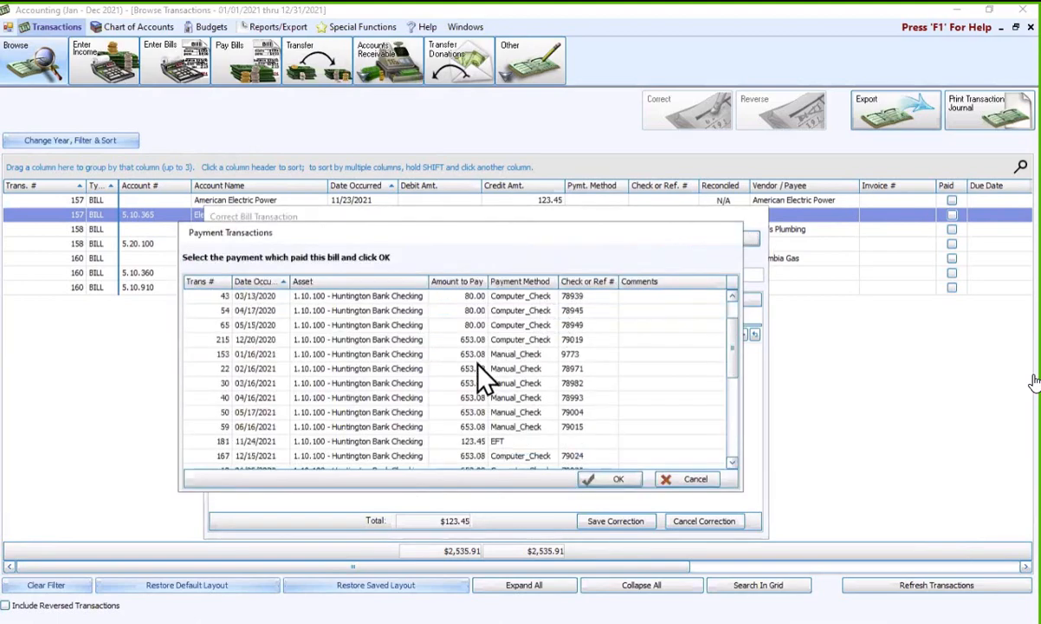
click(263, 446)
click(616, 480)
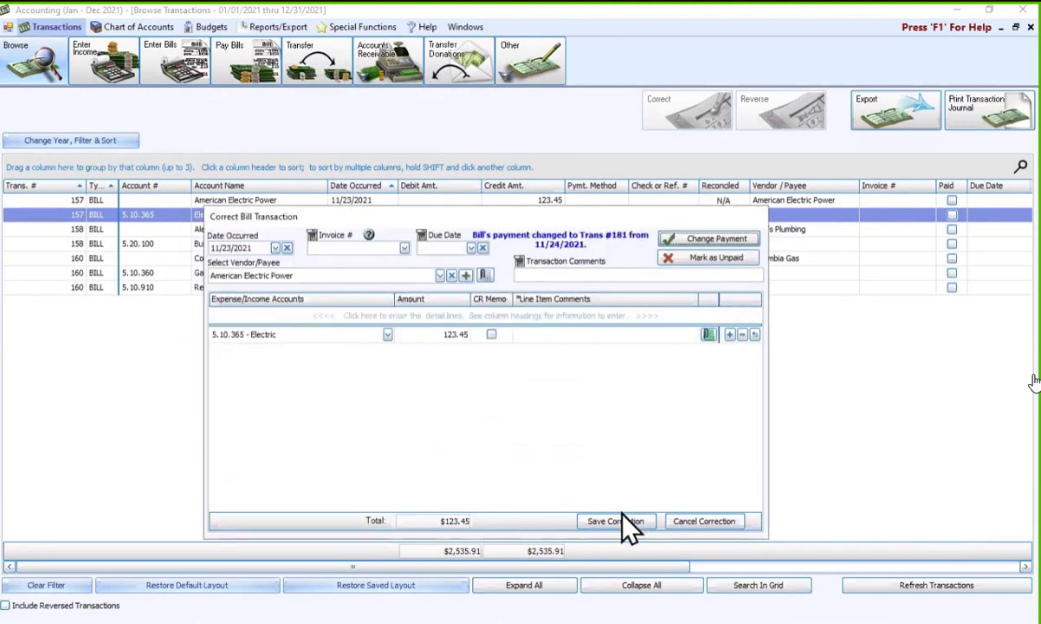
click(623, 521)
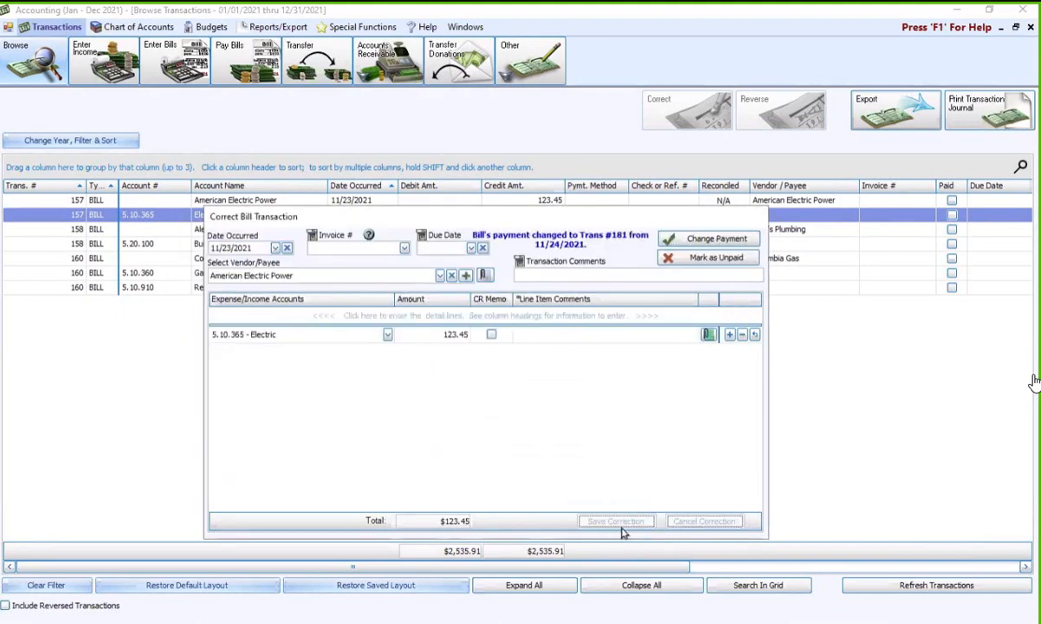
click(638, 364)
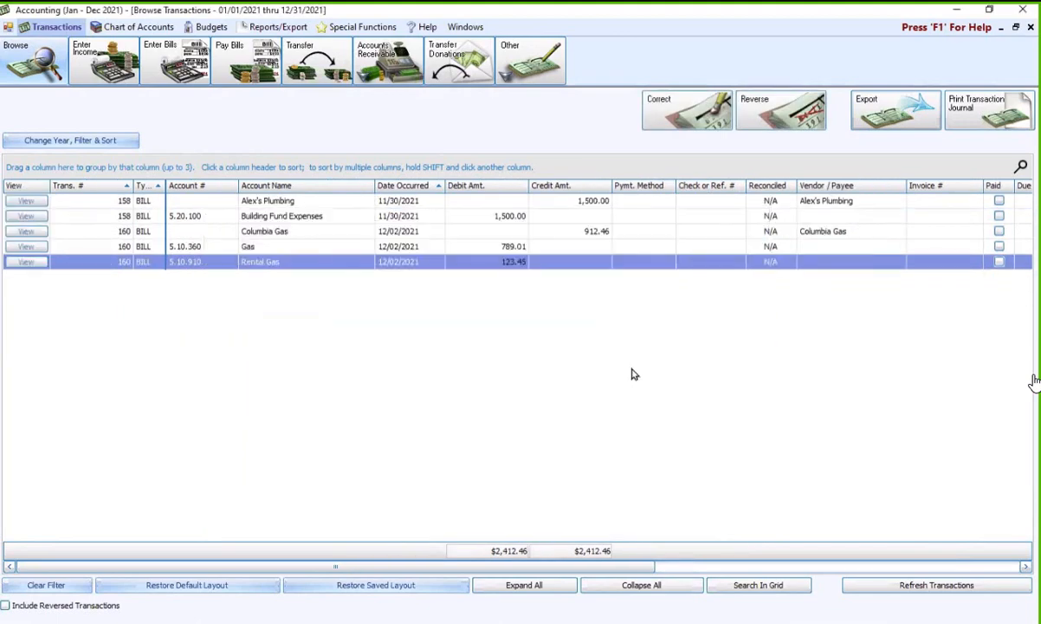
- Mark the Alex's Plumbing bill as paid by the 1,500.00 computer check 79023 of 11/30/2021 and save the correction
click(309, 200)
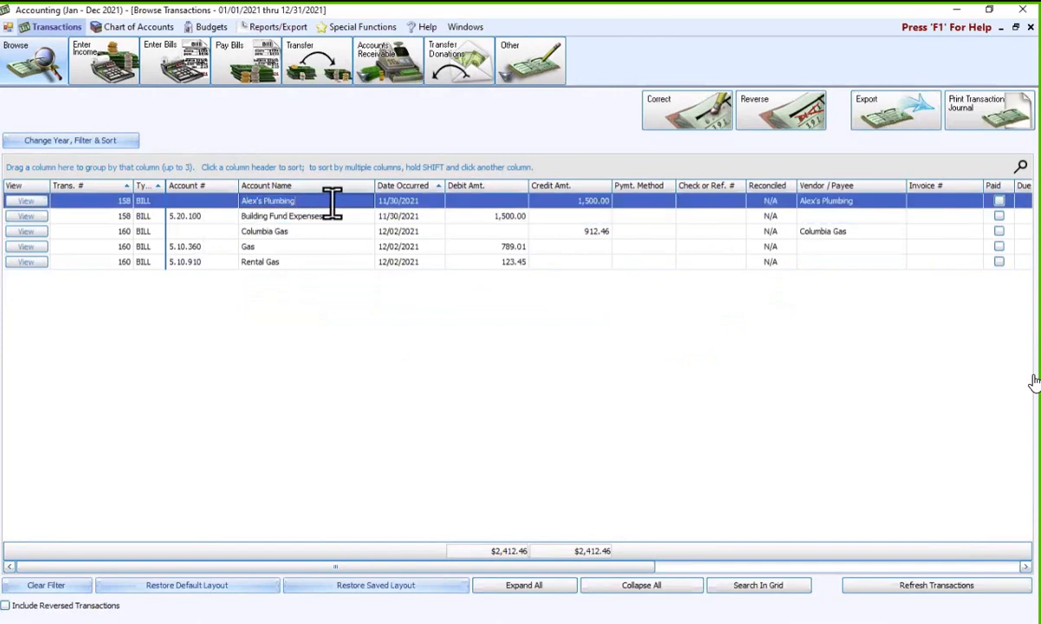
click(660, 115)
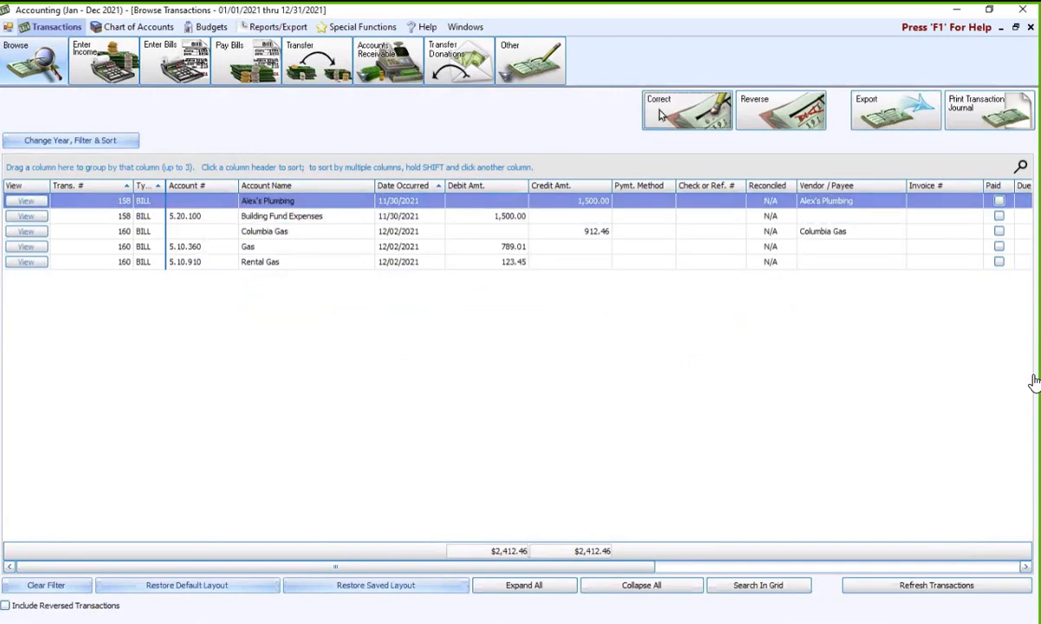
click(665, 228)
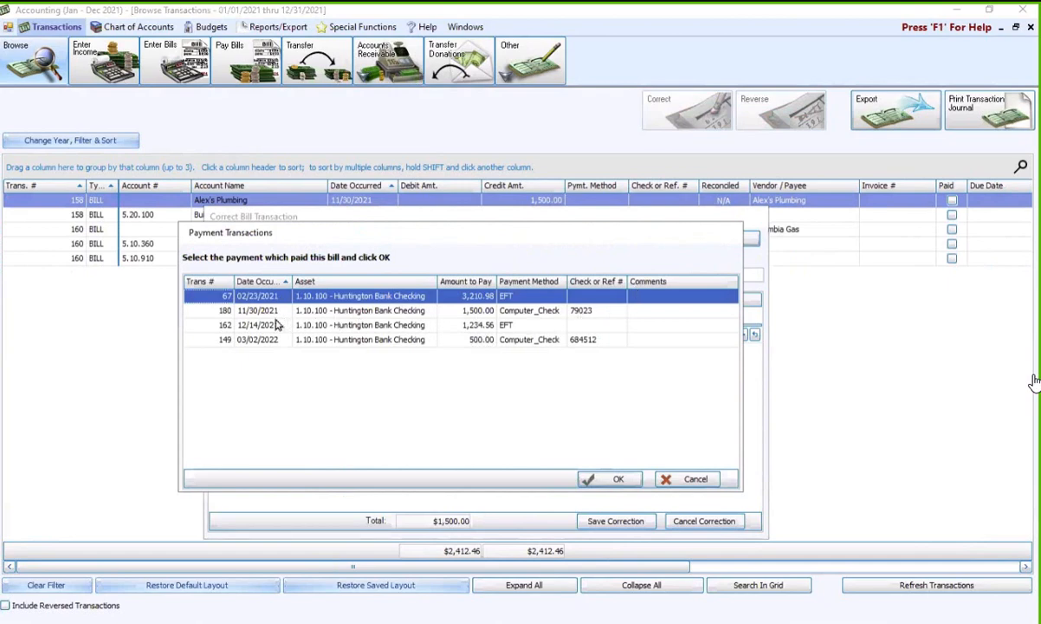
click(238, 309)
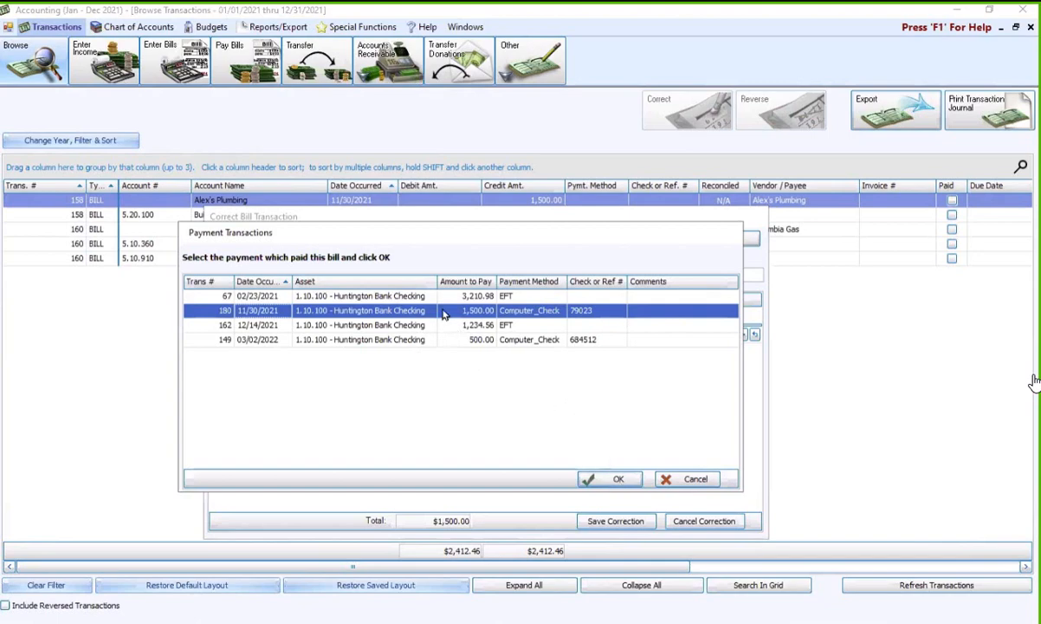
click(612, 478)
click(616, 520)
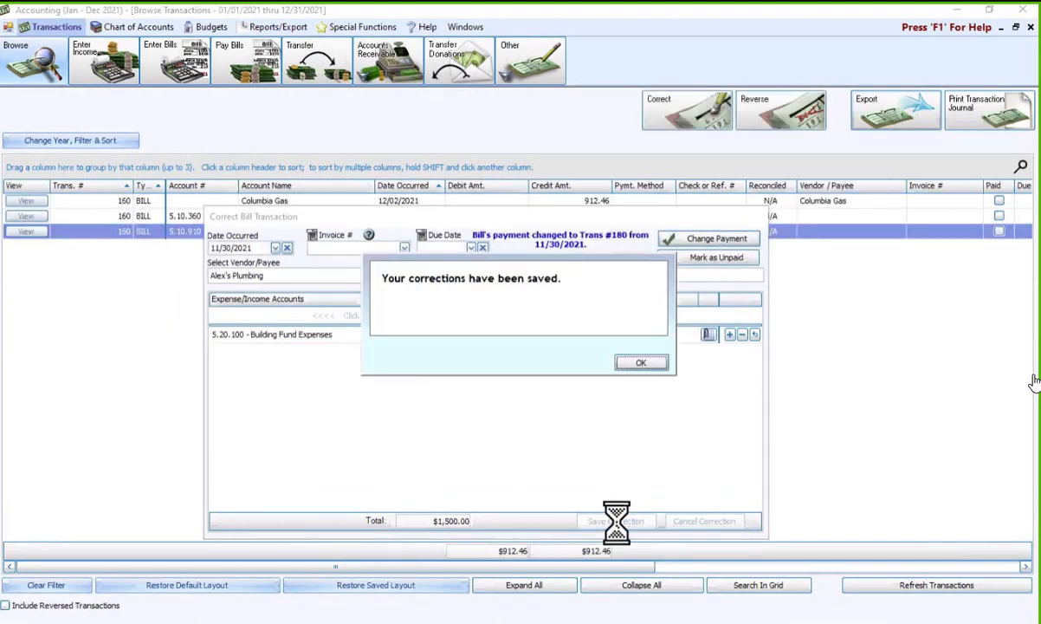
click(641, 362)
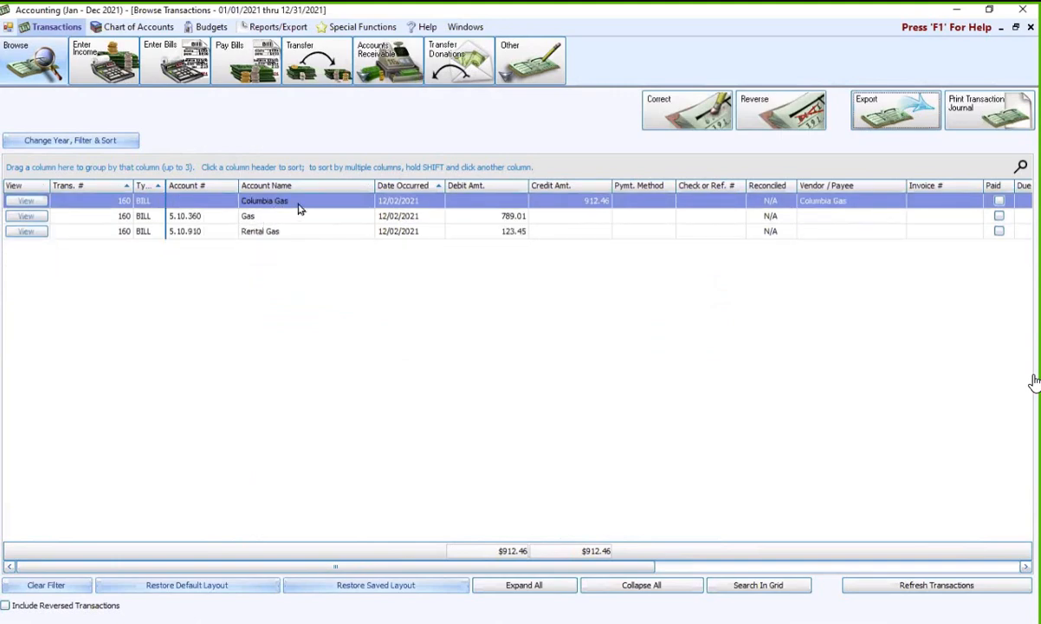
- Mark the Columbia Gas bill of 12/02/2021 as paid by the 912.46 computer check 79025 of 12/15/2021 and save the correction
click(700, 121)
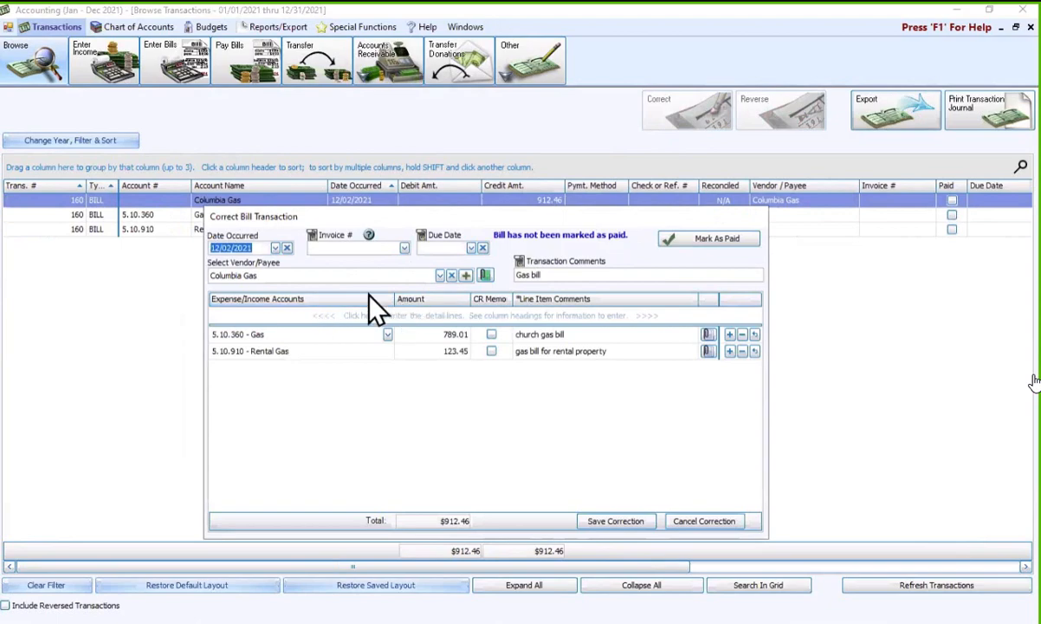
click(678, 242)
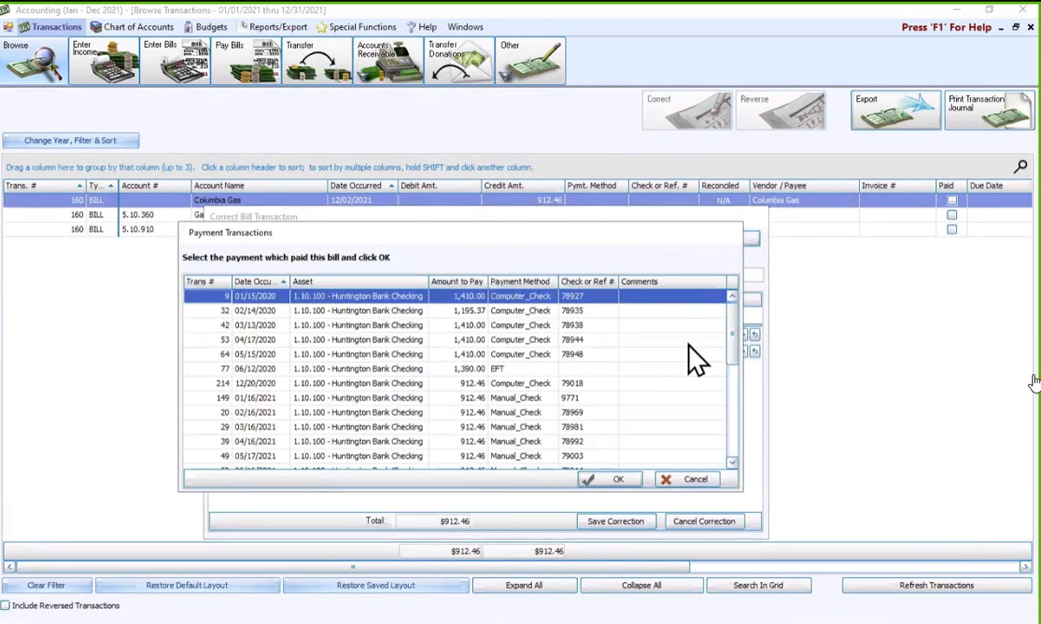
scroll(739, 354, down, 3)
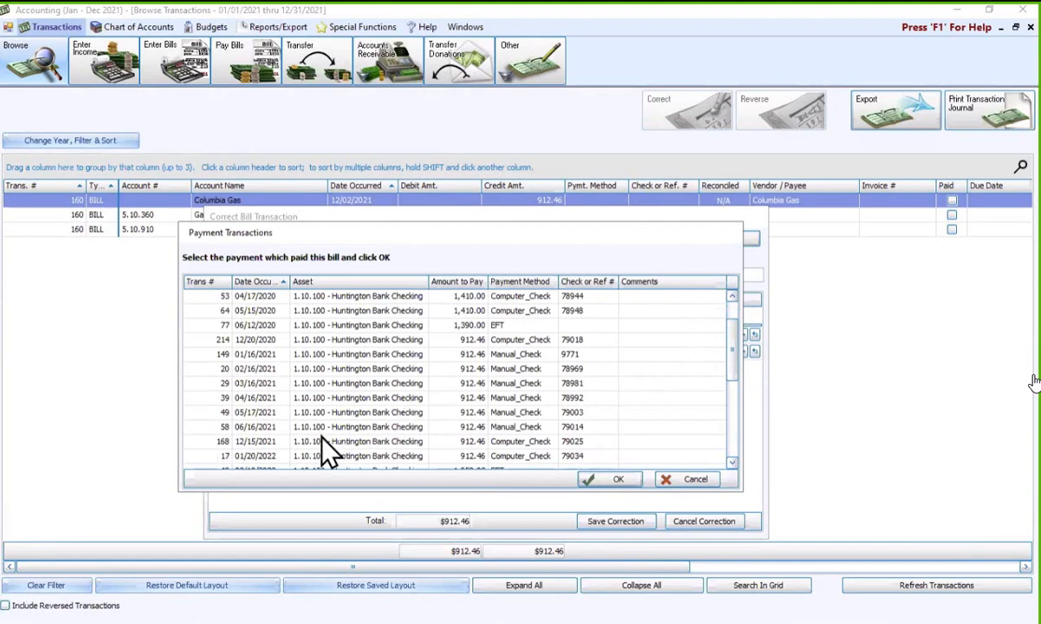
click(253, 445)
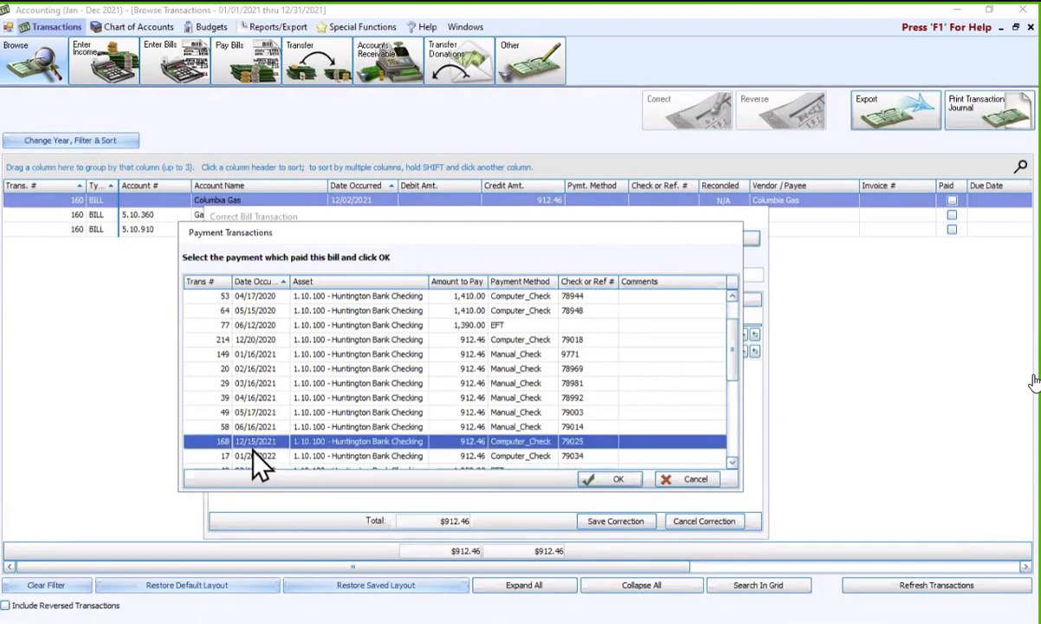
click(611, 479)
click(610, 522)
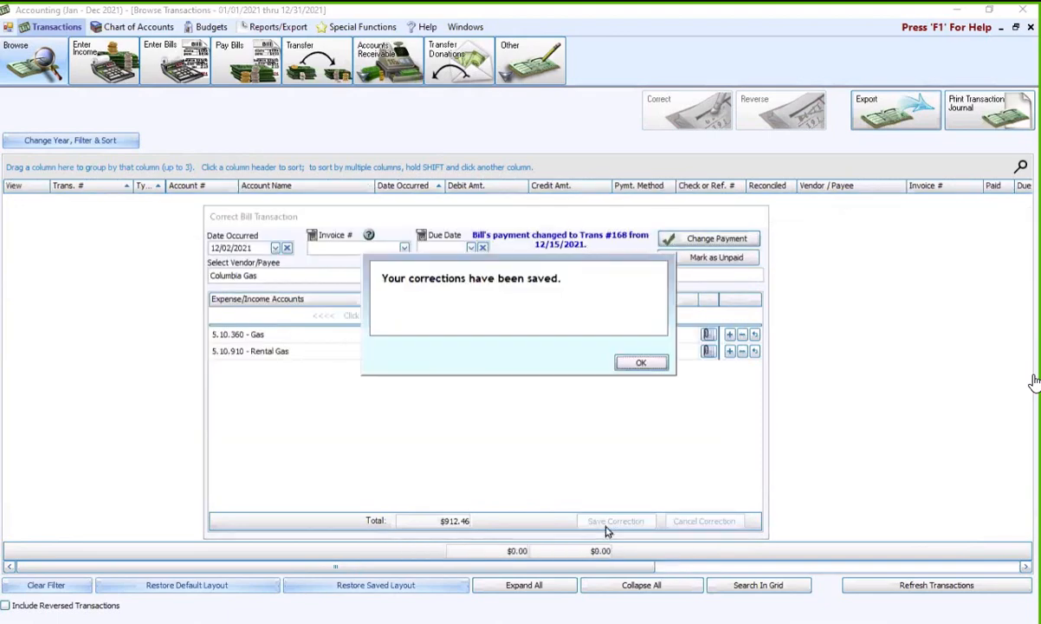
click(641, 363)
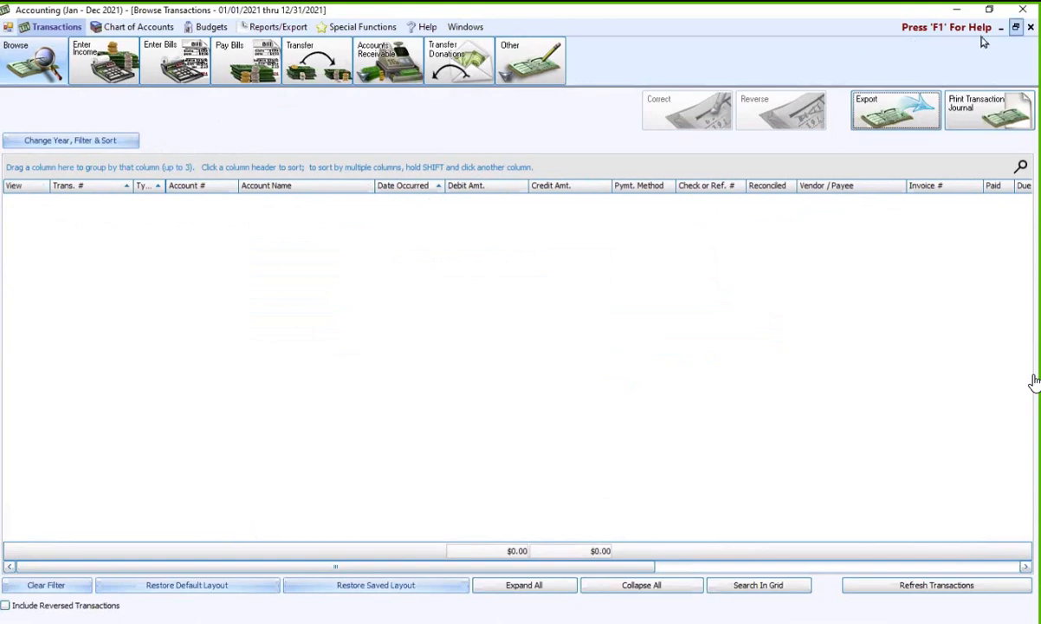
- Leave the transaction browser and switch to the existing accounting year 01/01/2024 thru 12/31/2024
click(1029, 26)
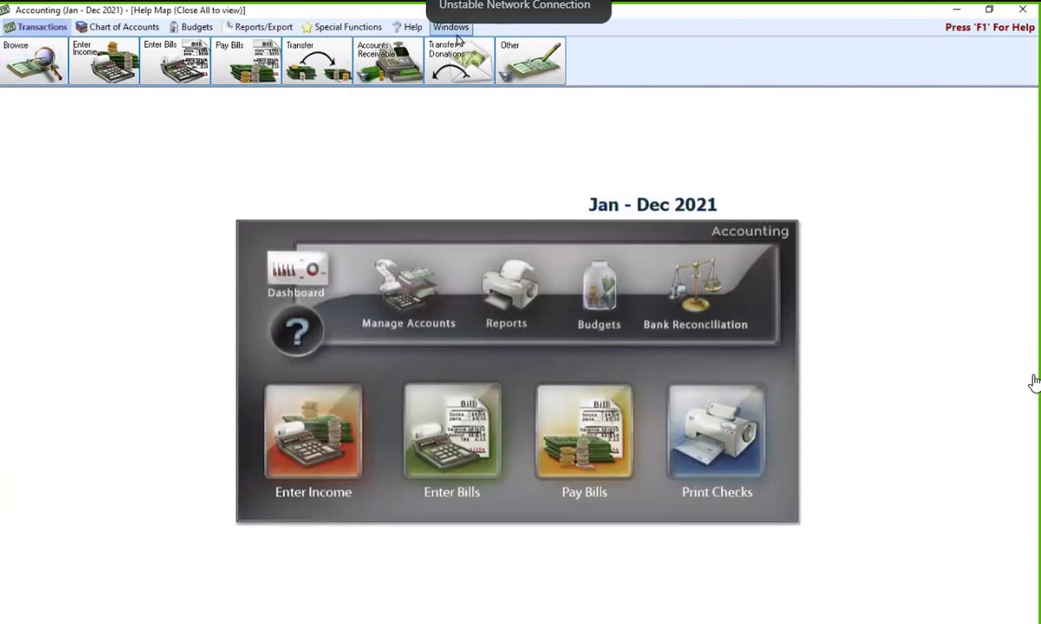
click(346, 27)
click(246, 54)
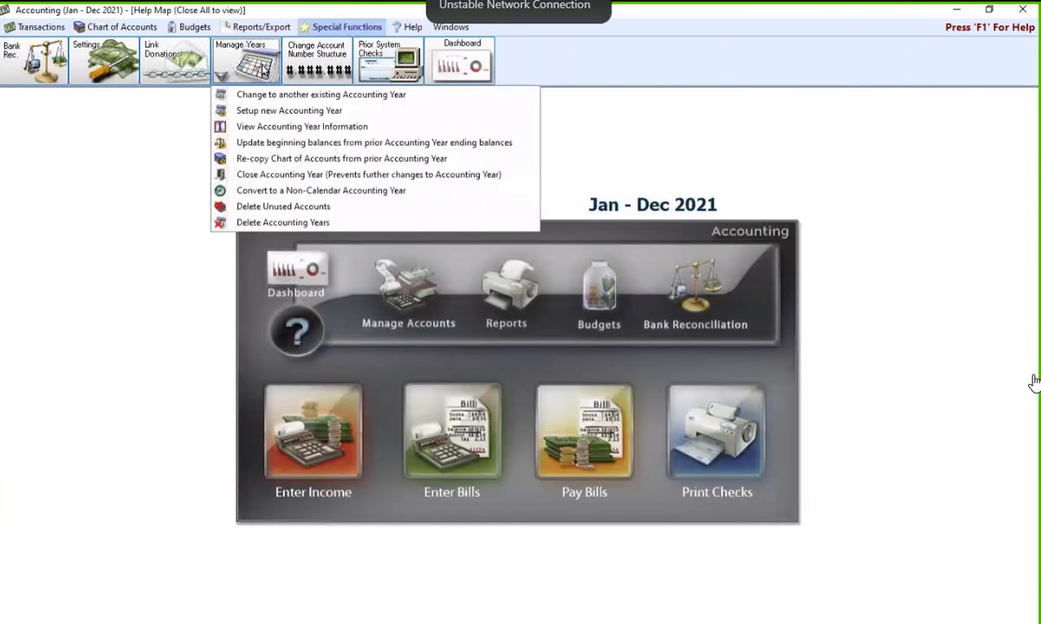
click(271, 91)
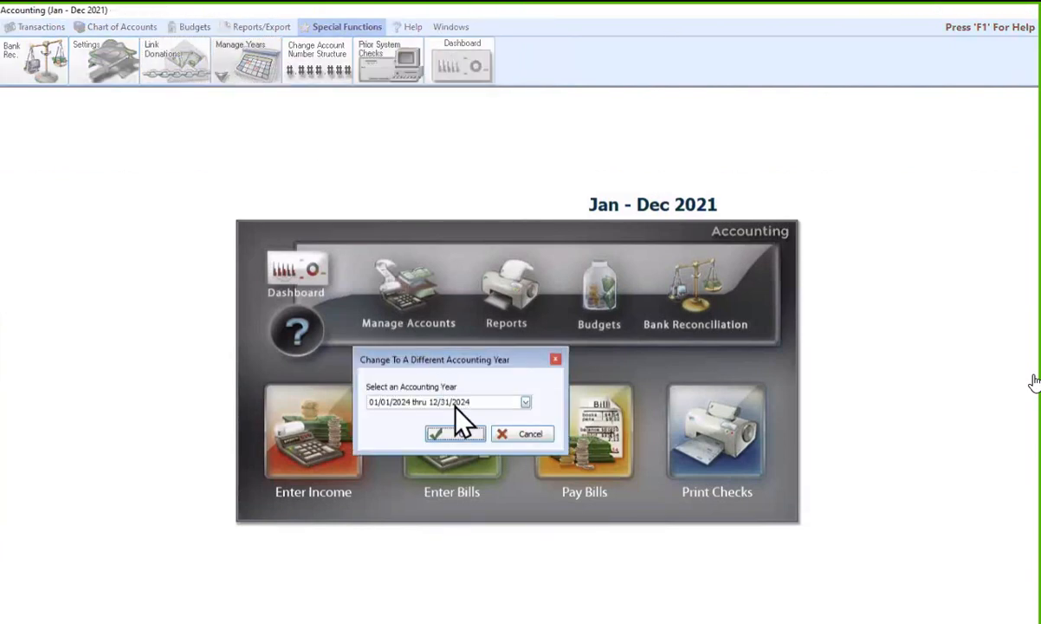
click(459, 430)
- Review the outstanding bills in Pay Bills with Quick Pay, and close Pay Bills without creating payments
click(559, 407)
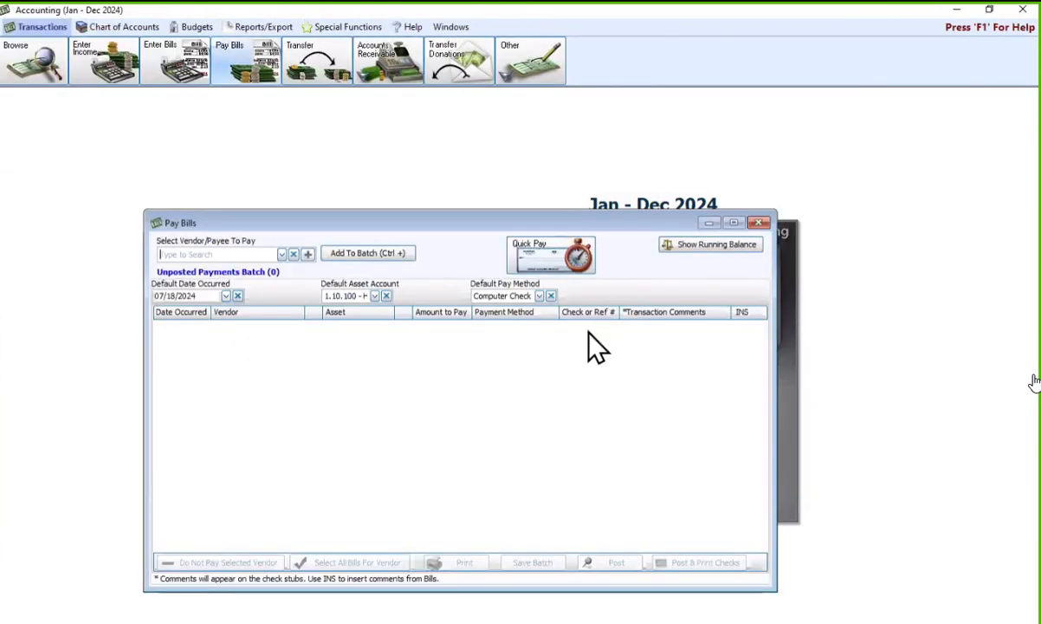
click(551, 255)
click(569, 312)
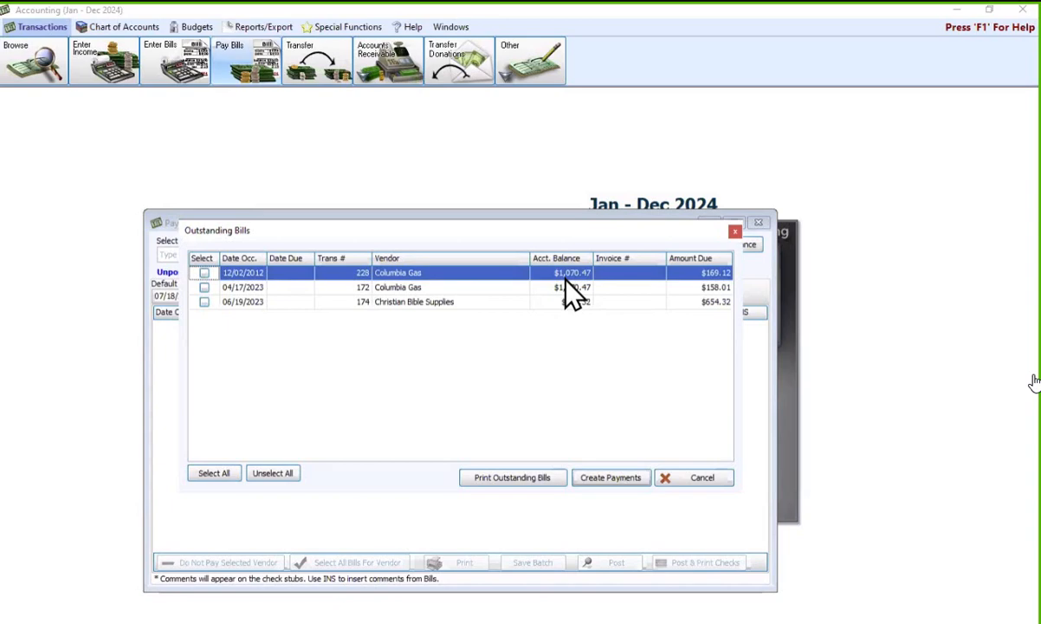
click(700, 477)
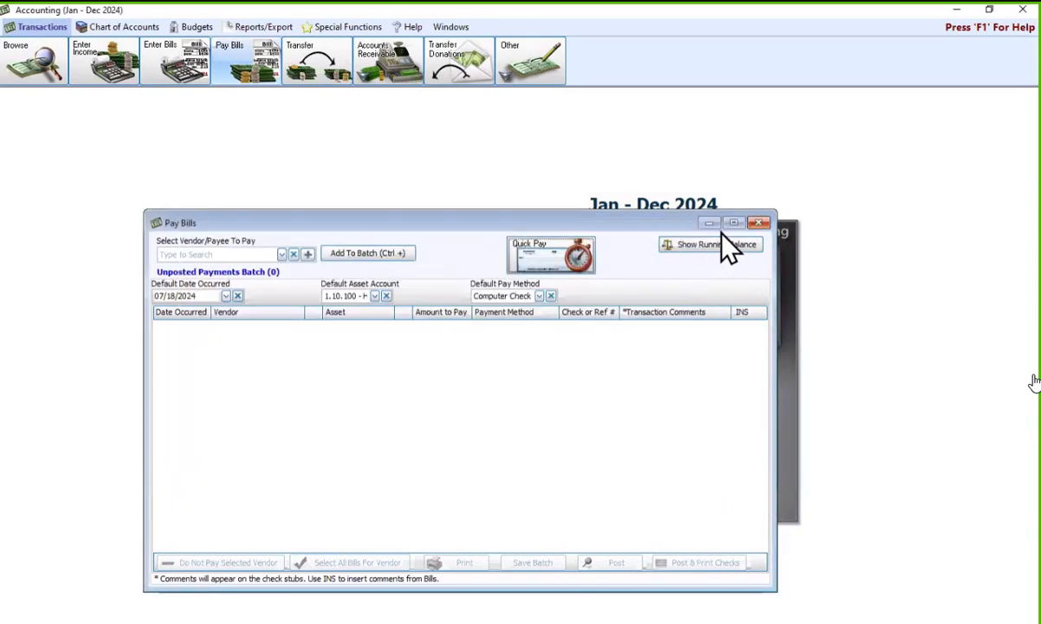
click(758, 223)
- Open the closed accounting year 01/01/2012 thru 12/31/2012 to check the functions it offers
click(363, 33)
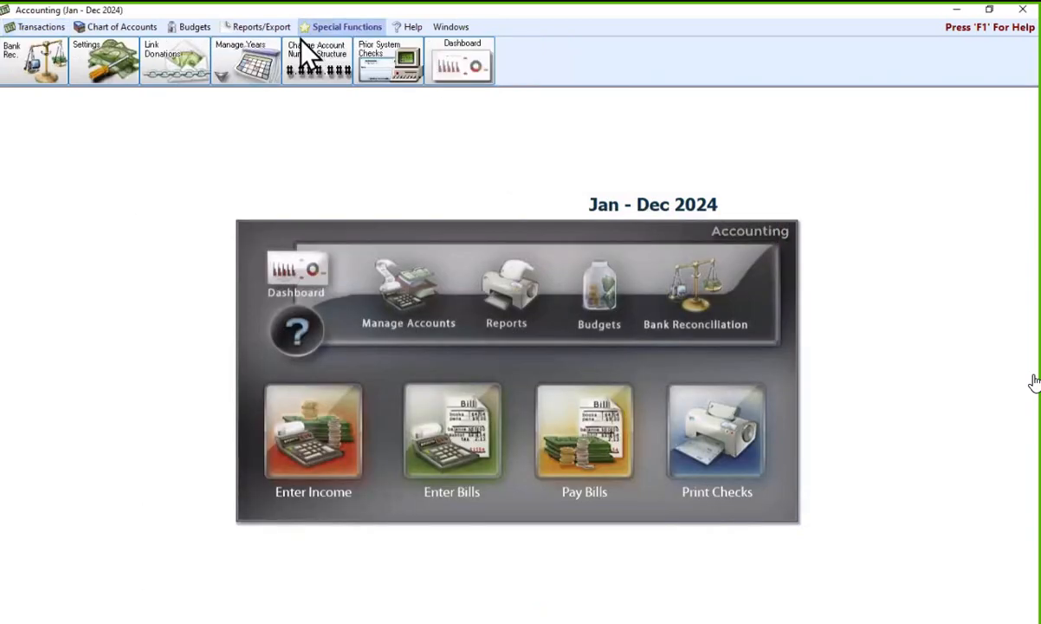
click(260, 65)
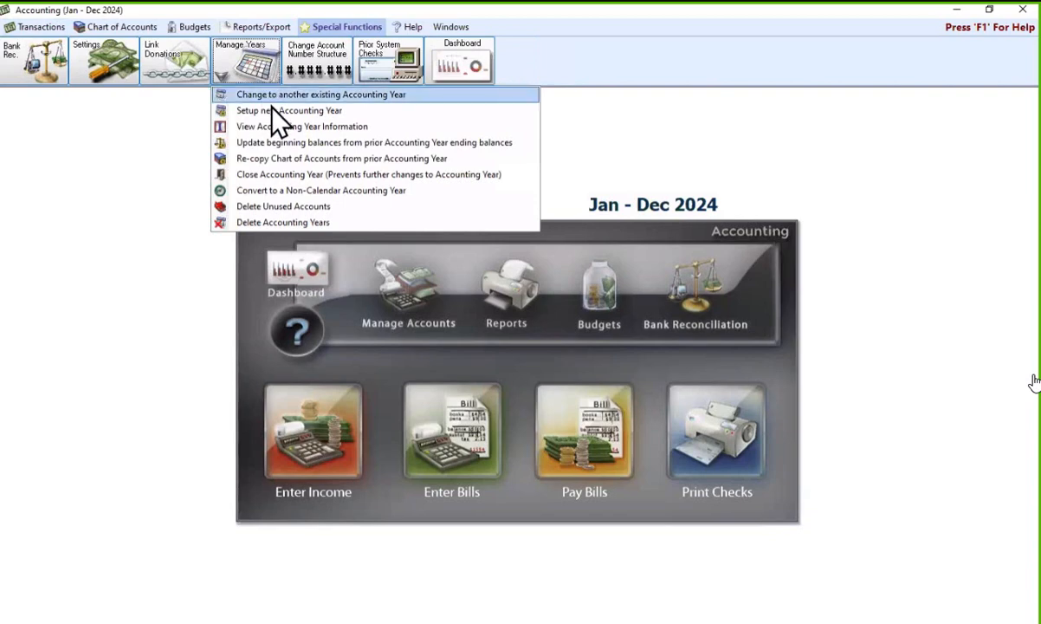
click(277, 95)
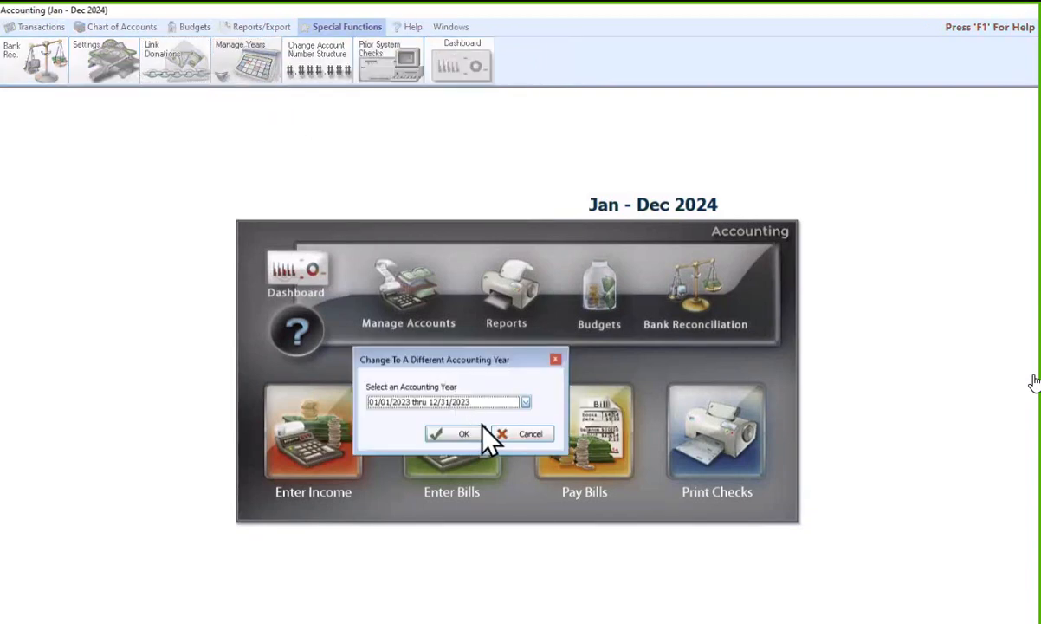
click(525, 402)
scroll(465, 511, down, 2)
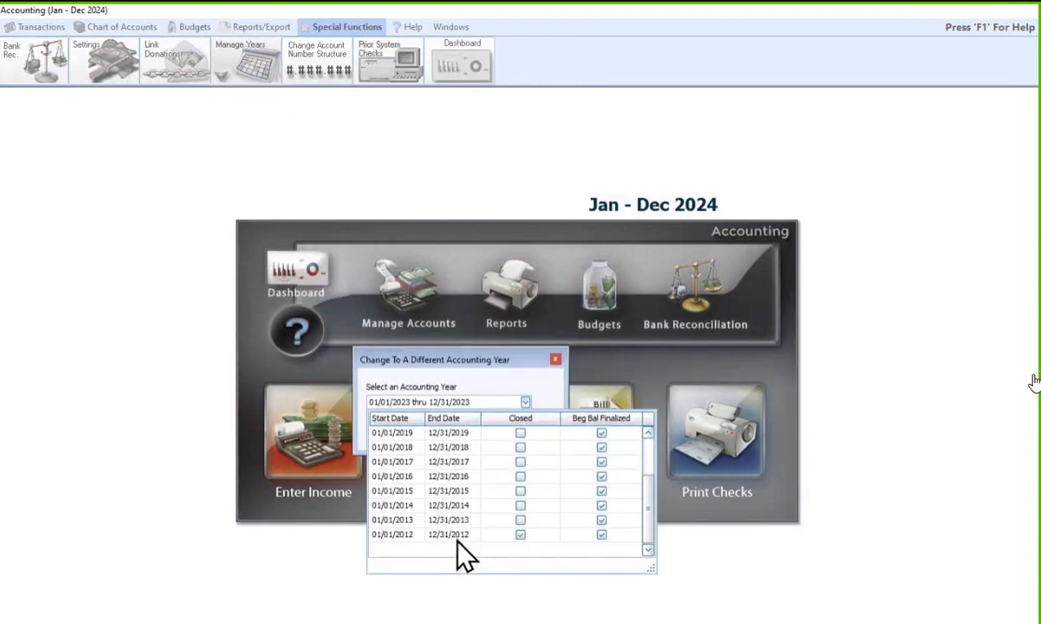
click(437, 535)
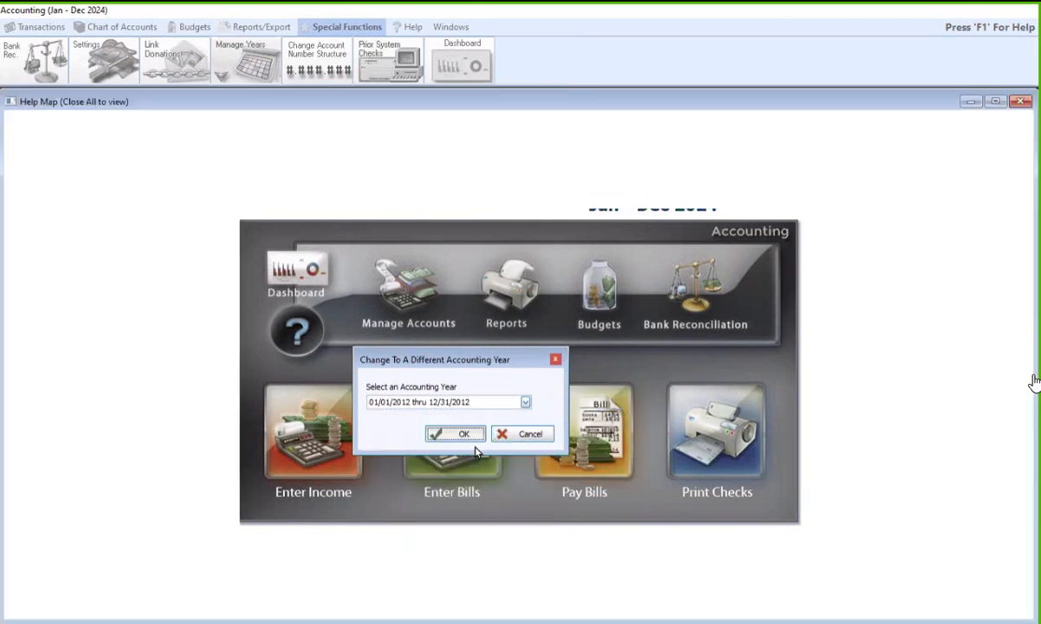
click(468, 438)
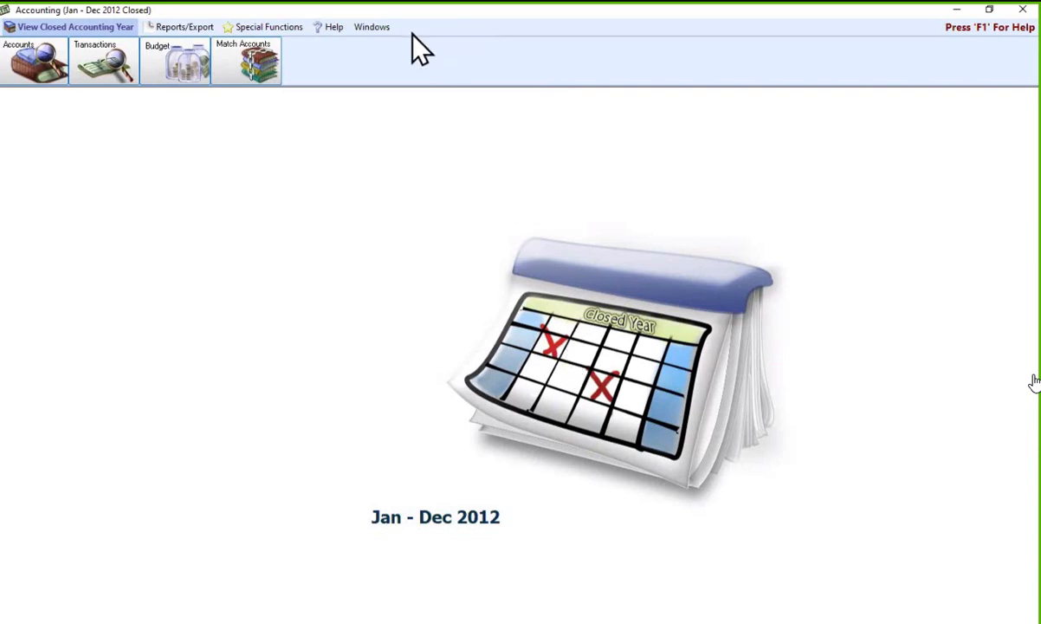
- Switch from the closed year back to the existing accounting year 01/01/2024 thru 12/31/2024
click(268, 34)
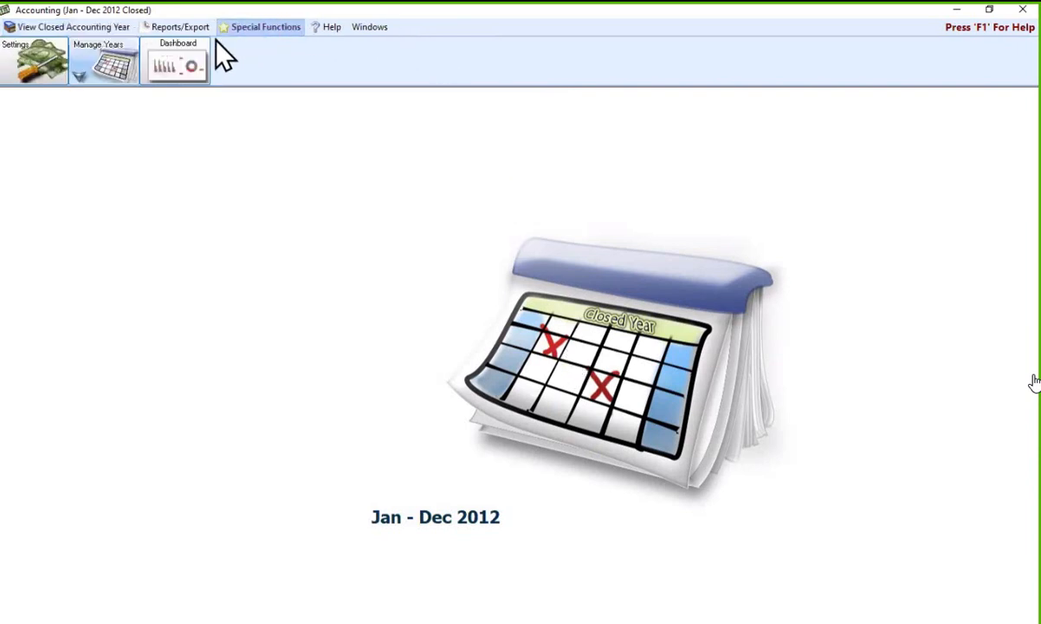
click(99, 63)
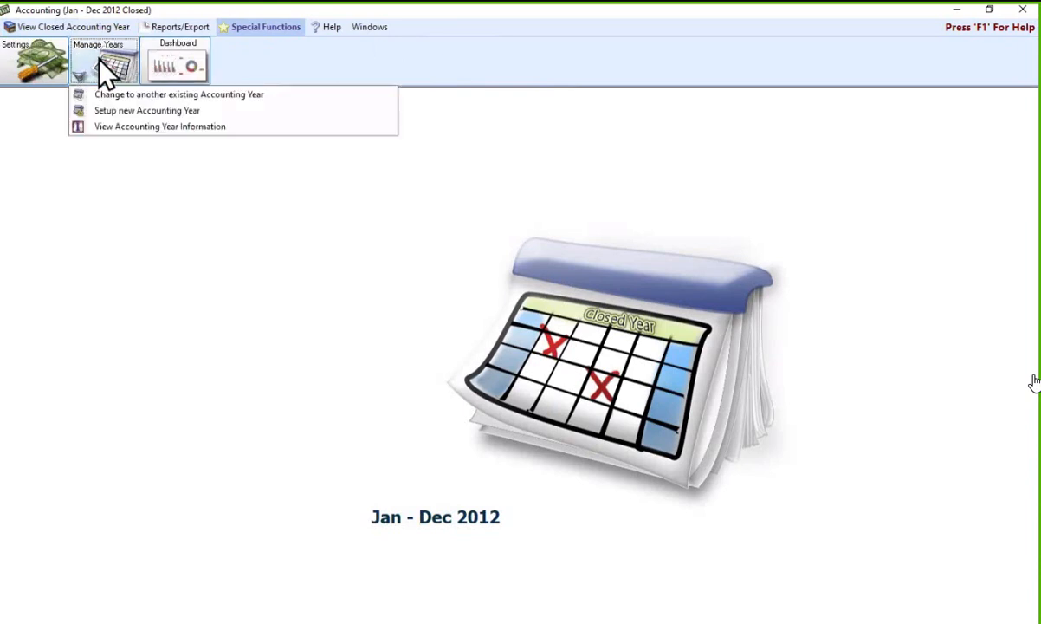
click(129, 98)
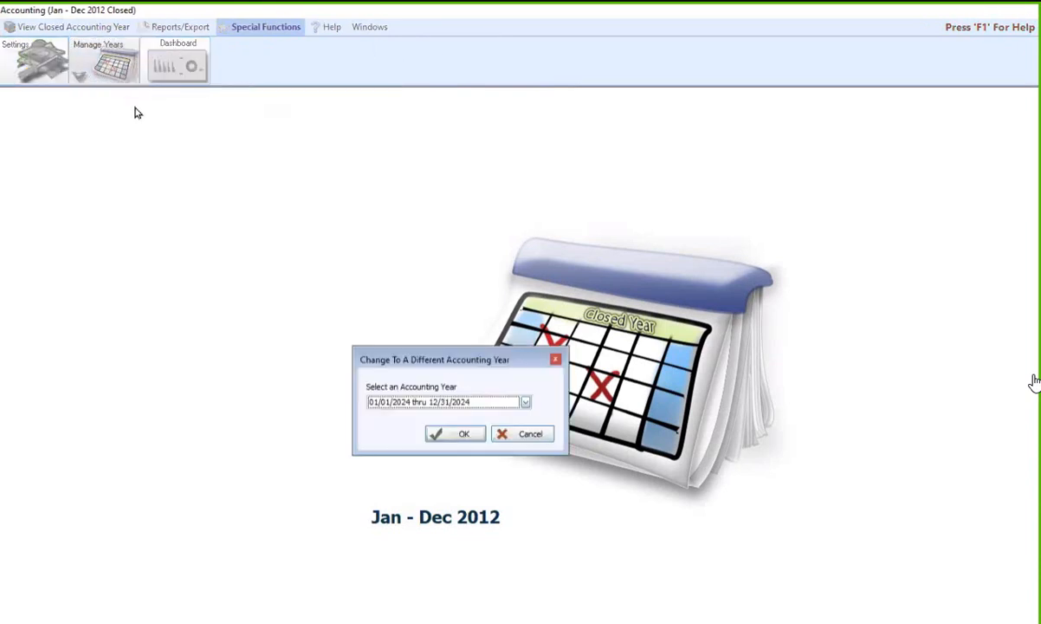
click(472, 435)
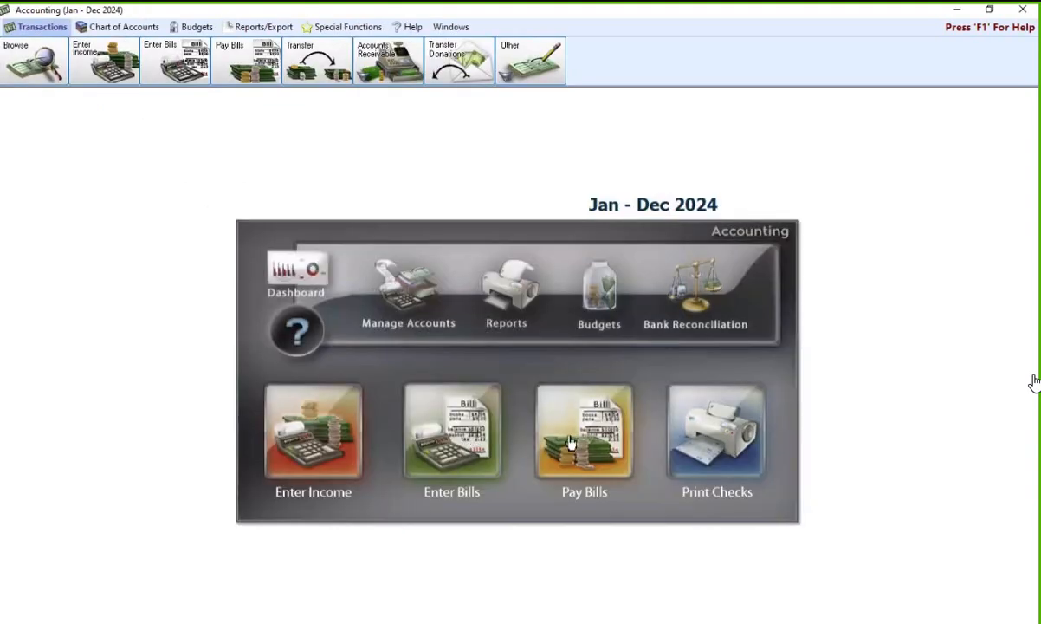
- Check the dates and vendors of the outstanding bills in Pay Bills, and leave without creating payments
click(561, 423)
click(551, 260)
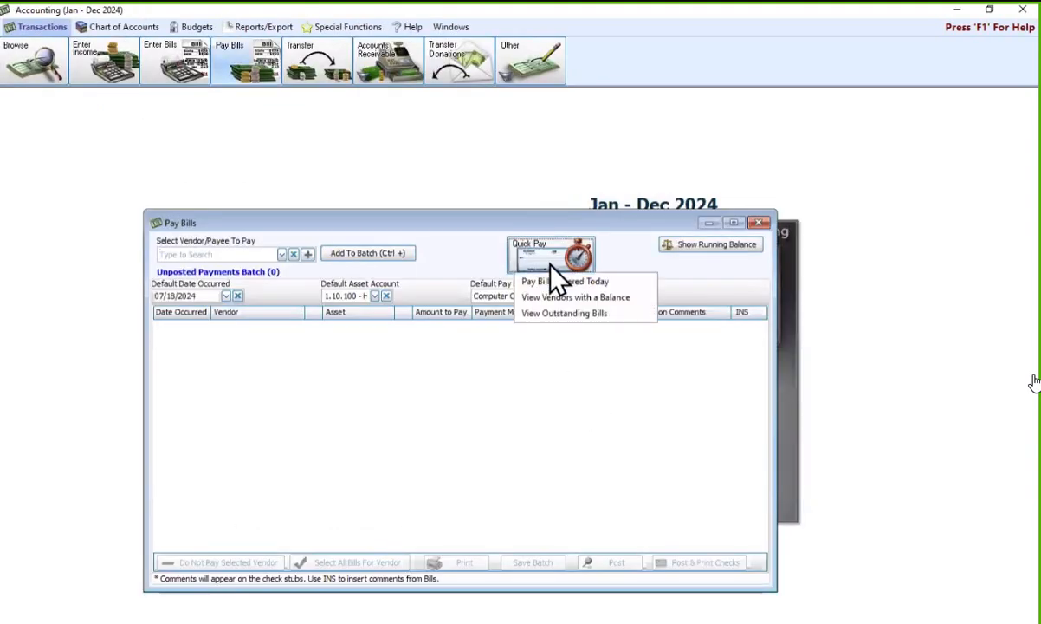
click(559, 311)
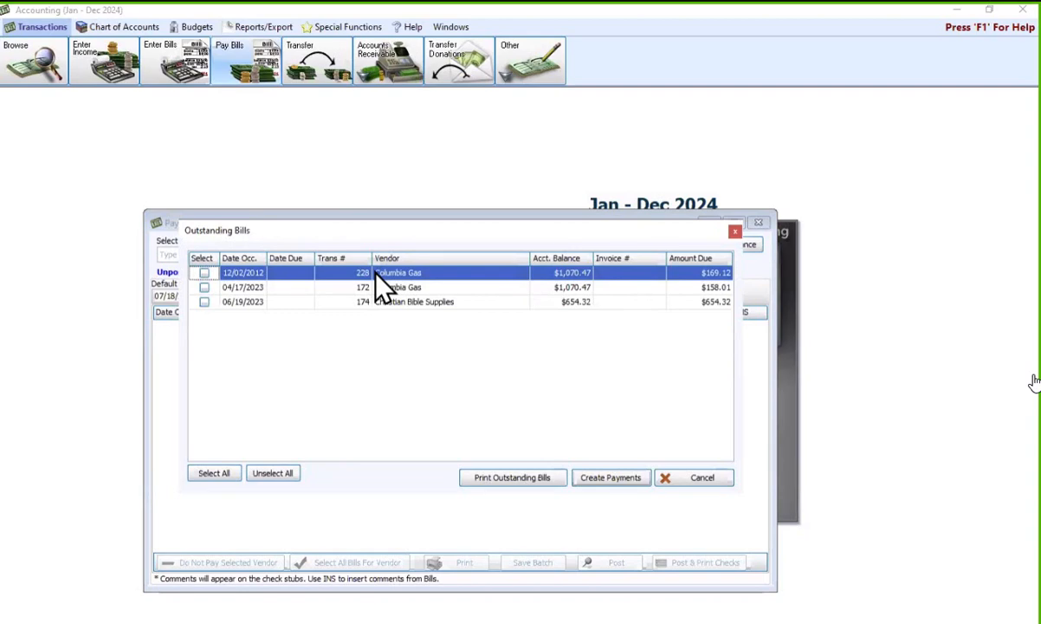
click(696, 477)
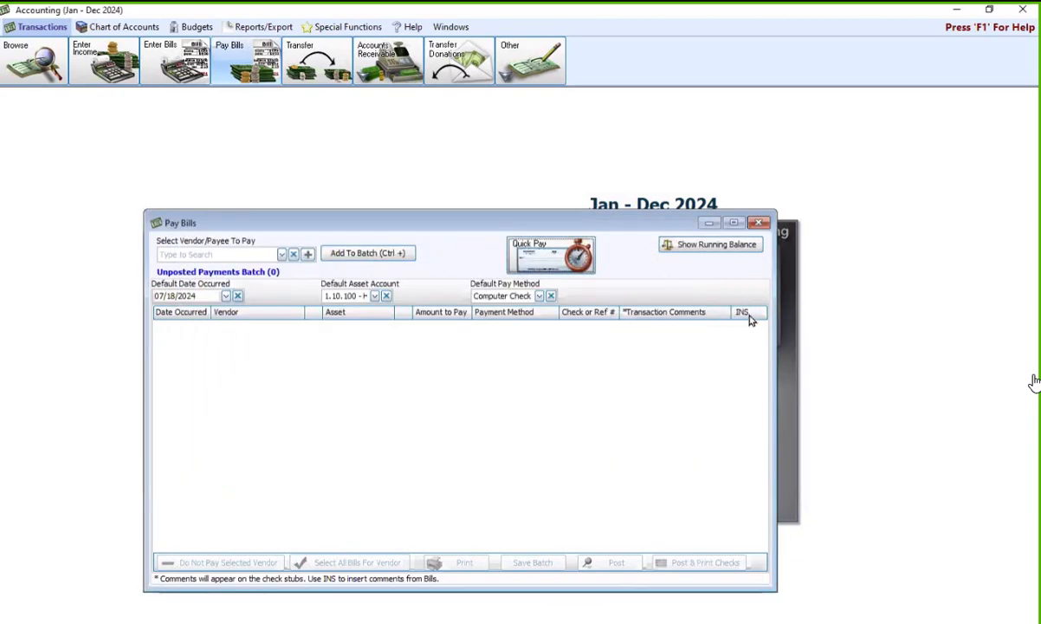
click(759, 223)
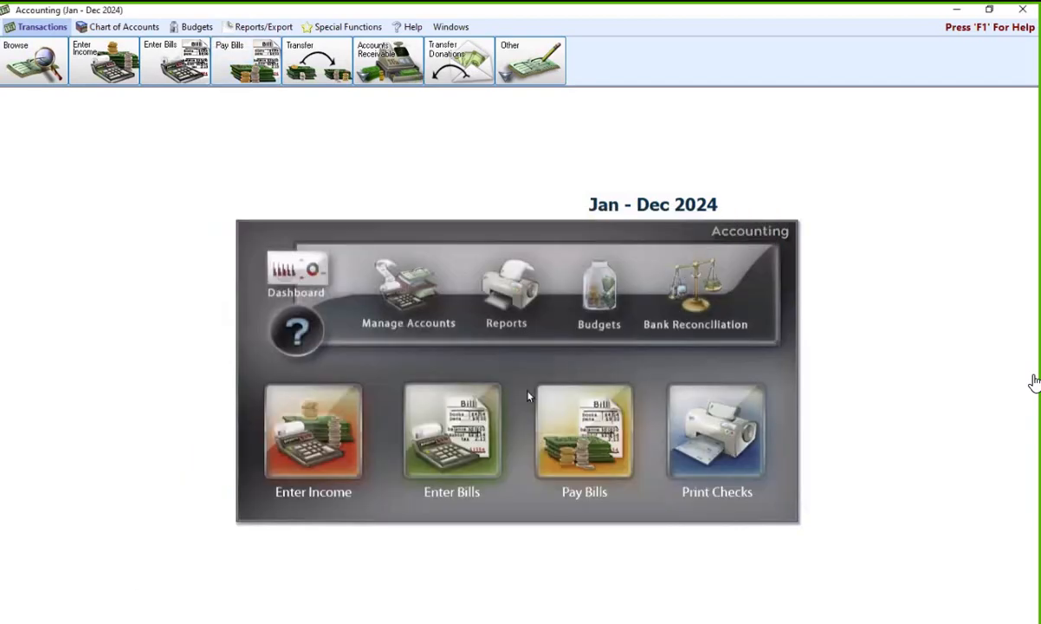
- Start entering bills and paste the recurring Church Gas bill into the unposted bills batch
click(426, 447)
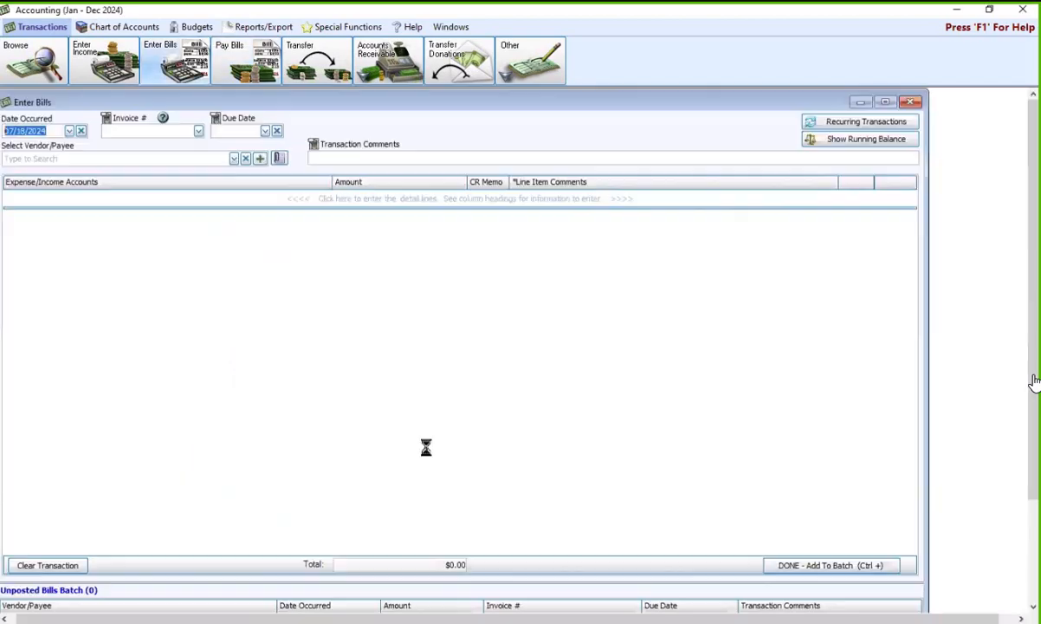
click(855, 143)
click(857, 122)
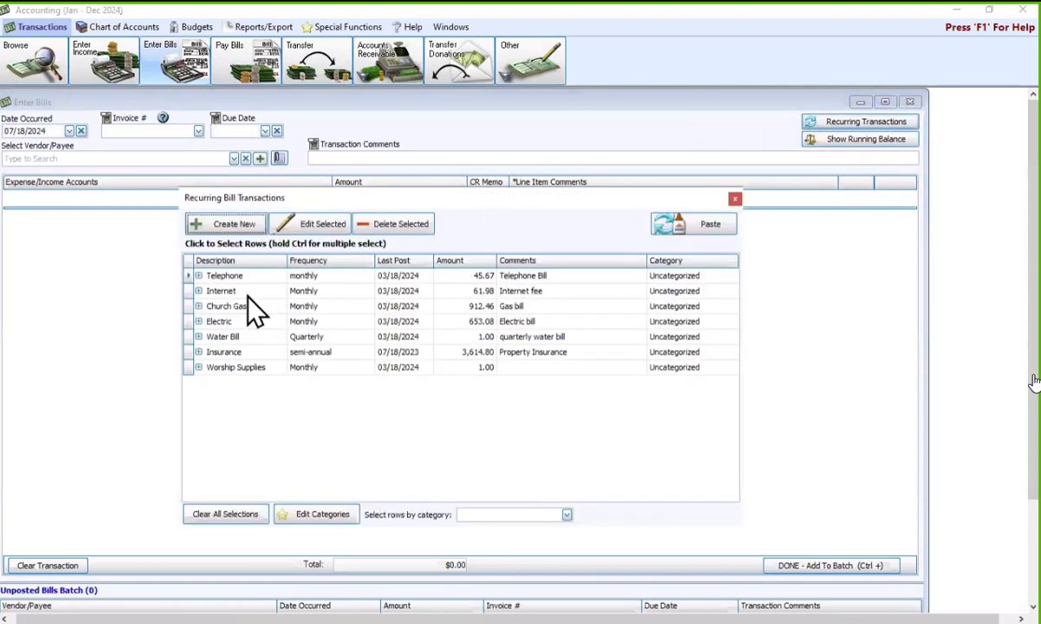
click(184, 309)
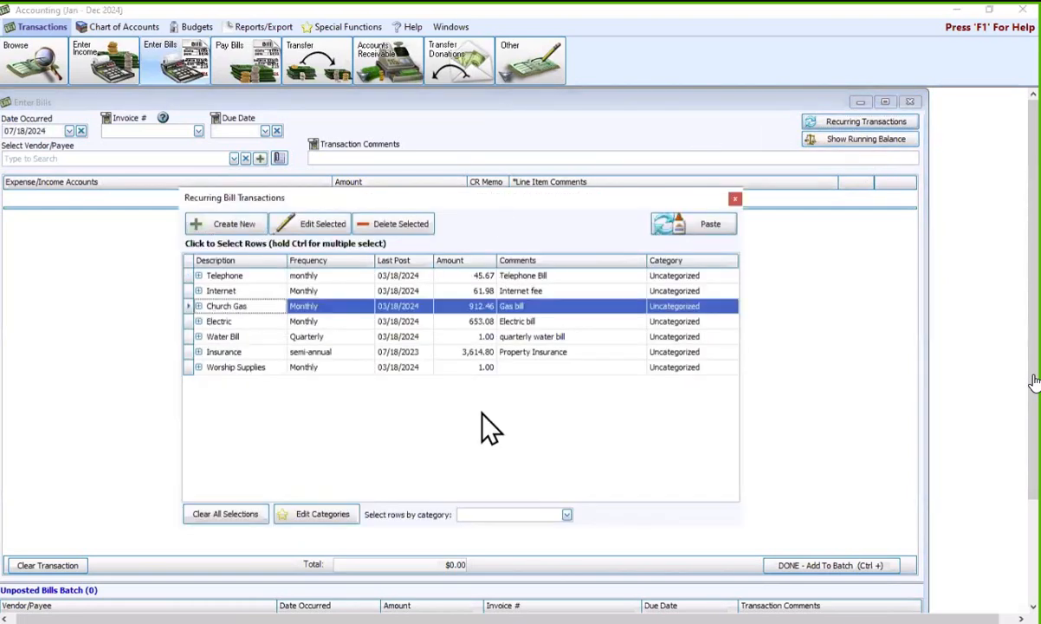
click(647, 216)
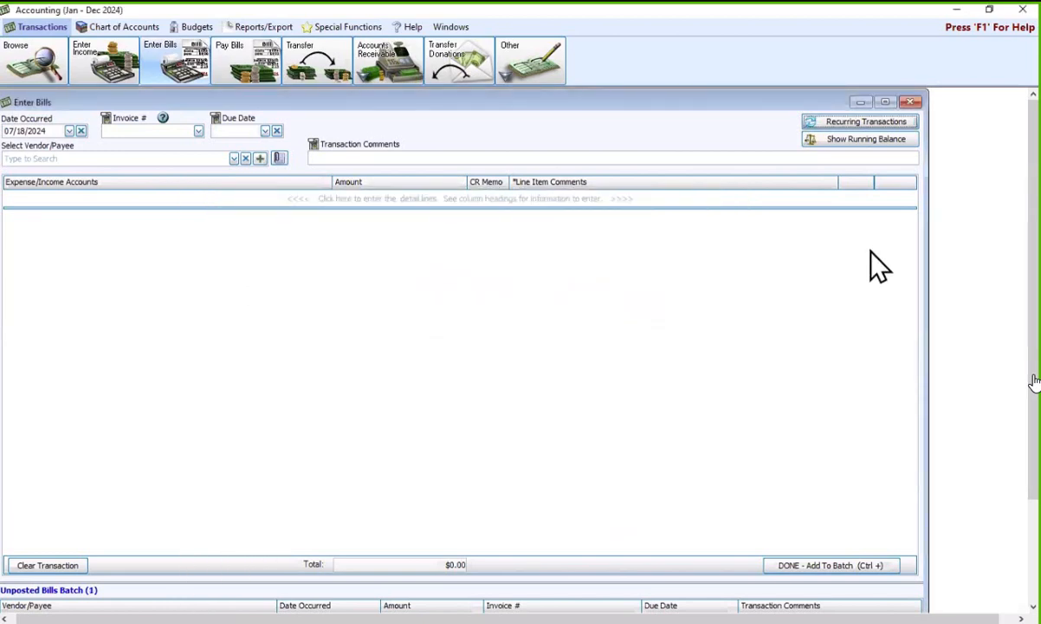
- Check the Columbia Gas bill's detail lines, return it to the batch, and post it for payment without printing
click(884, 101)
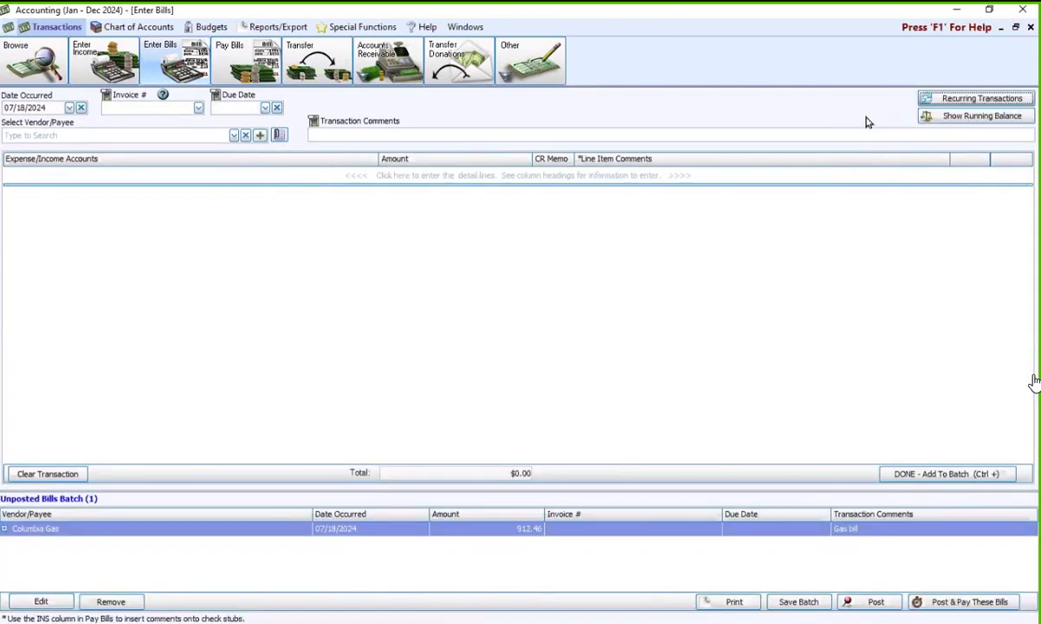
double_click(136, 527)
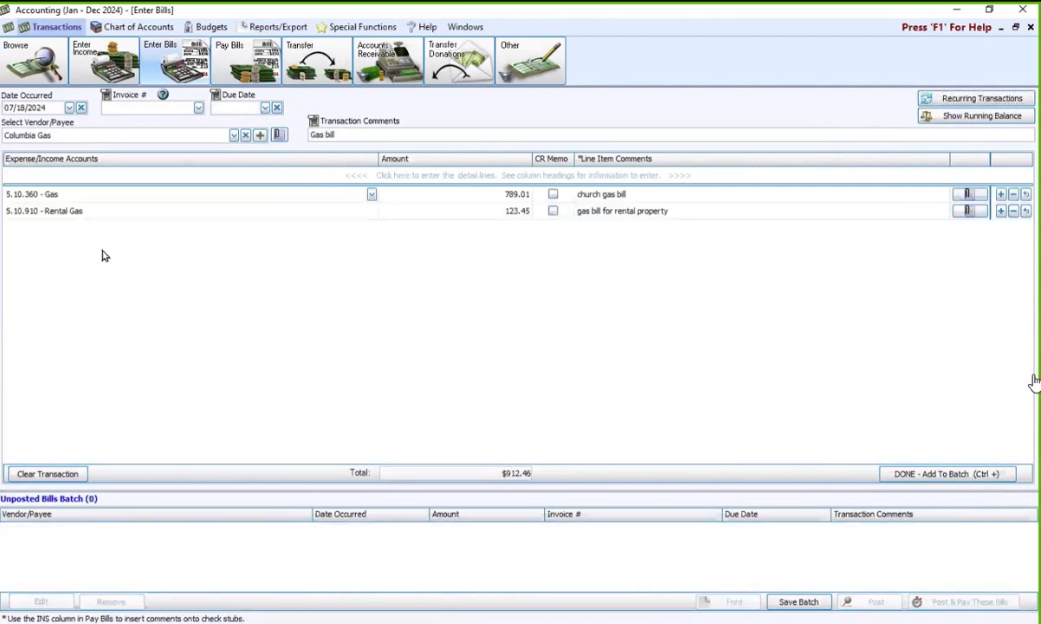
click(945, 479)
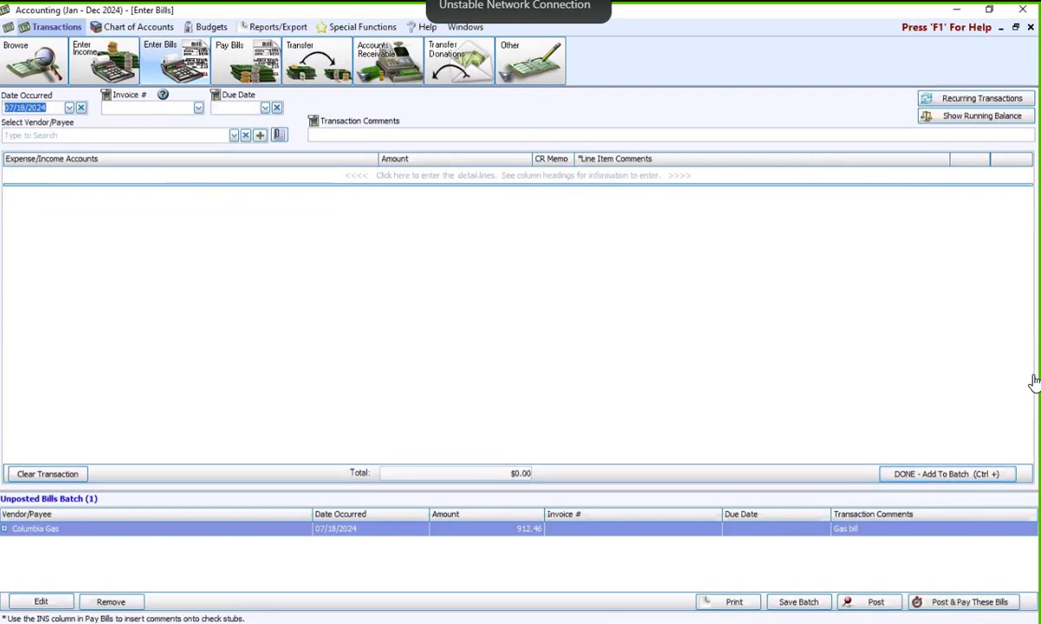
click(946, 610)
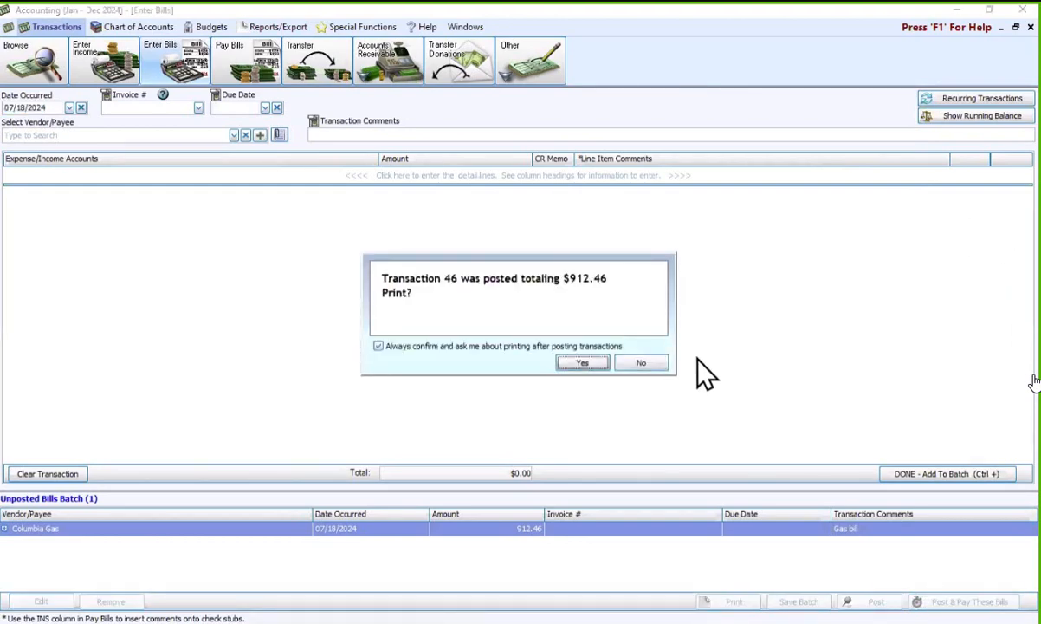
click(641, 363)
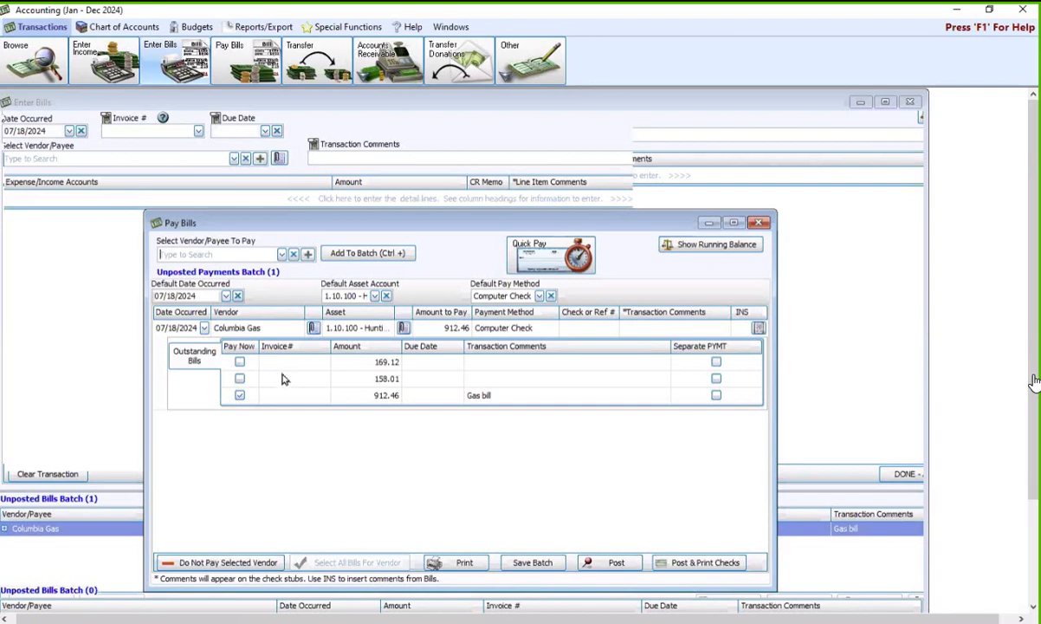
- Include the 169.12 and 158.01 outstanding bills in the Columbia Gas payment and set its amount to pay to 912.46
click(240, 362)
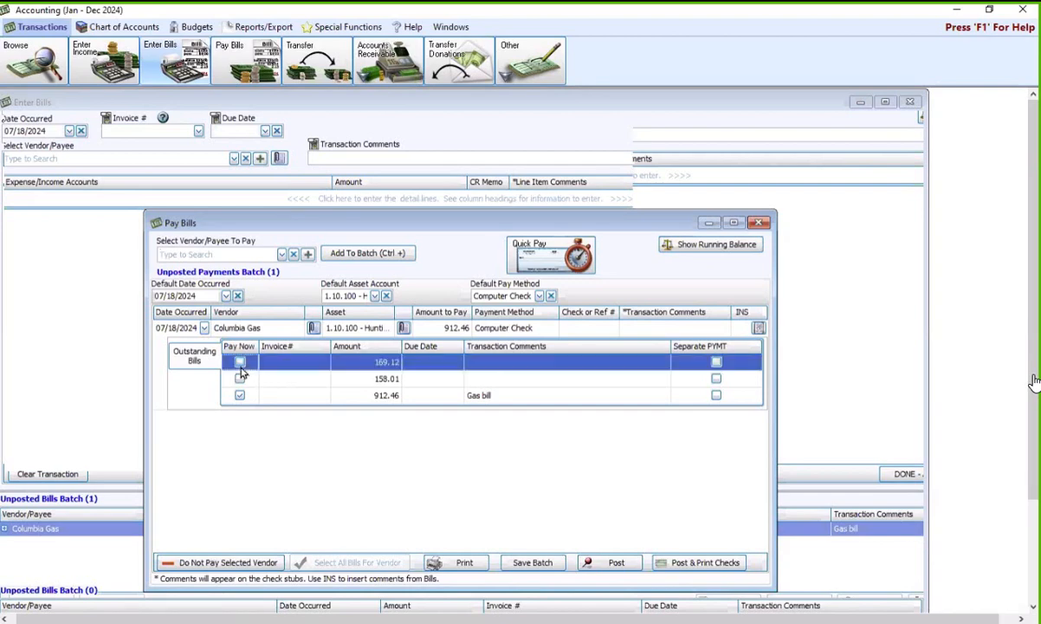
click(240, 379)
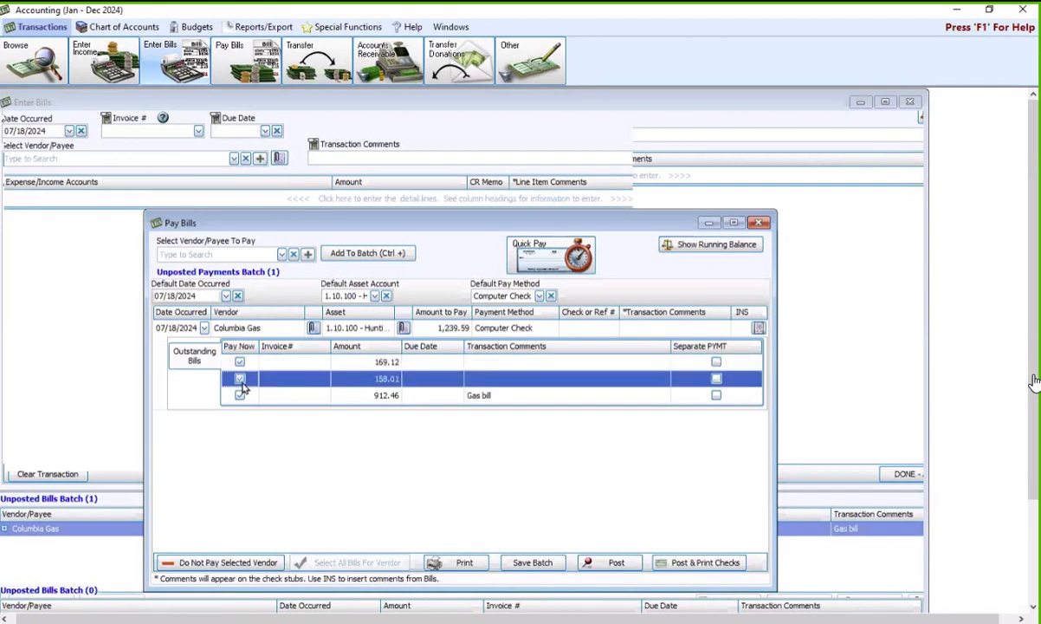
click(441, 328)
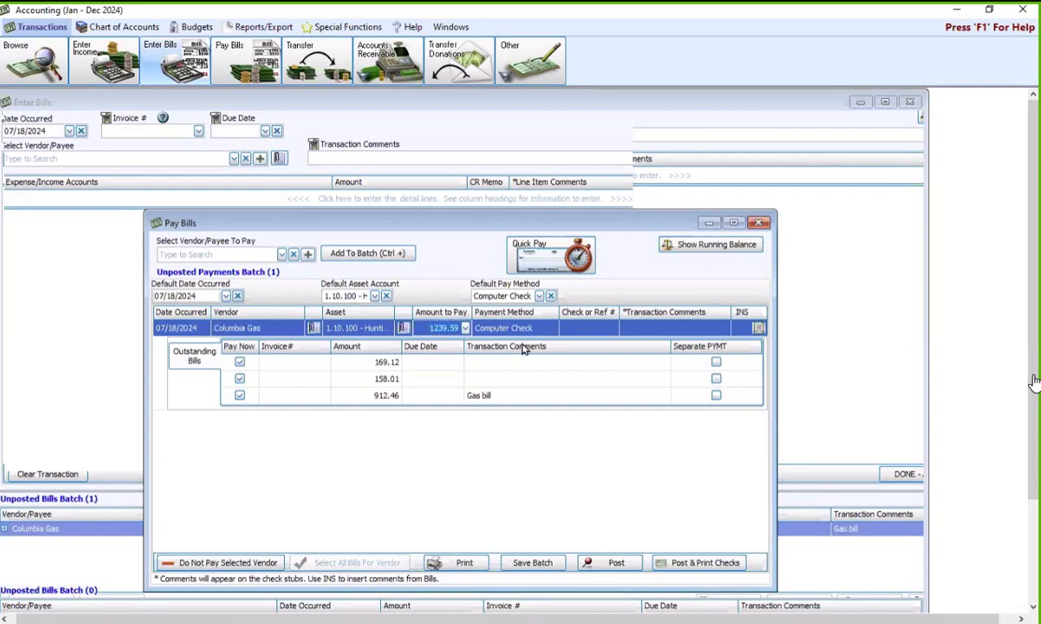
text(912.46)
- Set the default pay method to EFT and post the Columbia Gas payment
click(487, 295)
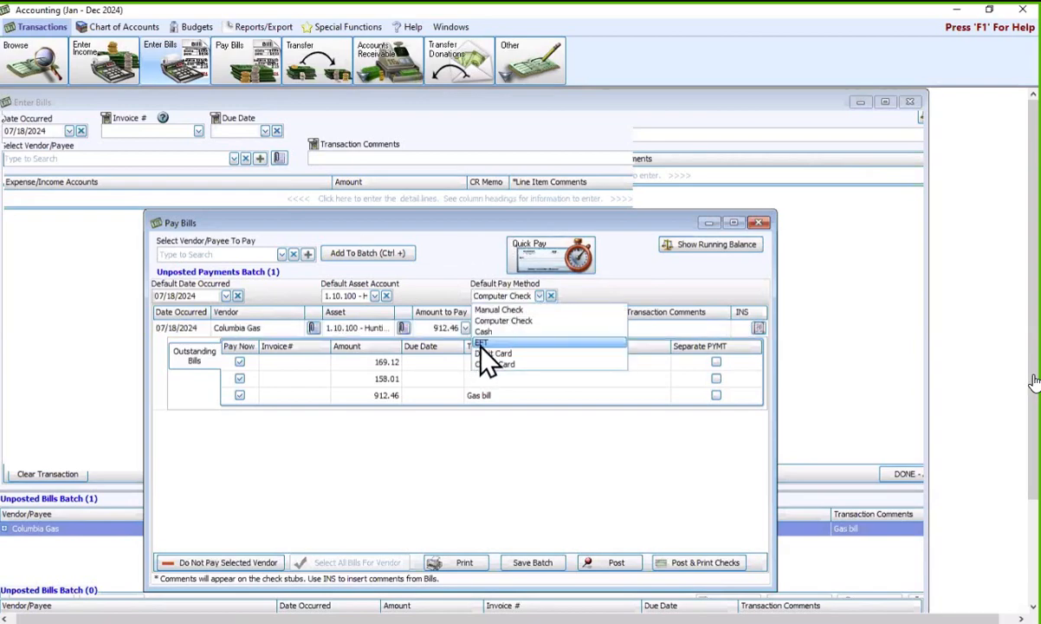
click(482, 344)
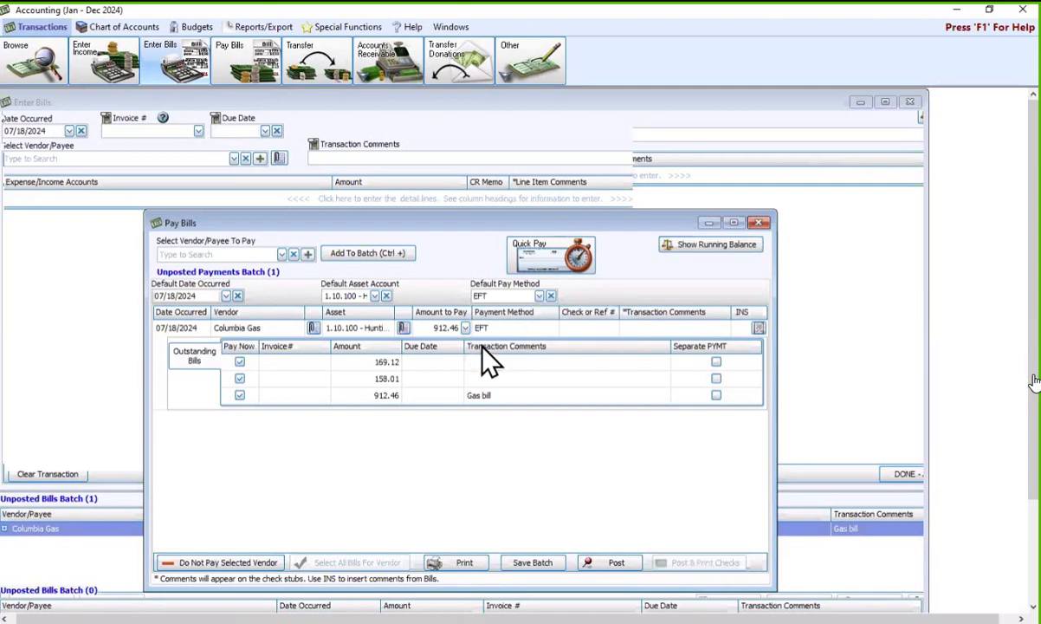
click(611, 567)
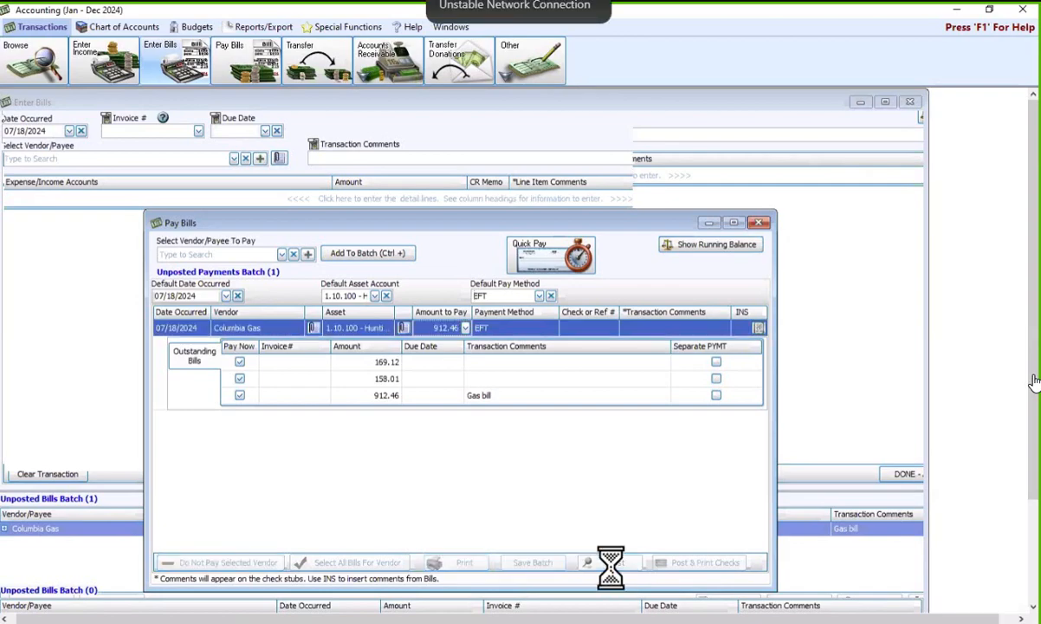
click(586, 363)
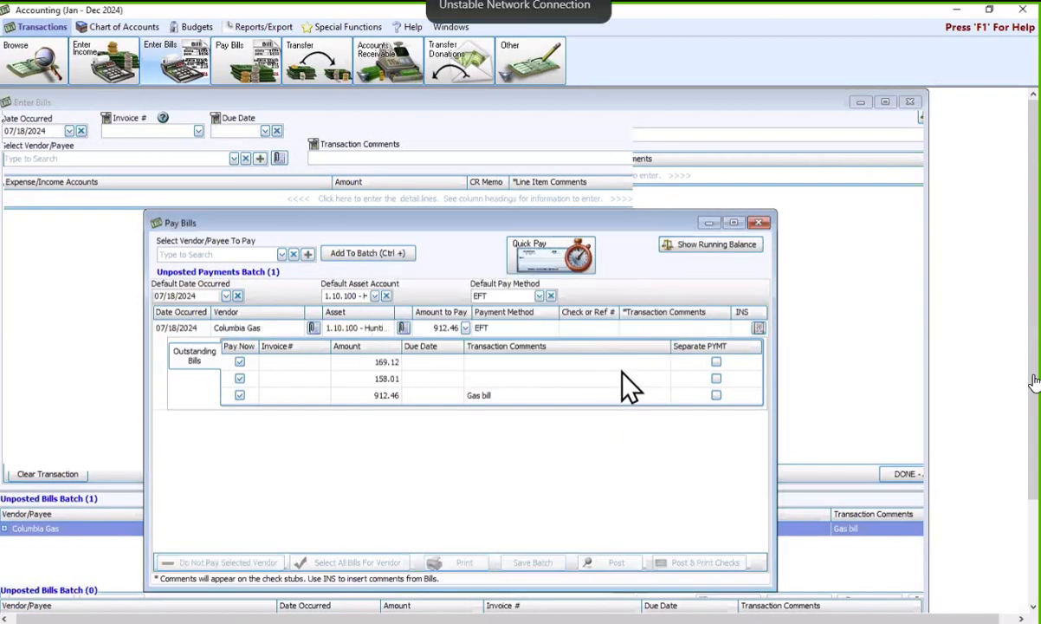
- Check the Quick Pay lists of vendors with a balance and outstanding bills without creating payments
click(558, 265)
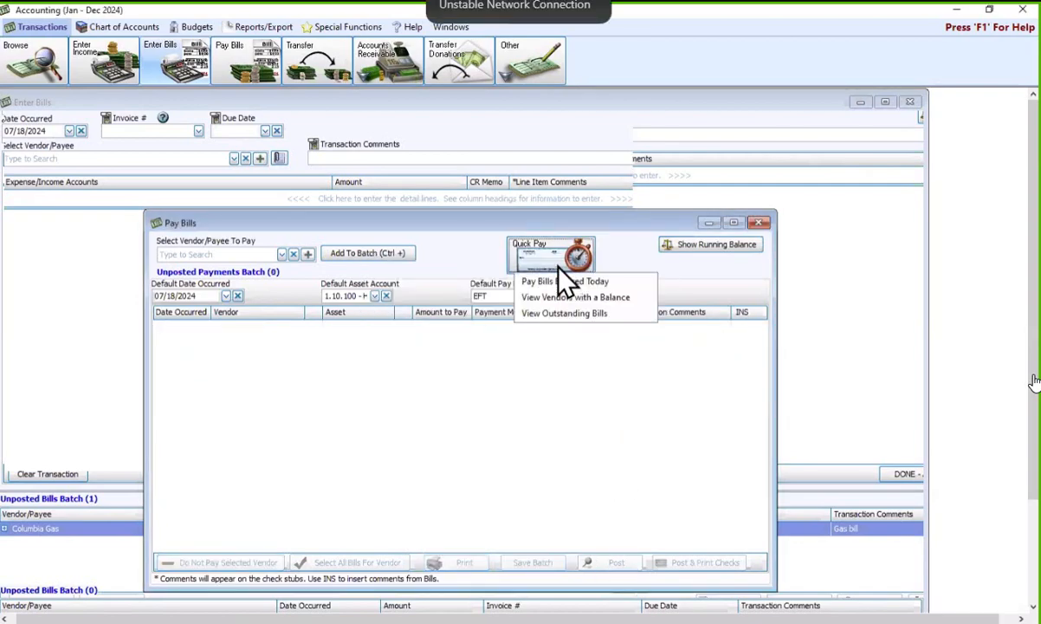
click(565, 296)
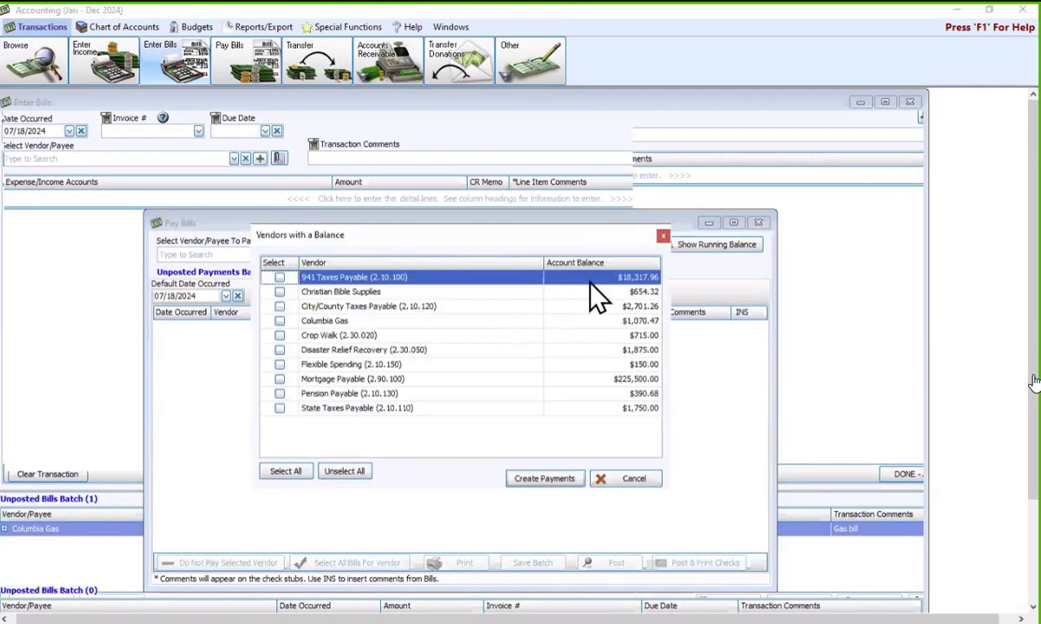
click(663, 236)
click(576, 256)
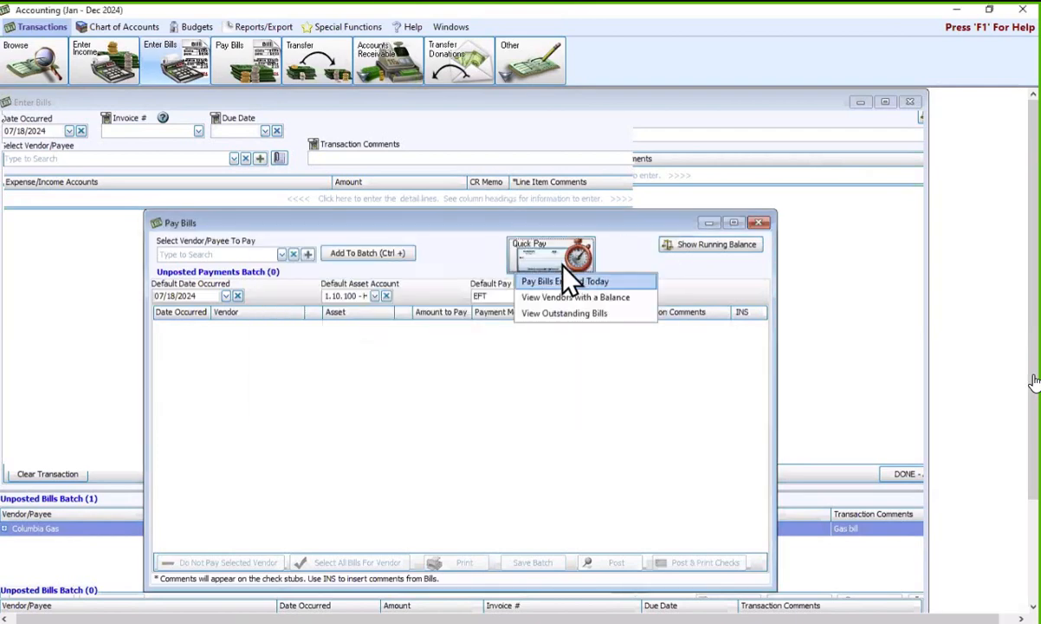
click(579, 312)
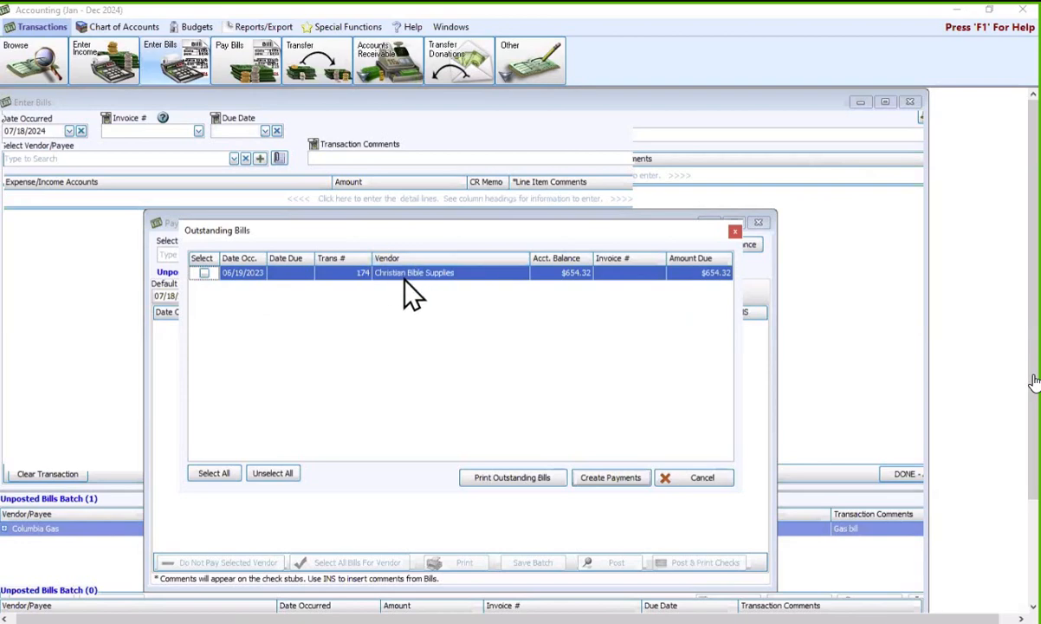
click(735, 232)
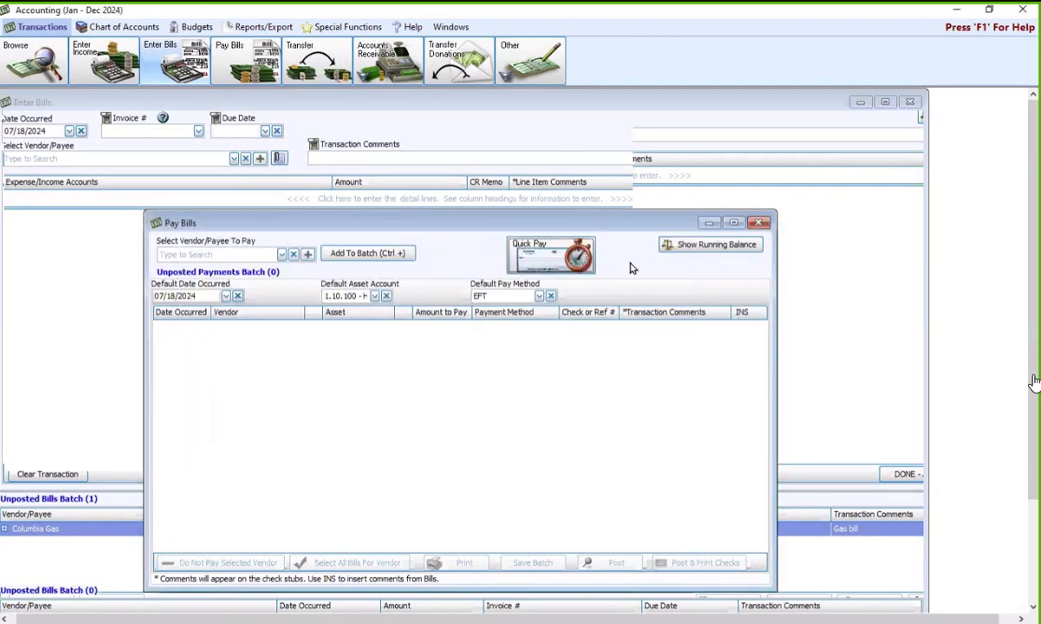
- Check Columbia Gas's balance among the vendors with a balance, and close Pay Bills and Enter Bills
click(544, 261)
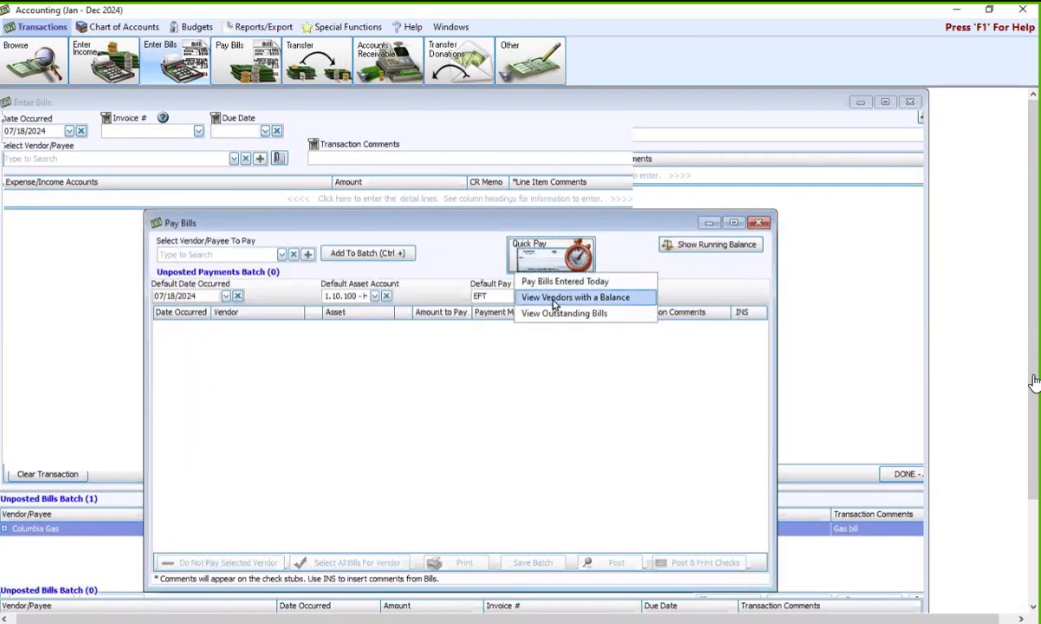
click(550, 297)
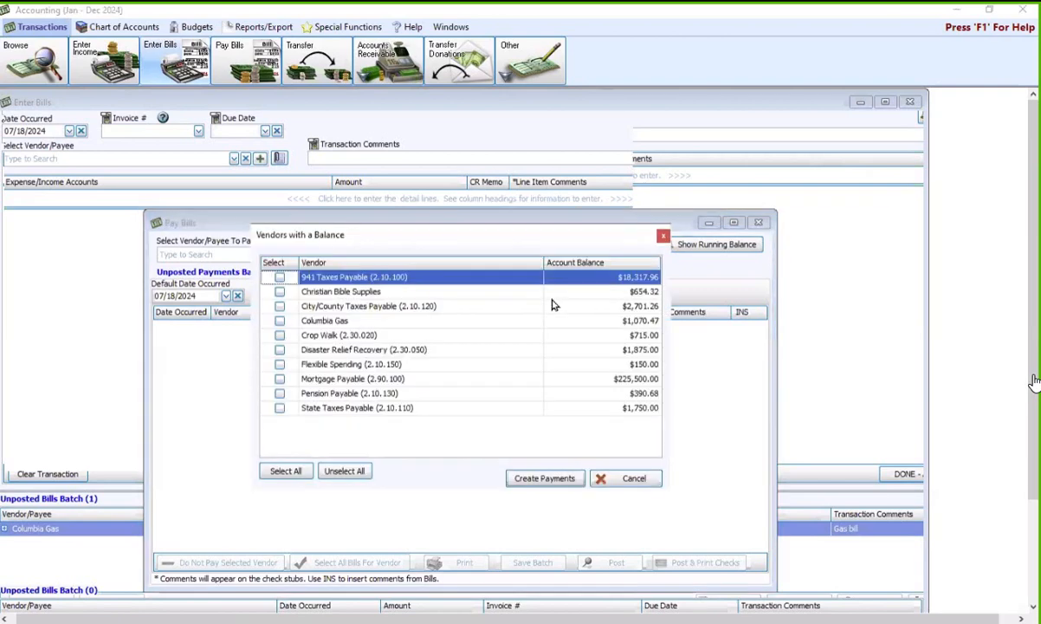
click(363, 321)
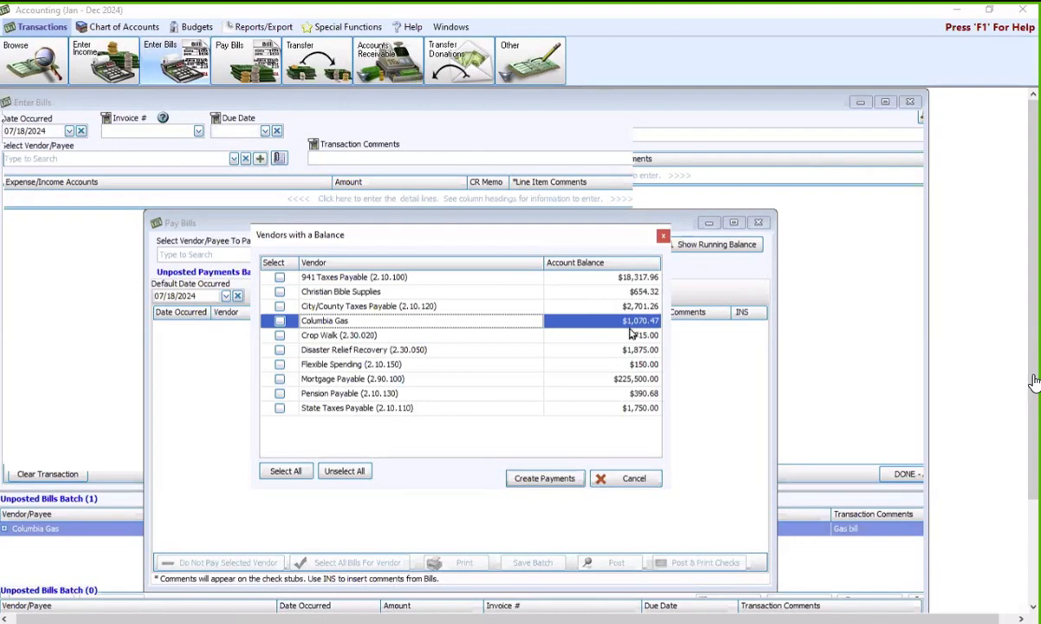
click(663, 234)
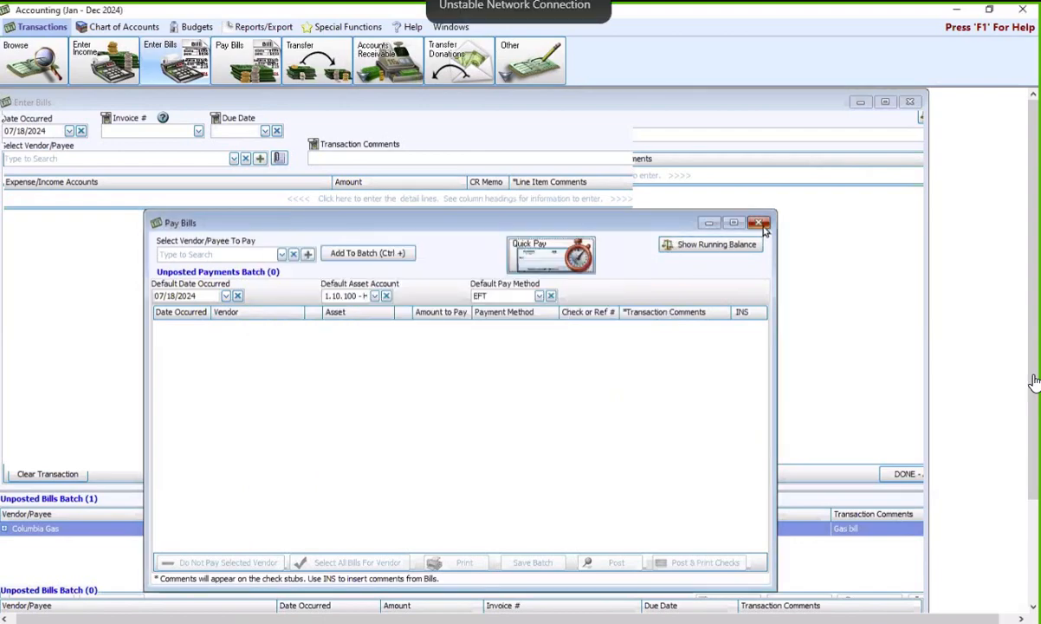
click(759, 223)
click(910, 103)
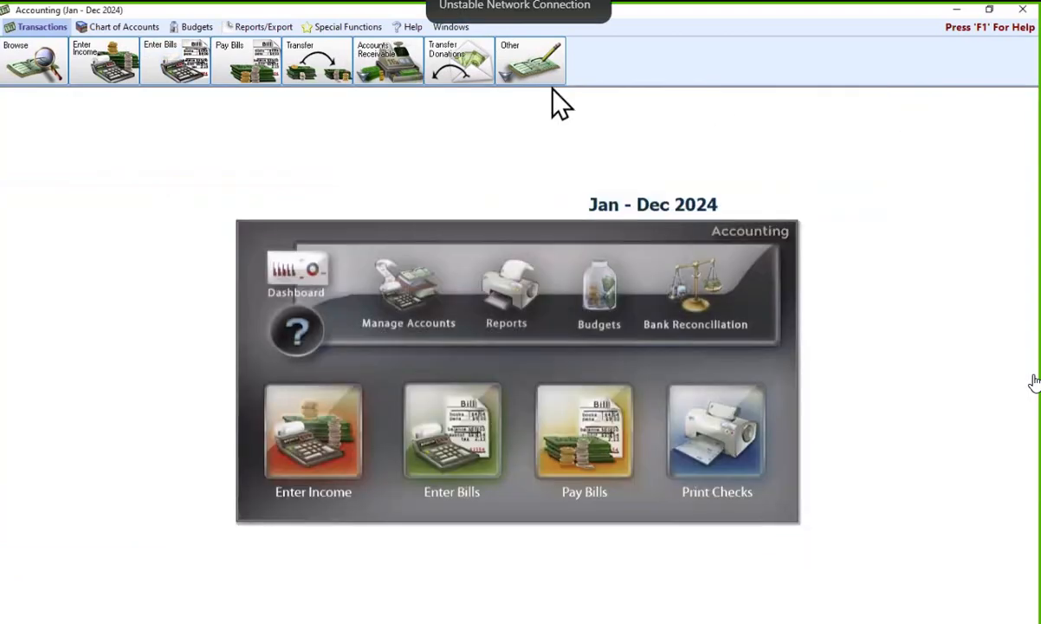
- Start a new journal entry transaction and set its date occurred to 07/18/2024
click(502, 62)
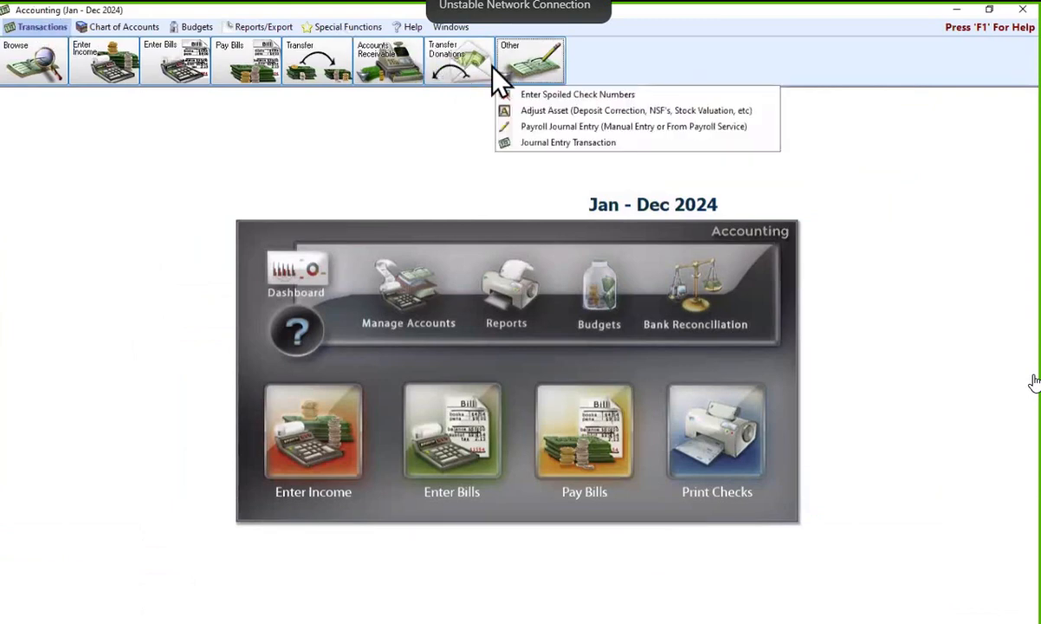
click(541, 143)
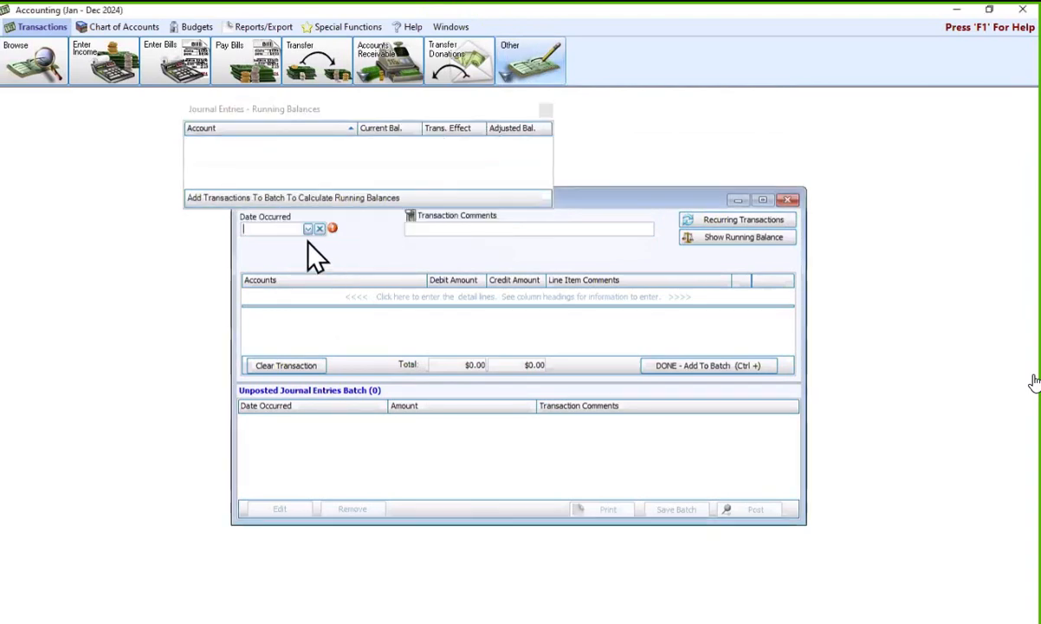
click(307, 228)
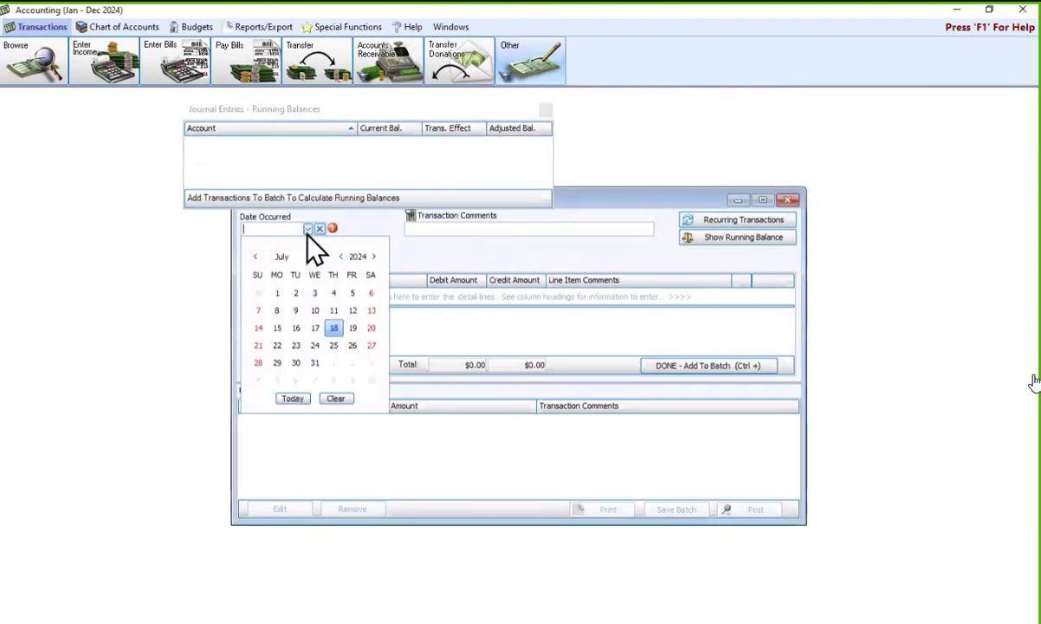
click(334, 329)
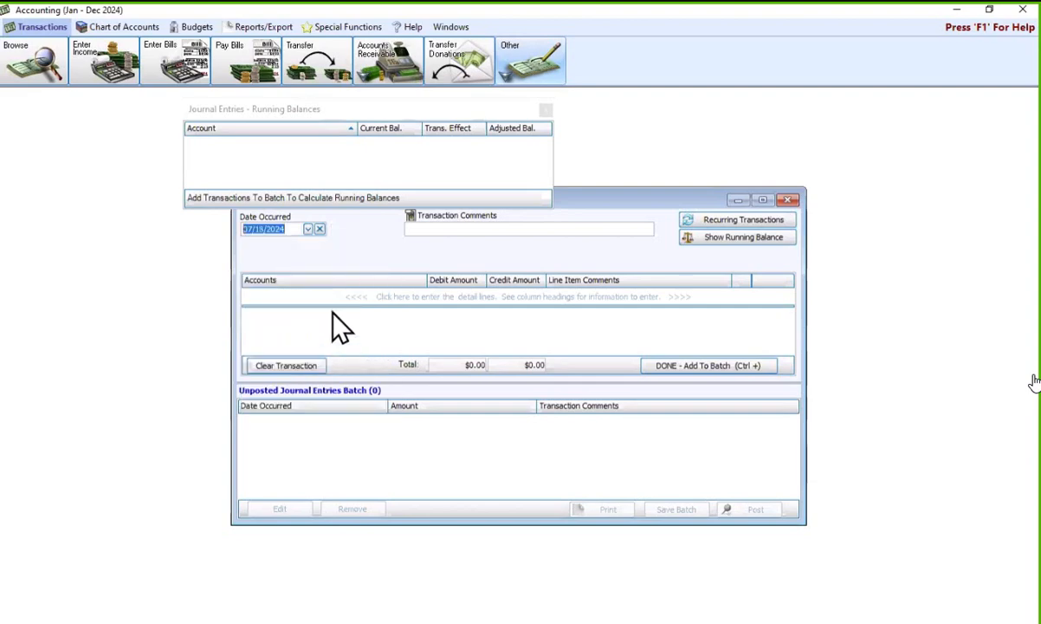
- Add a Columbia Gas detail line to the journal entry with a debit amount of 1,070.47
click(330, 296)
click(461, 229)
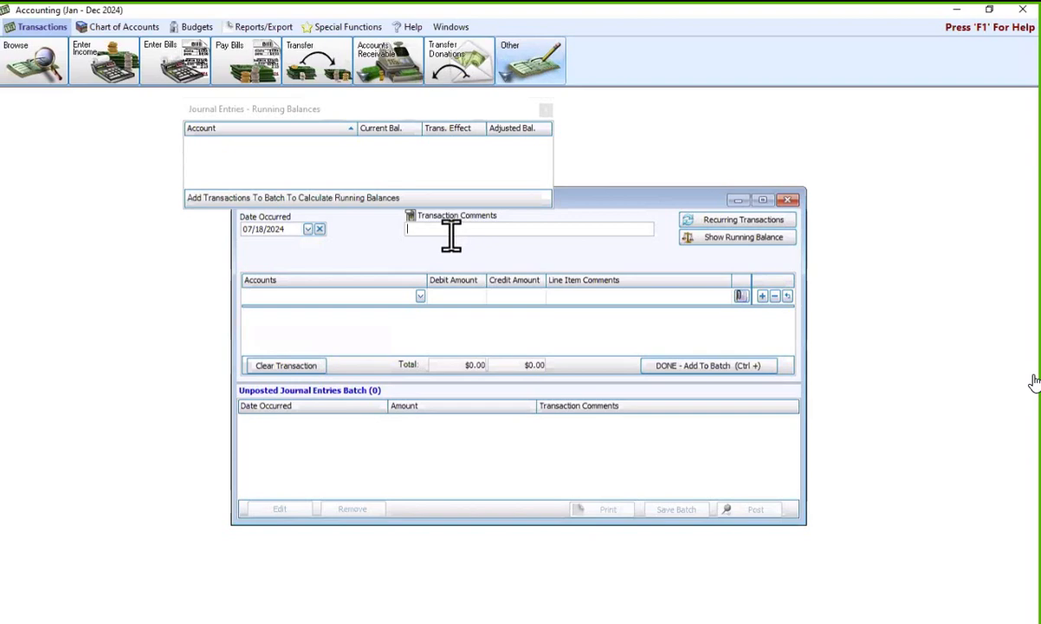
click(365, 298)
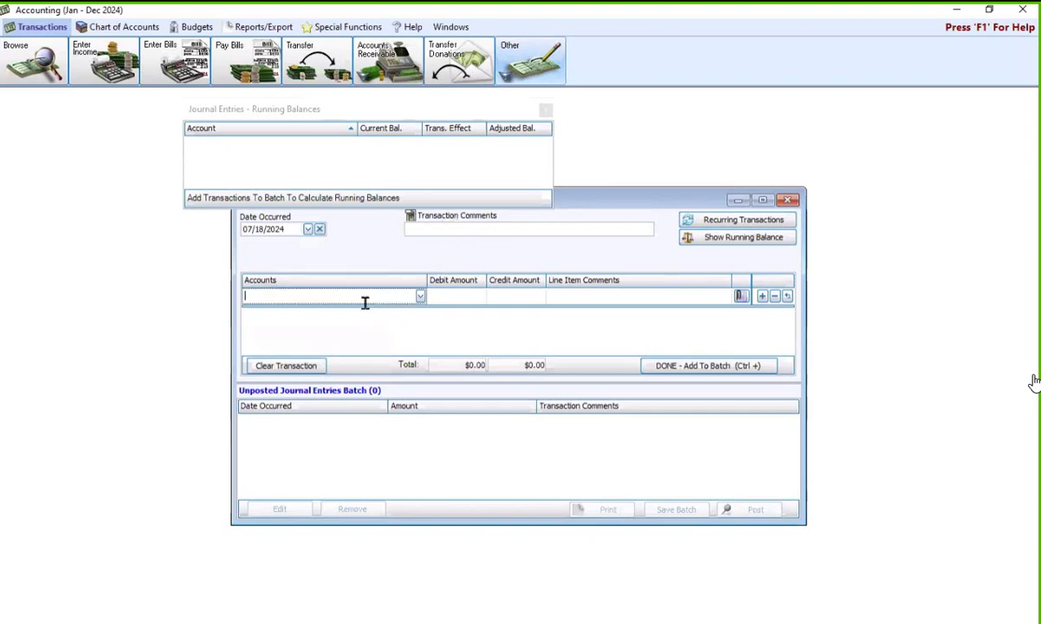
text(columbi)
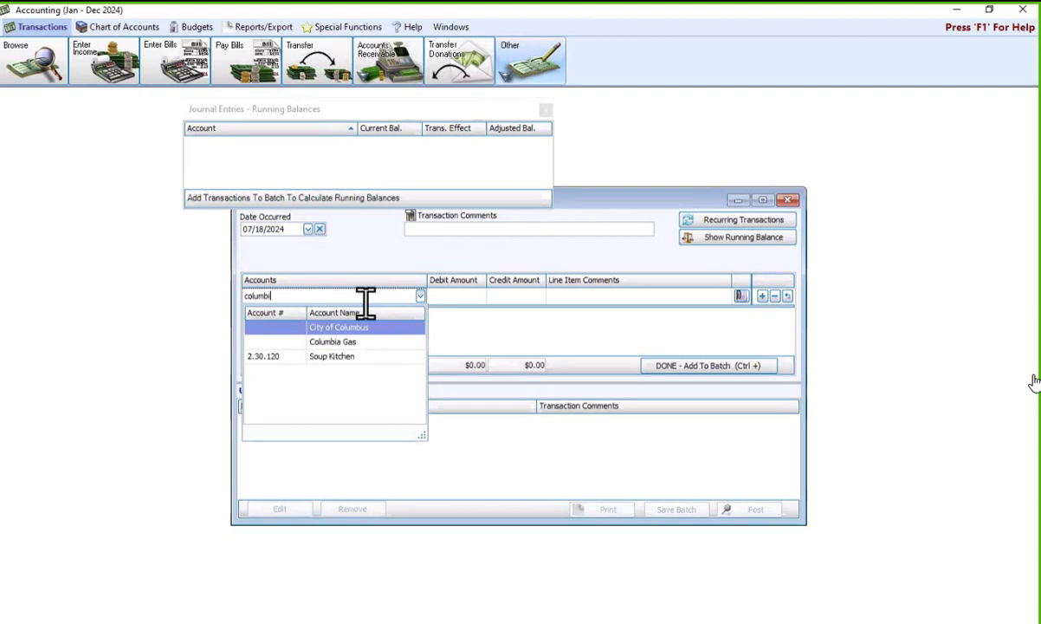
click(368, 329)
click(459, 296)
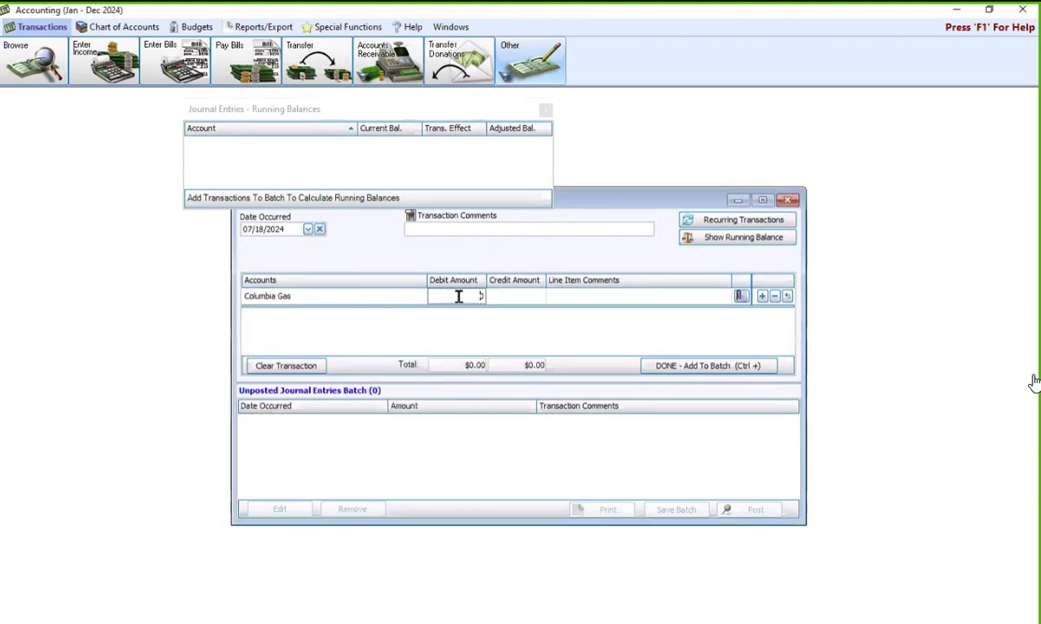
text(1070.47)
click(763, 299)
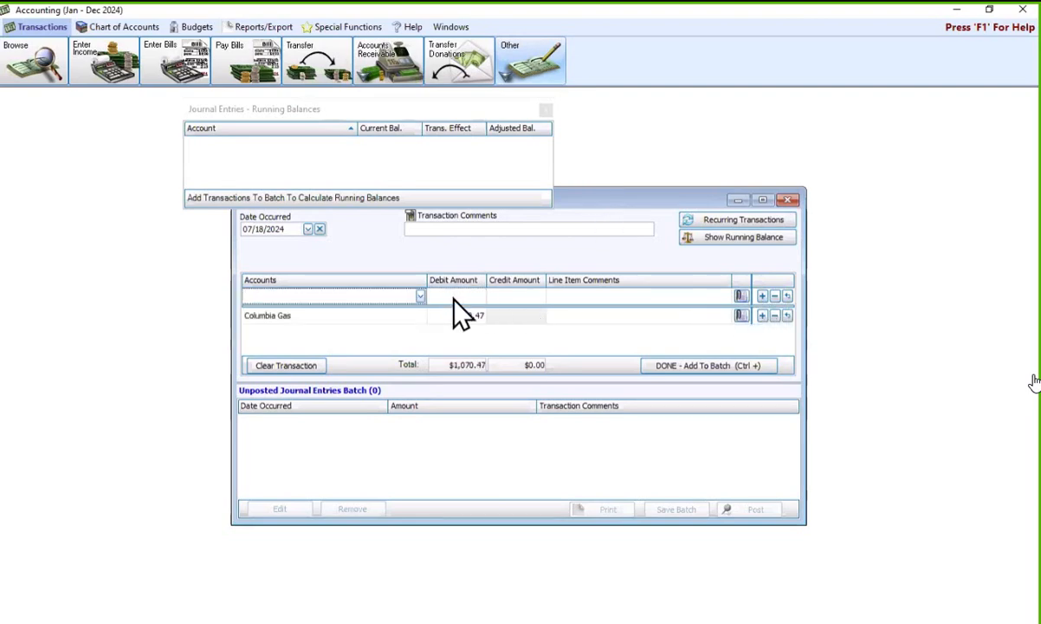
- Credit 1,070.47 to account 3.10.100 General Operating Fund Balance and add the journal entry to the batch
text(gener)
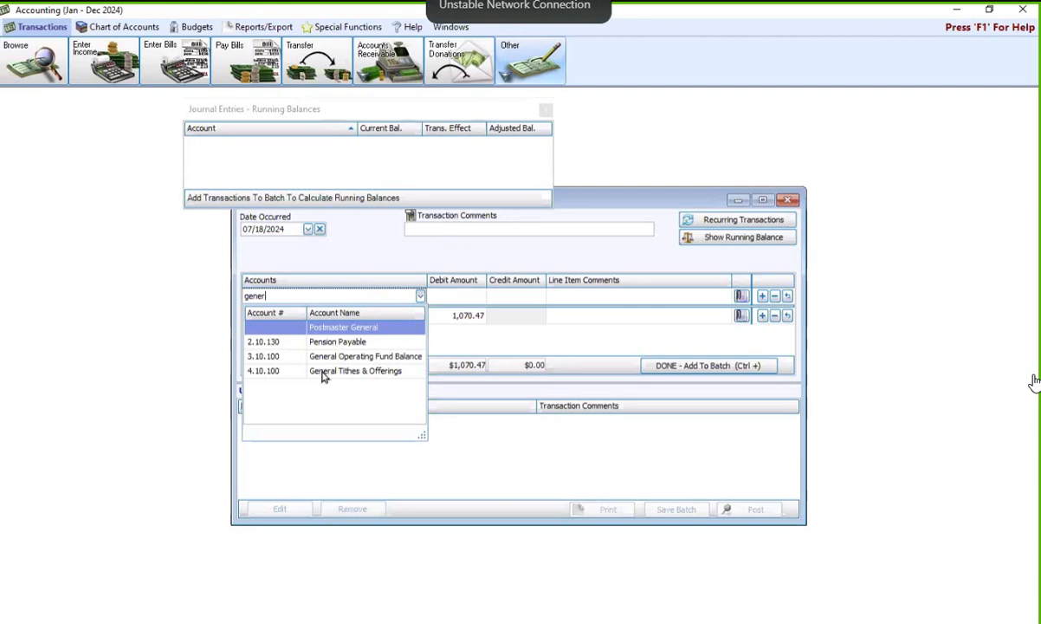
click(341, 358)
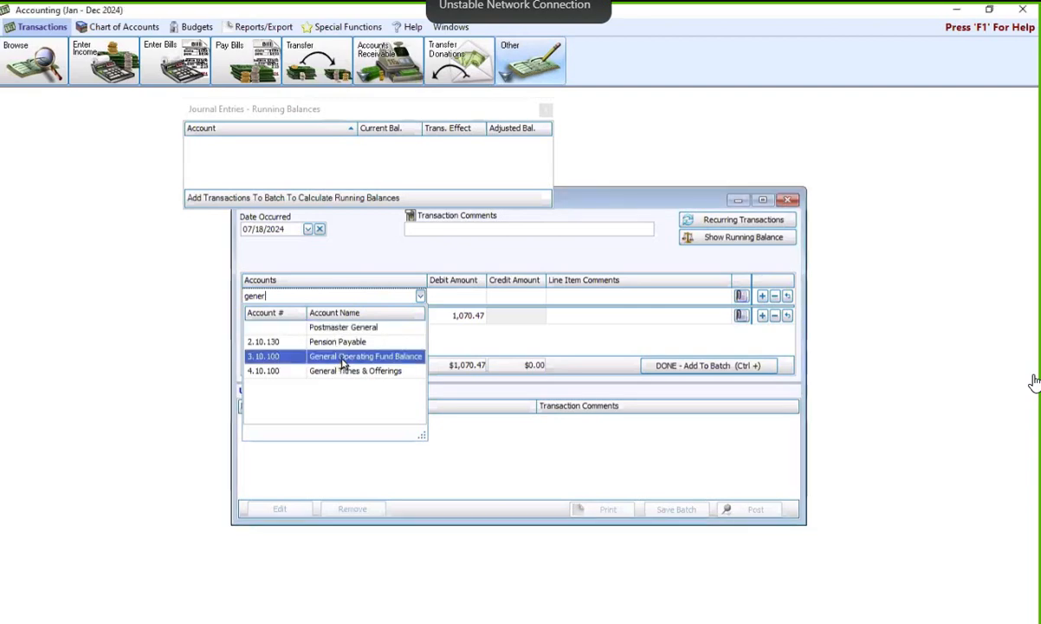
click(500, 299)
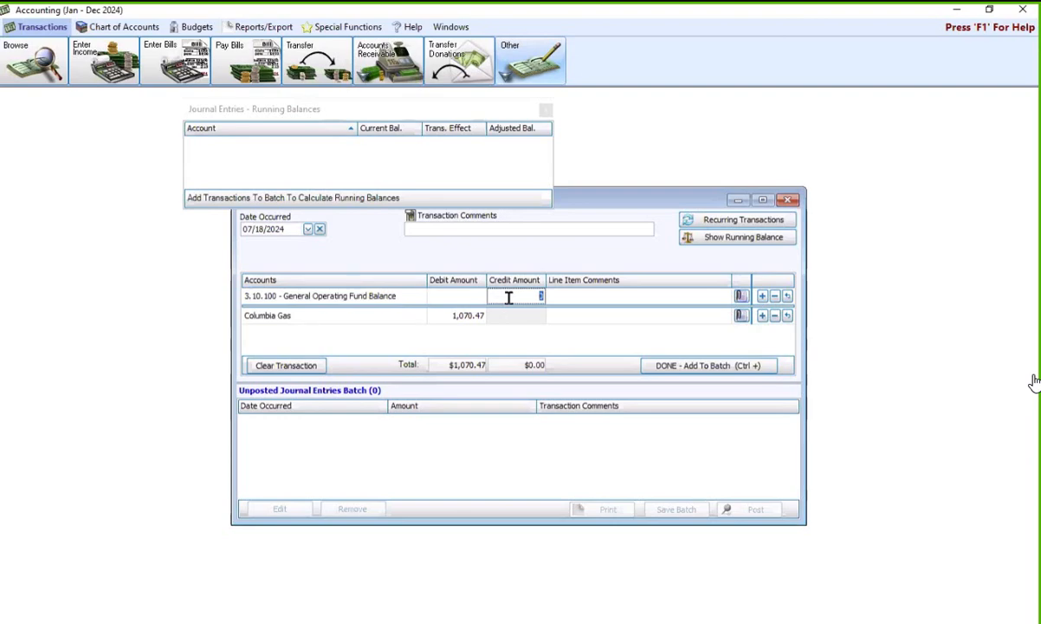
text(1070.47)
click(702, 373)
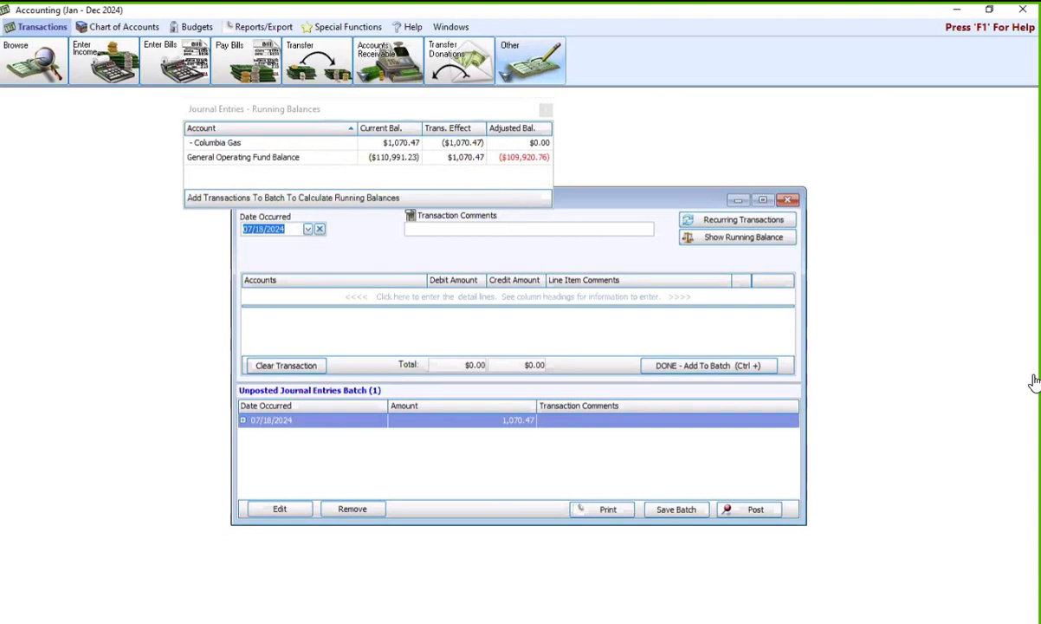
- Check Columbia Gas's adjusted balance in the journal entry running balances and close the running balances window
click(1032, 378)
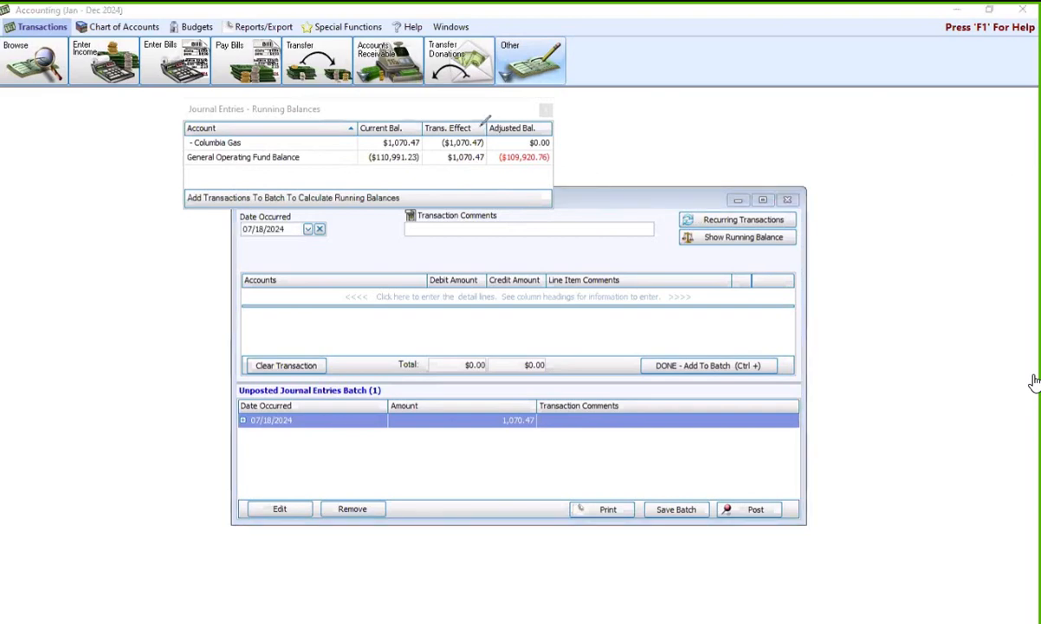
mouse_move(482, 124)
mouse_down()
mouse_move(541, 111)
mouse_move(567, 138)
mouse_move(511, 152)
mouse_move(488, 145)
mouse_up()
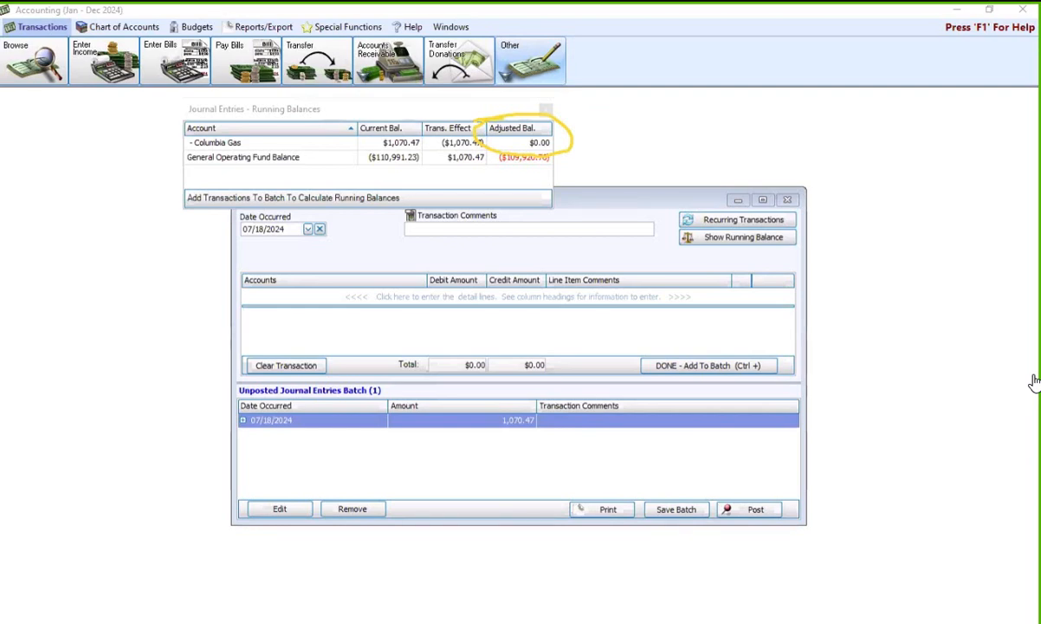
key(Escape)
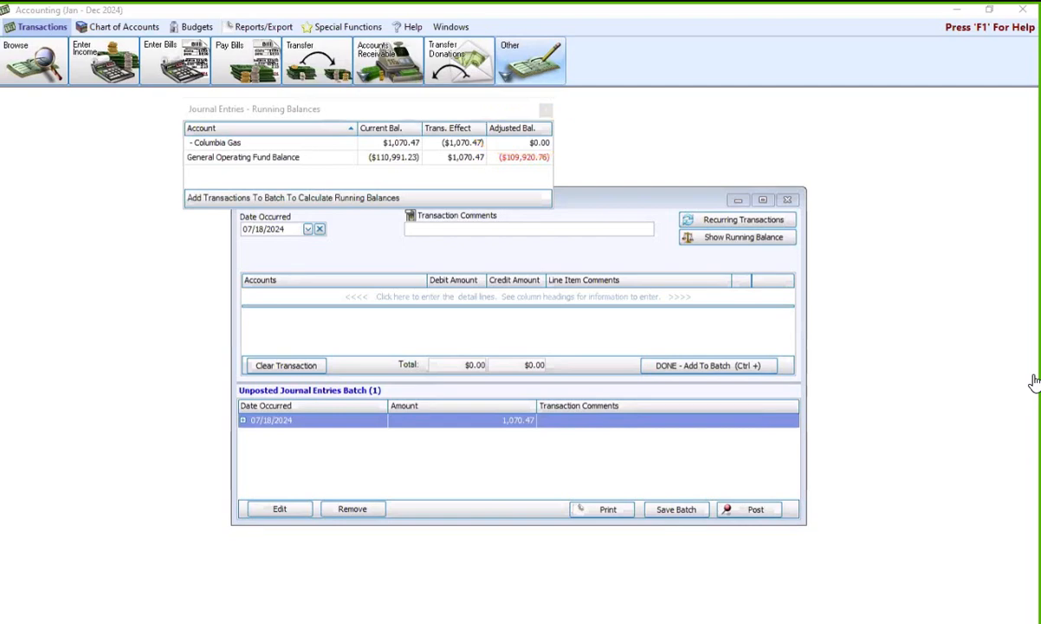
click(545, 111)
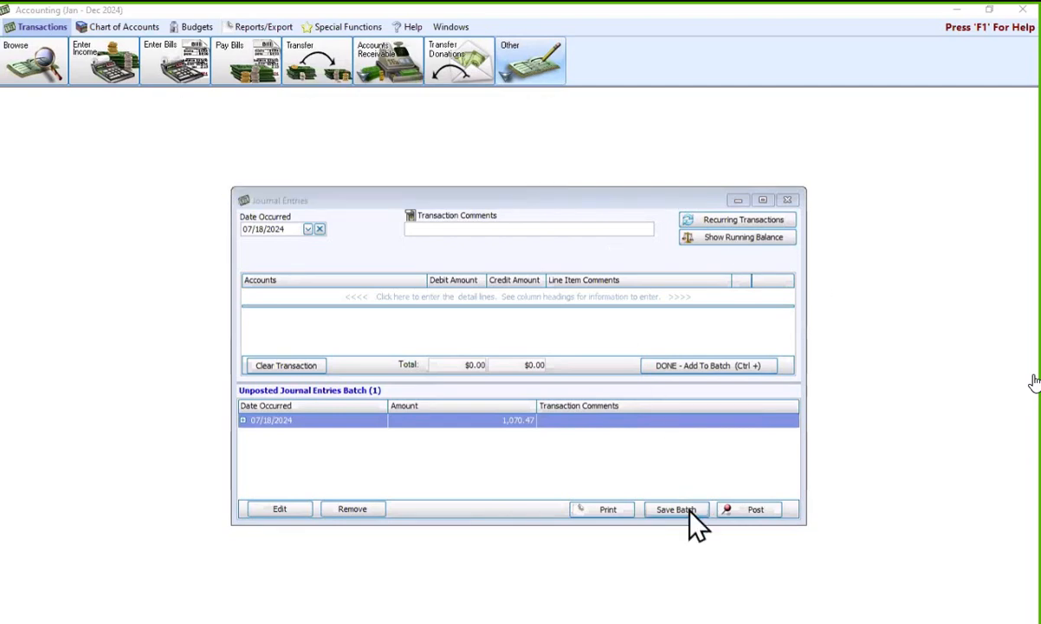
- Post the journal entry batch without printing it, and close Journal Entries
click(728, 509)
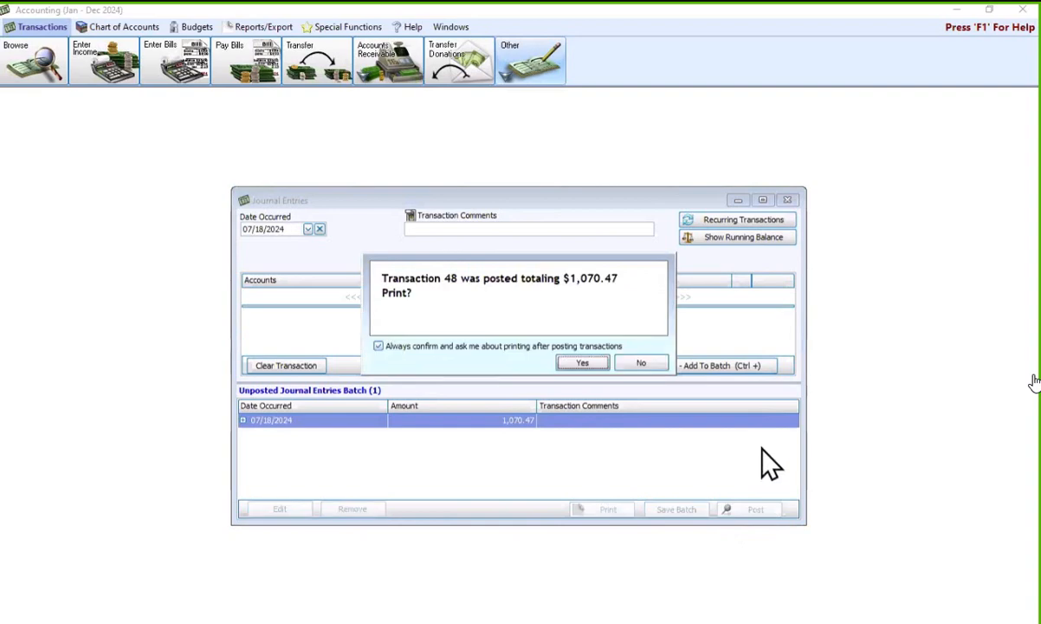
click(641, 363)
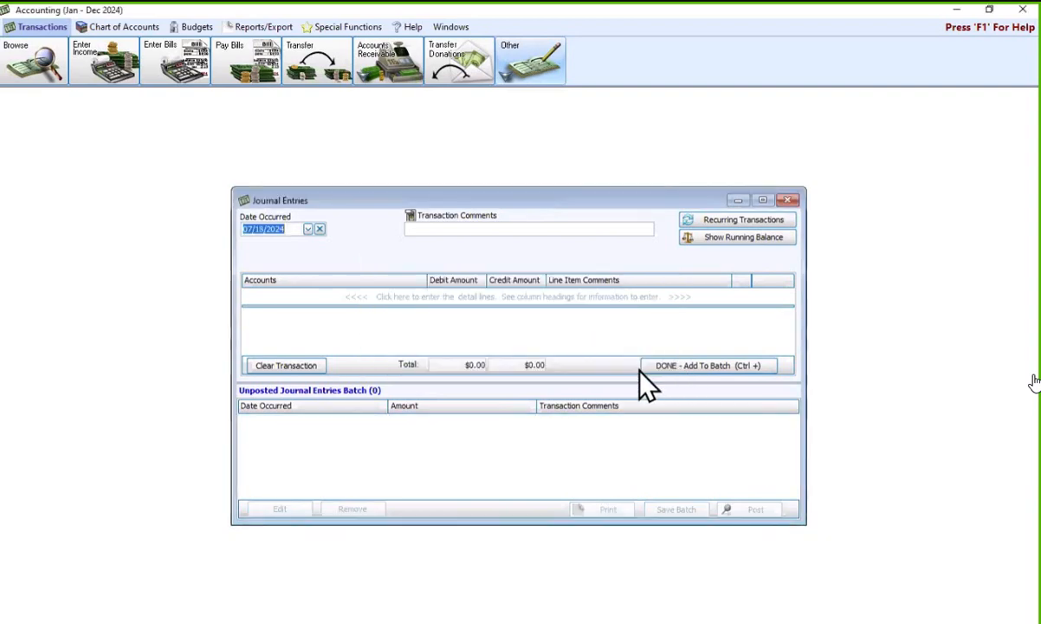
click(788, 201)
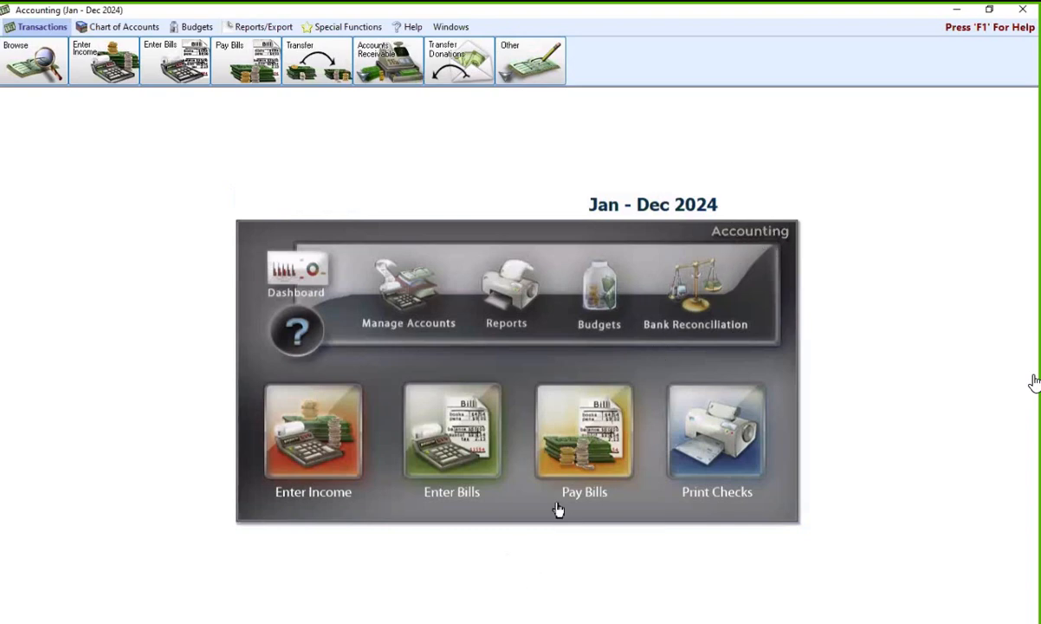
- Check the Quick Pay list of outstanding bills in Pay Bills without creating payments, and close Pay Bills
click(588, 472)
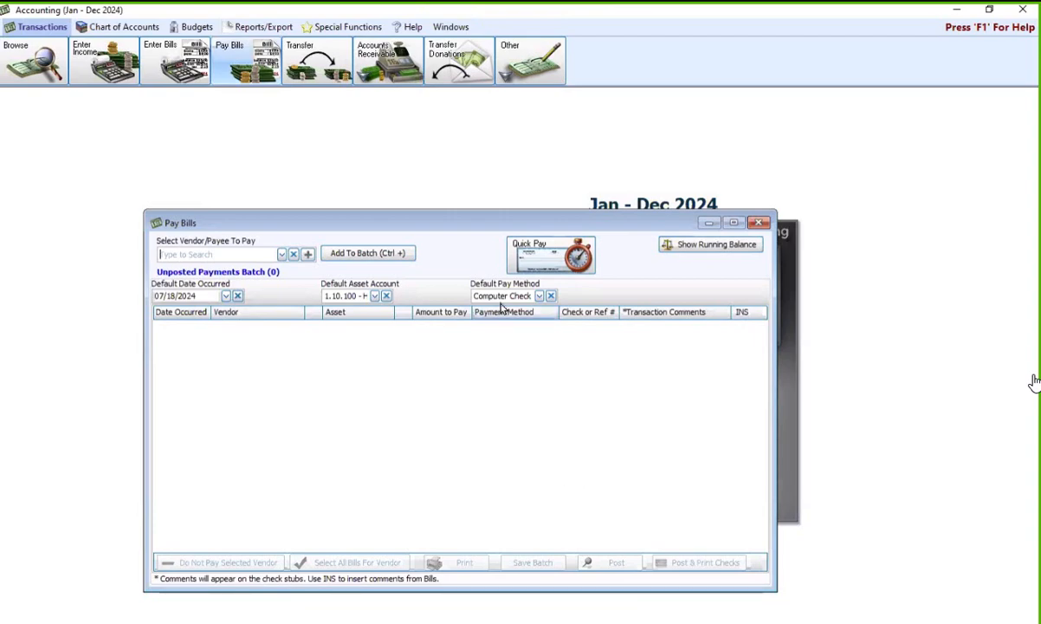
click(552, 260)
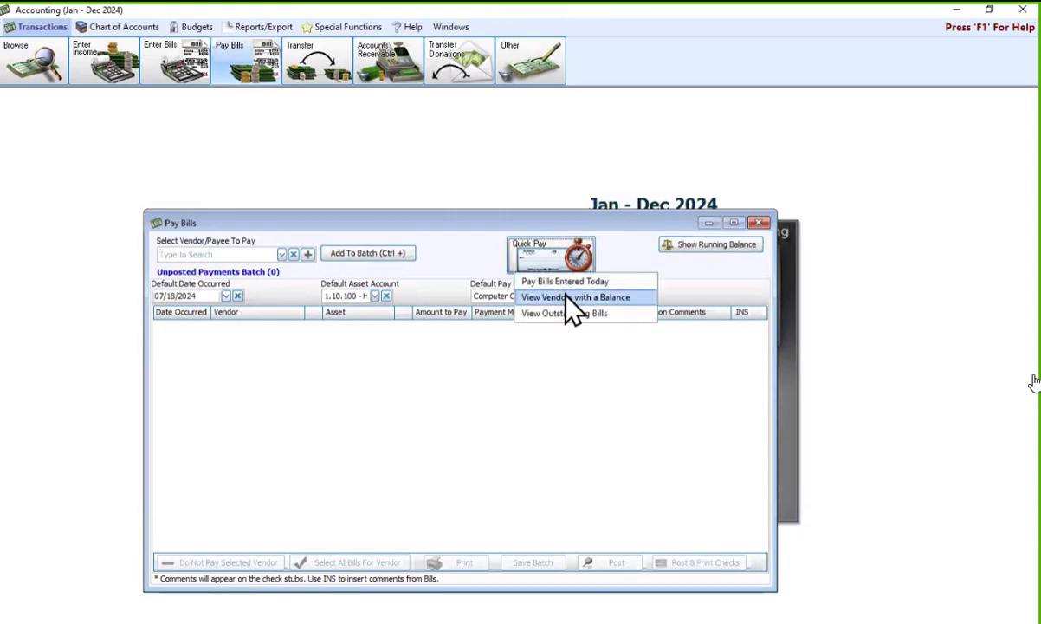
click(449, 215)
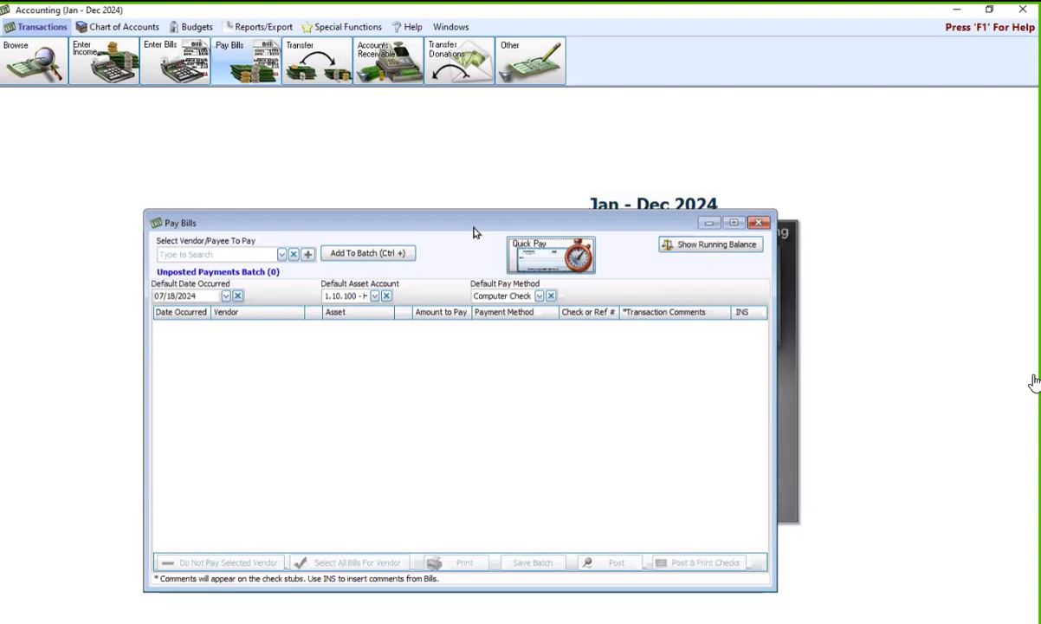
click(569, 262)
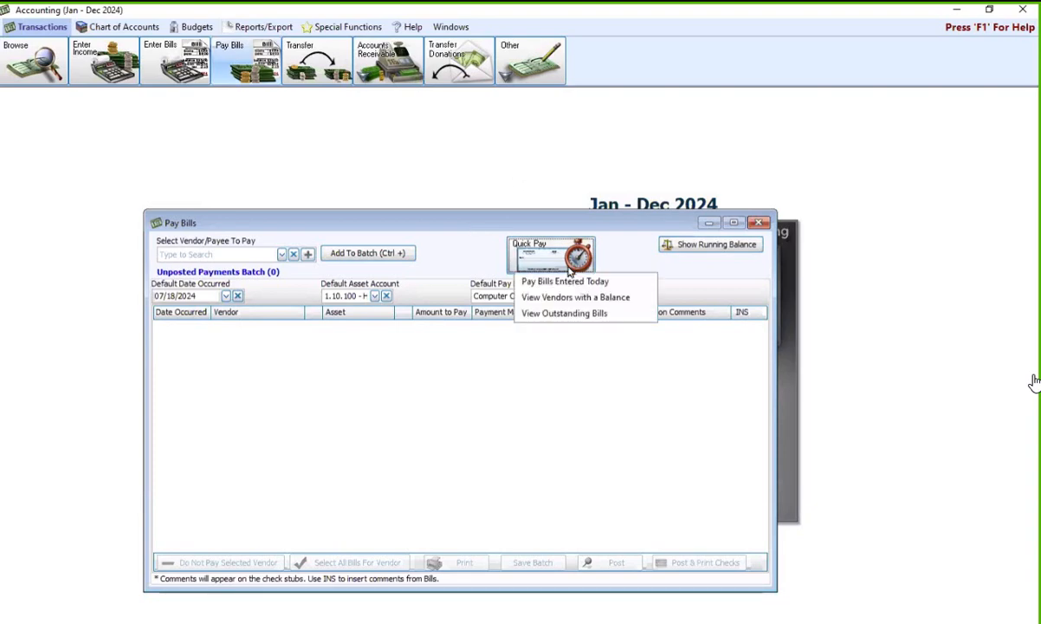
click(567, 313)
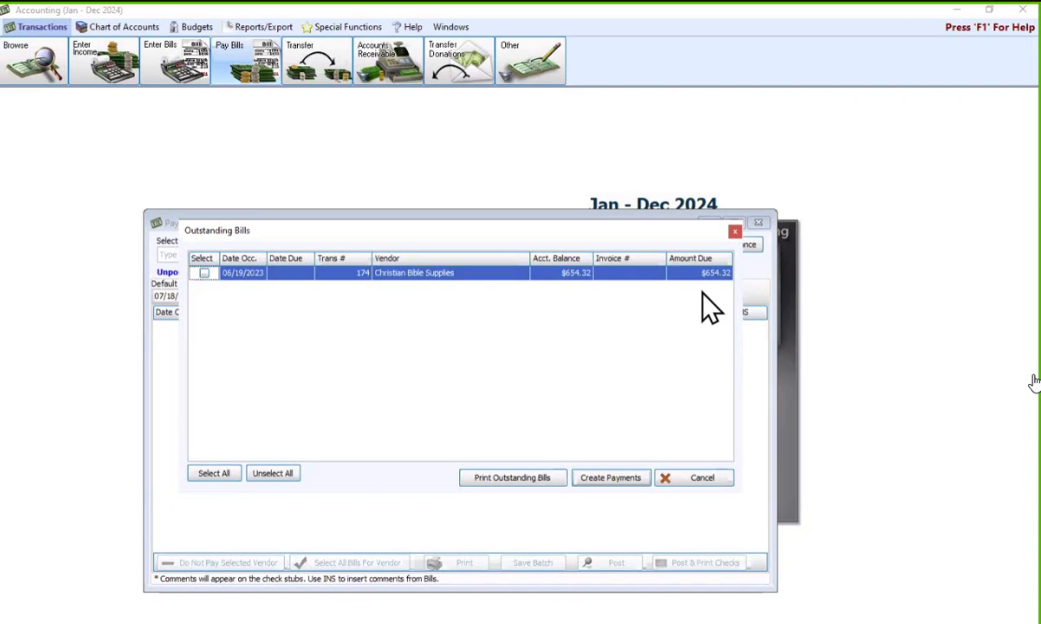
click(688, 479)
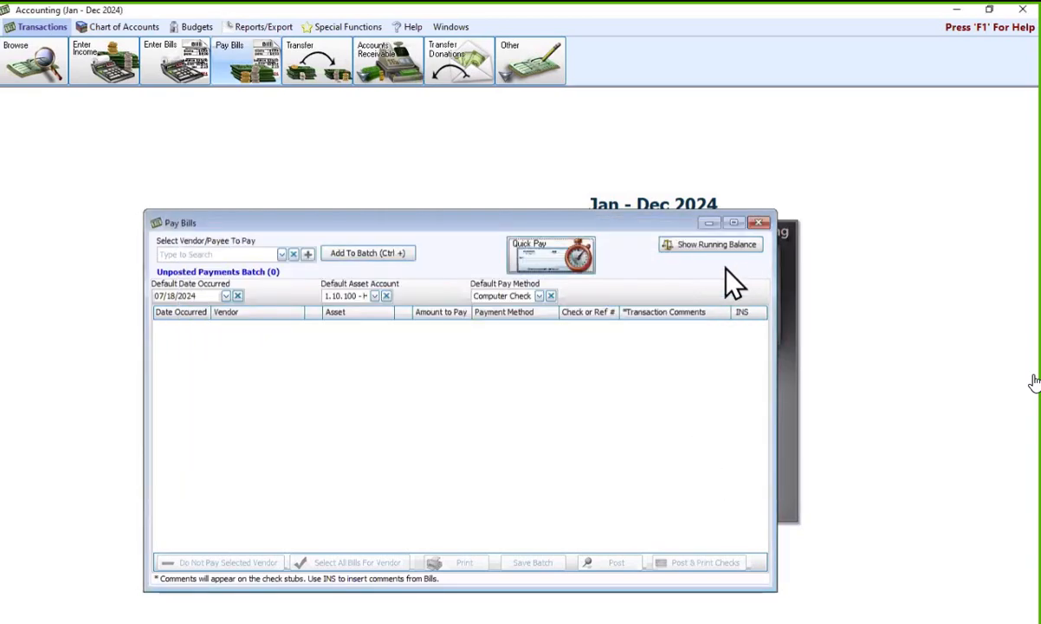
click(758, 224)
- Change the accounting year to 01/01/2023 thru 12/31/2023
click(346, 27)
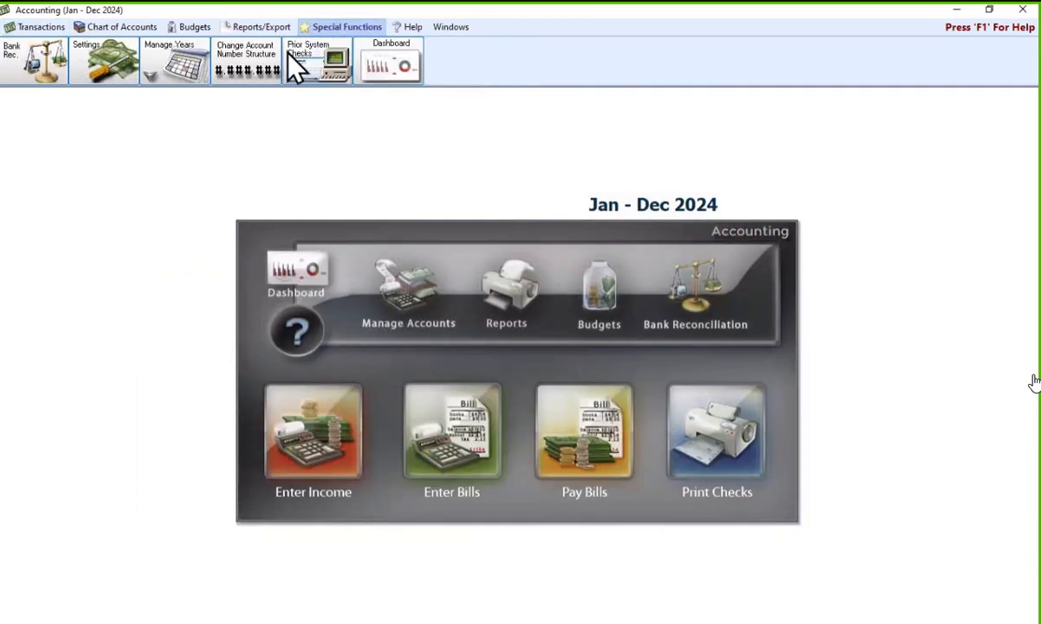
click(186, 69)
click(205, 95)
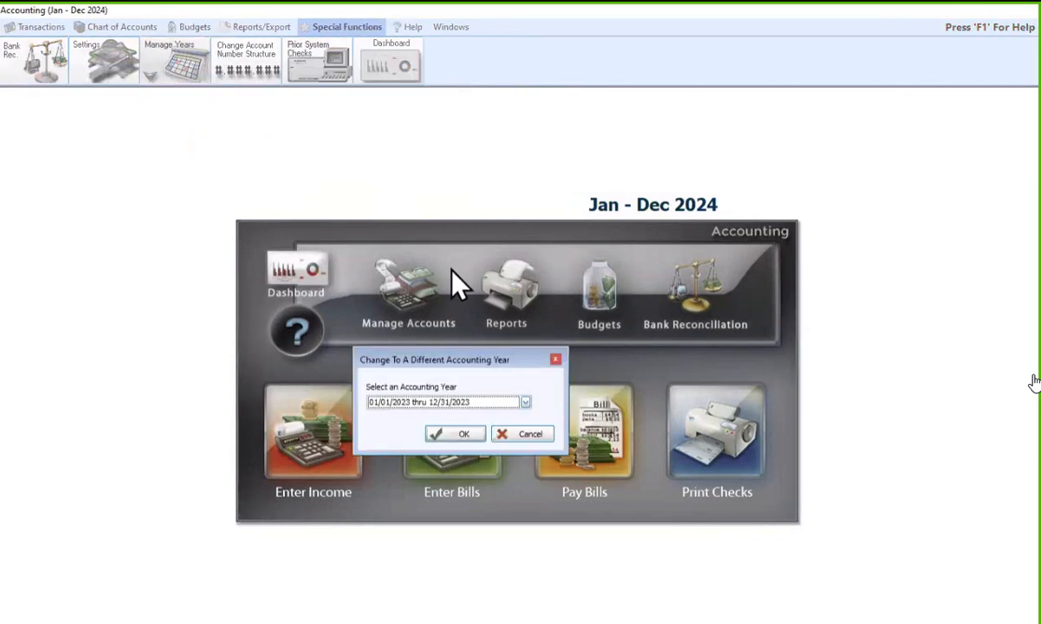
click(478, 435)
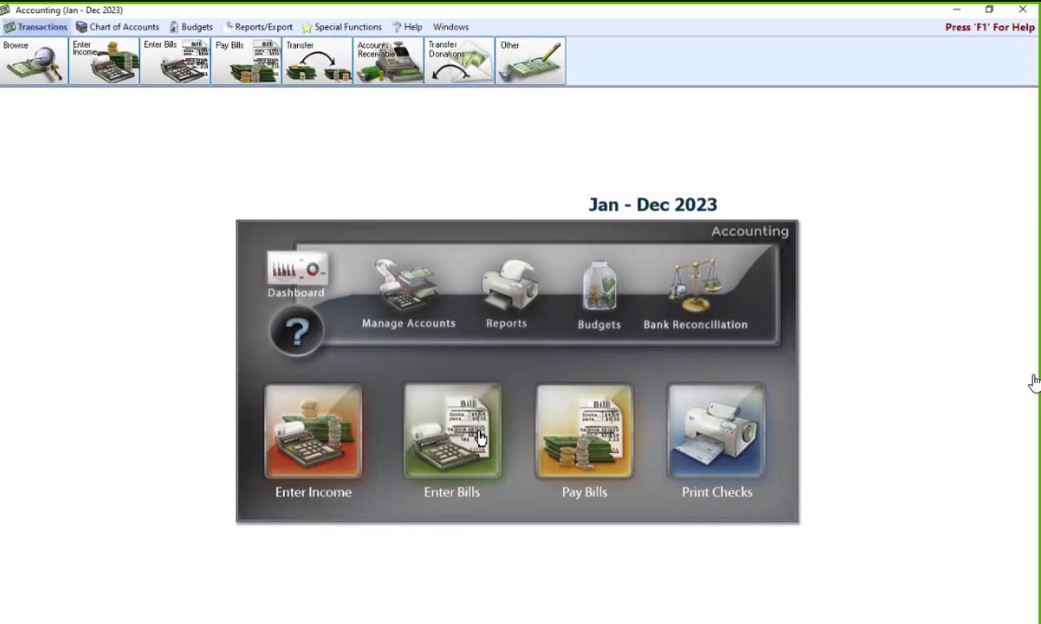
- Browse the year's transactions filtered to the Christian Bible Supplies account and compare the total debits with the total credits
click(48, 49)
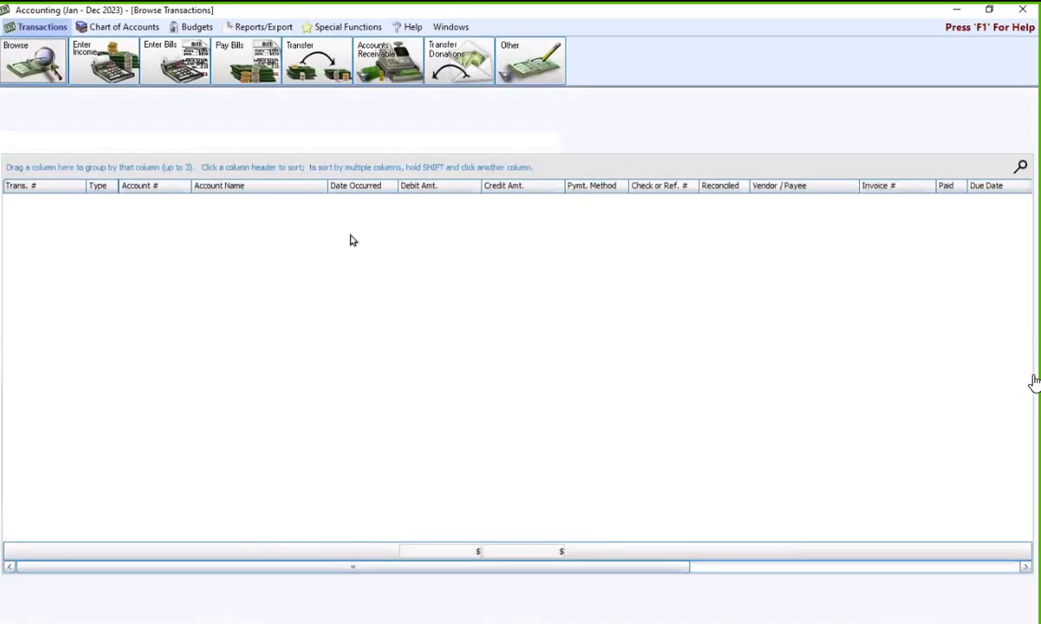
click(121, 138)
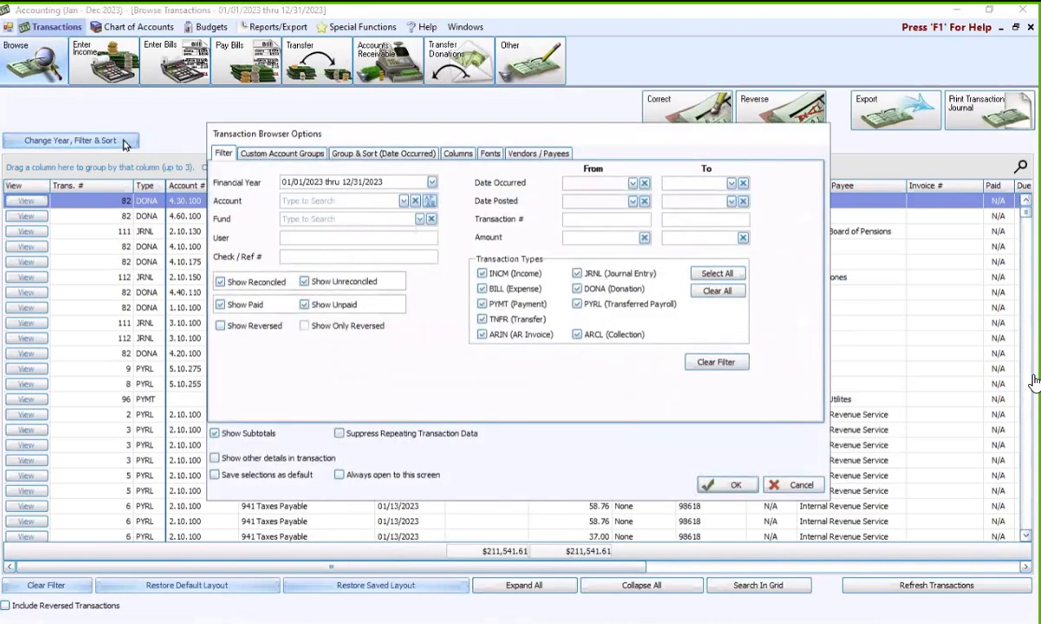
click(333, 200)
text(chris)
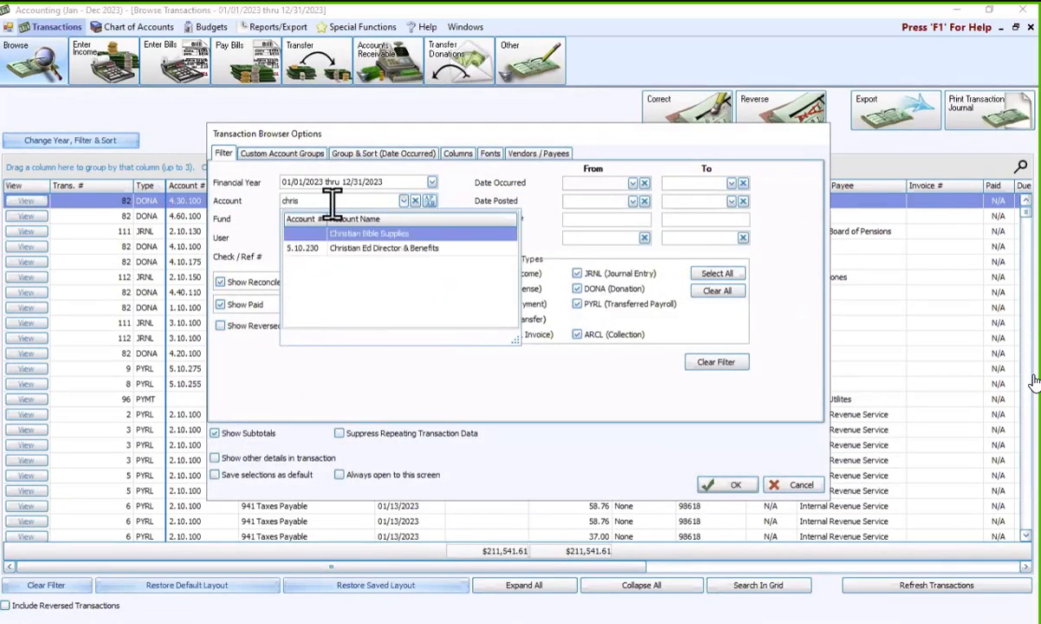
key(Tab)
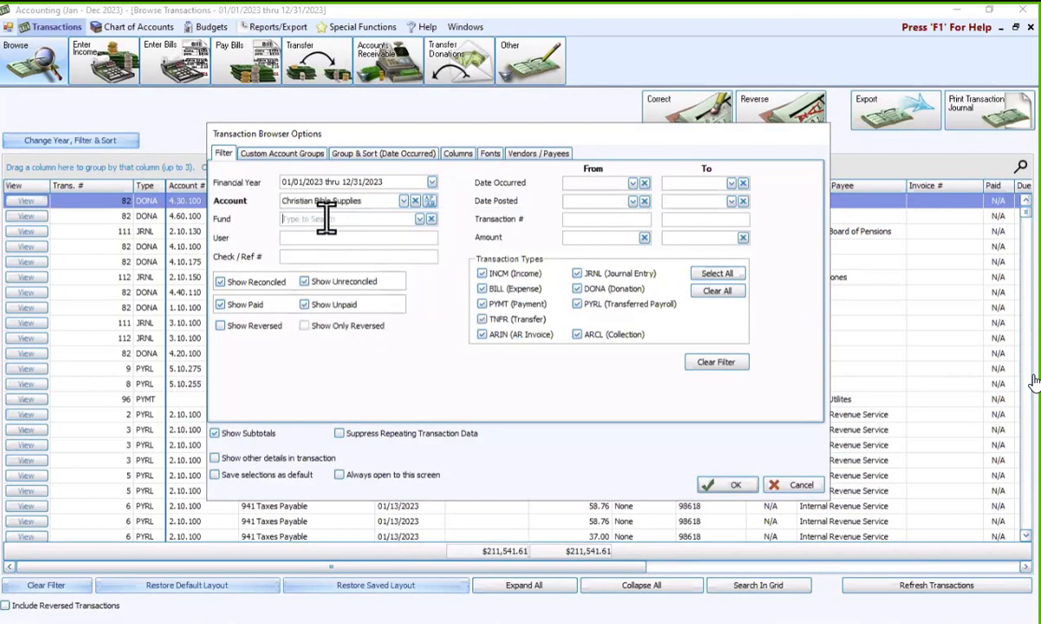
click(735, 492)
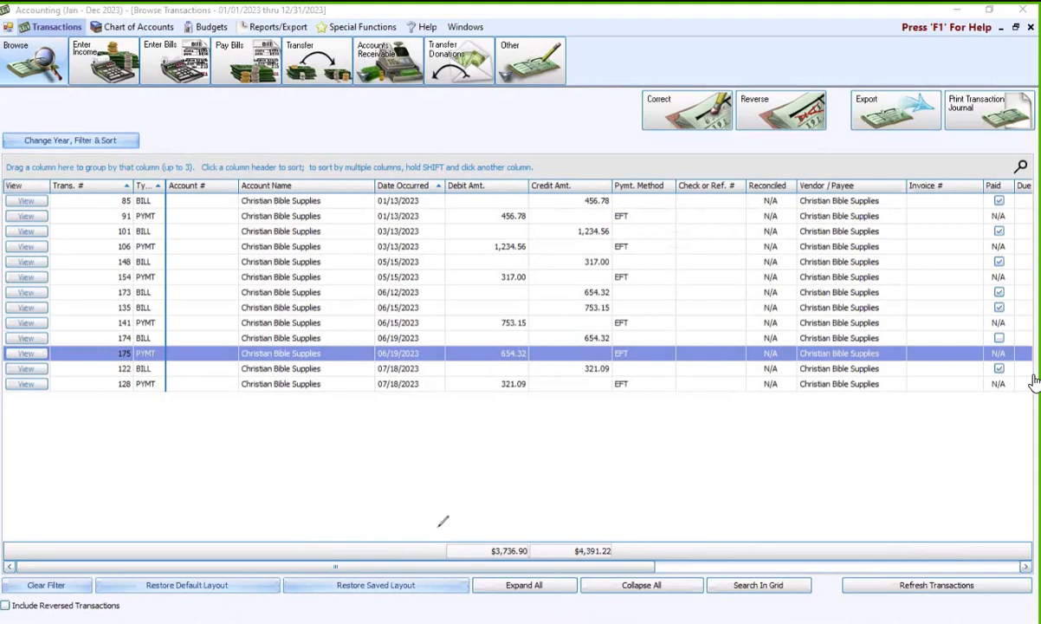
mouse_move(435, 520)
mouse_down()
mouse_move(632, 517)
mouse_move(627, 569)
mouse_move(475, 561)
mouse_move(436, 533)
mouse_move(490, 521)
mouse_up()
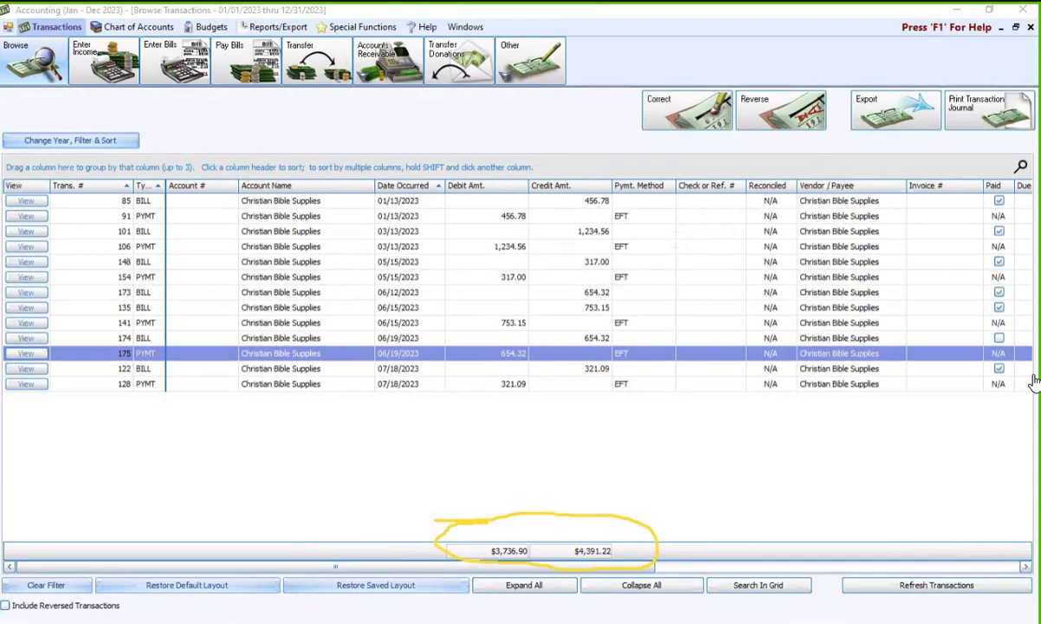
click(1035, 383)
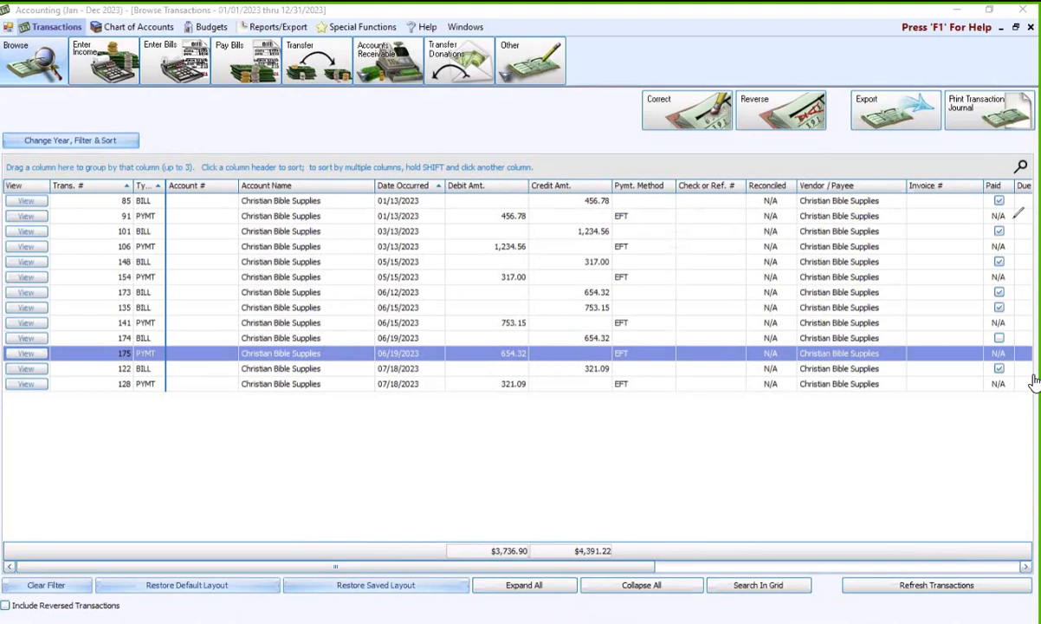
mouse_move(966, 338)
mouse_down()
mouse_move(951, 339)
mouse_move(972, 339)
mouse_up()
key(Escape)
- Close the transaction browser and change the accounting year to 01/01/2024 thru 12/31/2024
click(1031, 27)
click(347, 27)
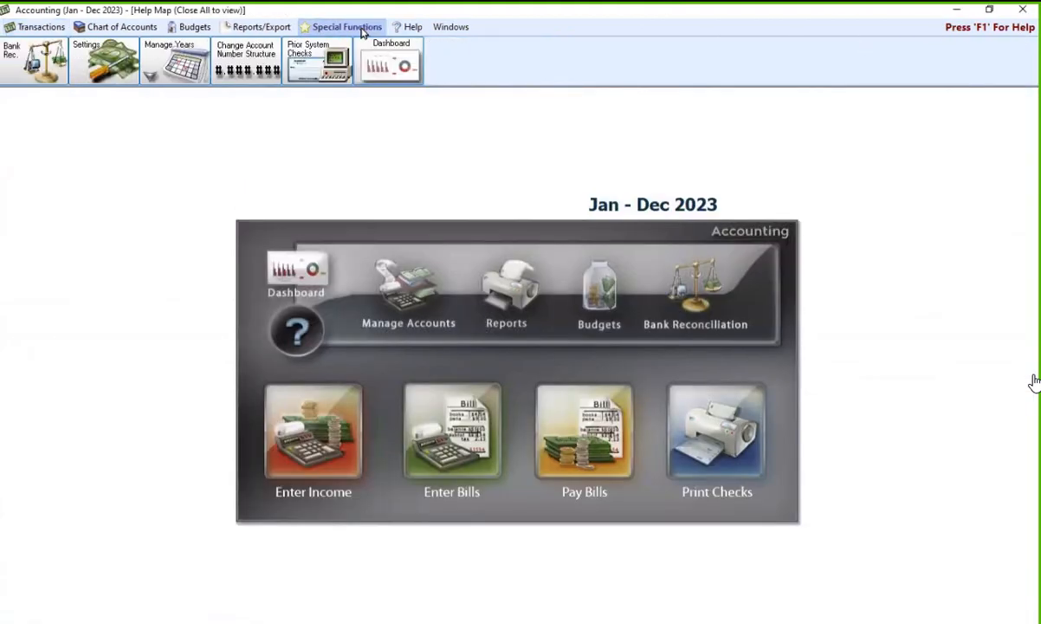
click(154, 70)
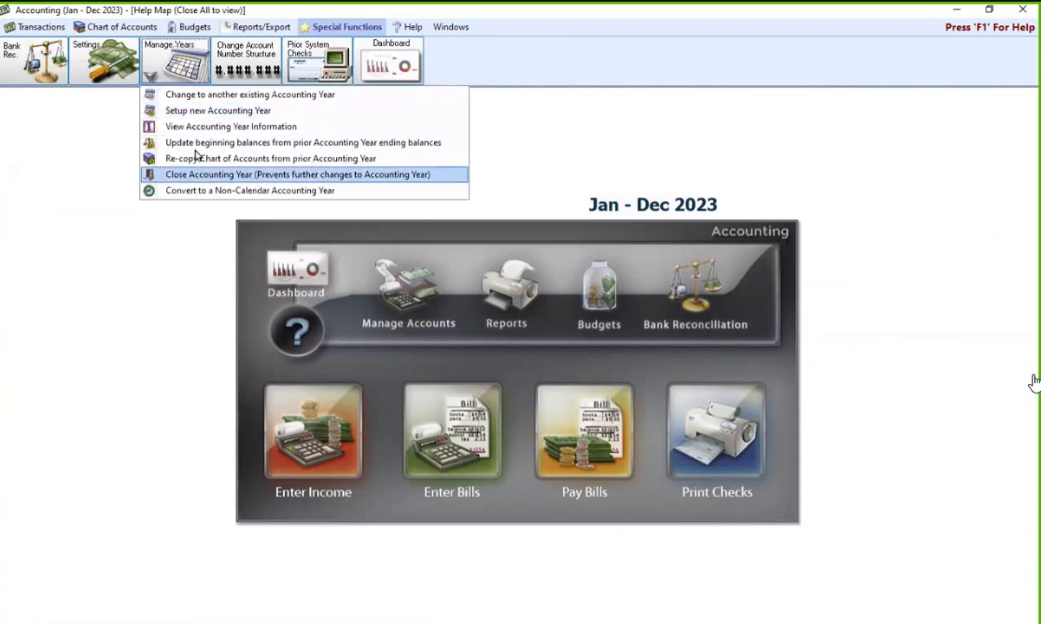
click(217, 95)
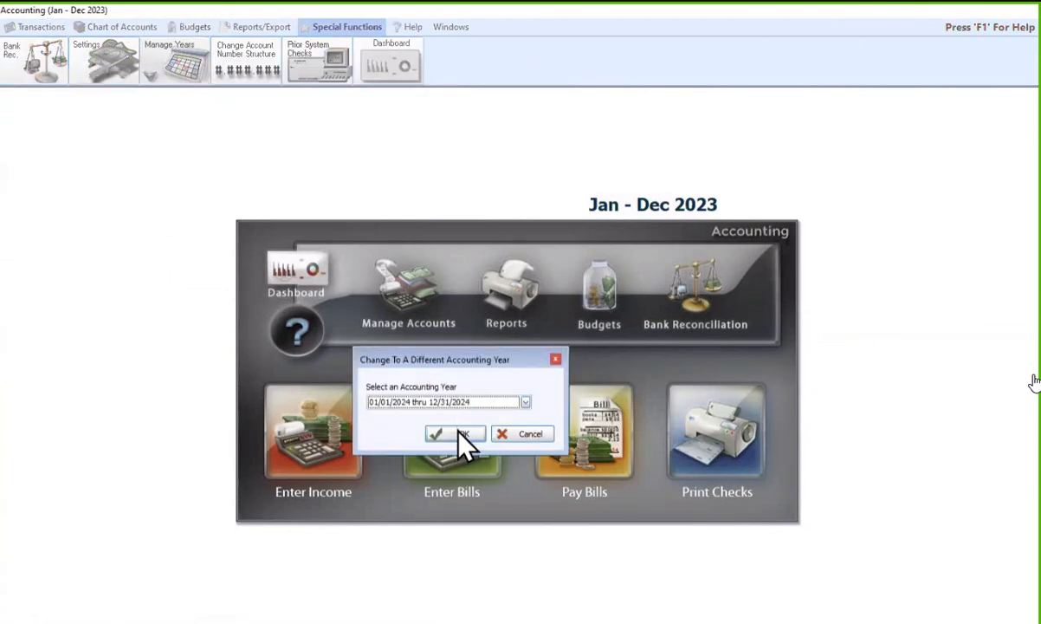
click(457, 433)
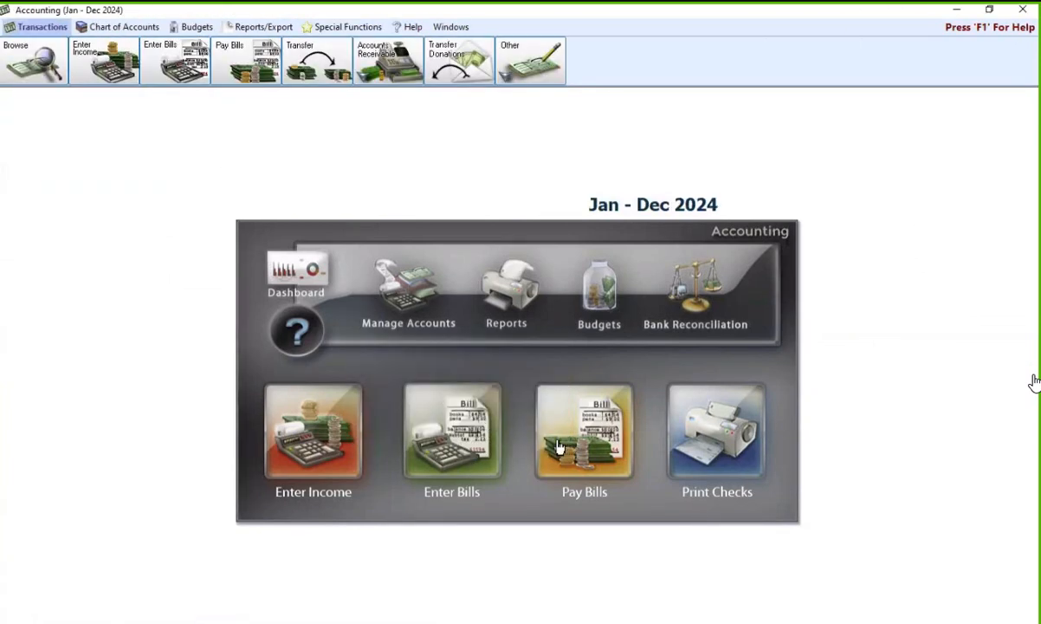
- Create a Quick Pay payment for Christian Bible Supplies' outstanding bill in Pay Bills, with EFT as the default pay method
click(559, 444)
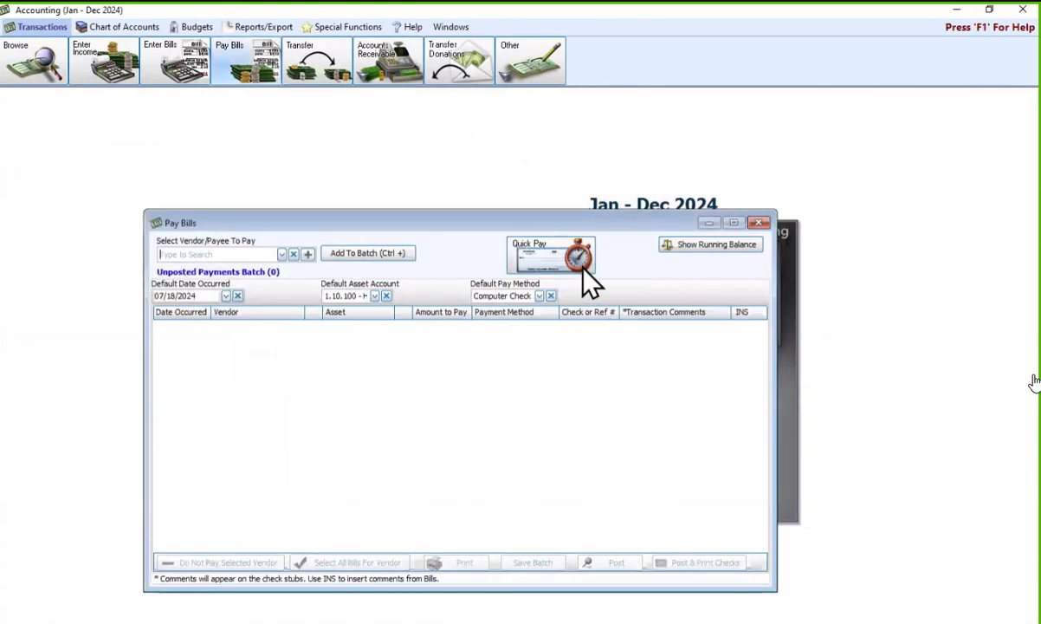
click(538, 264)
click(559, 314)
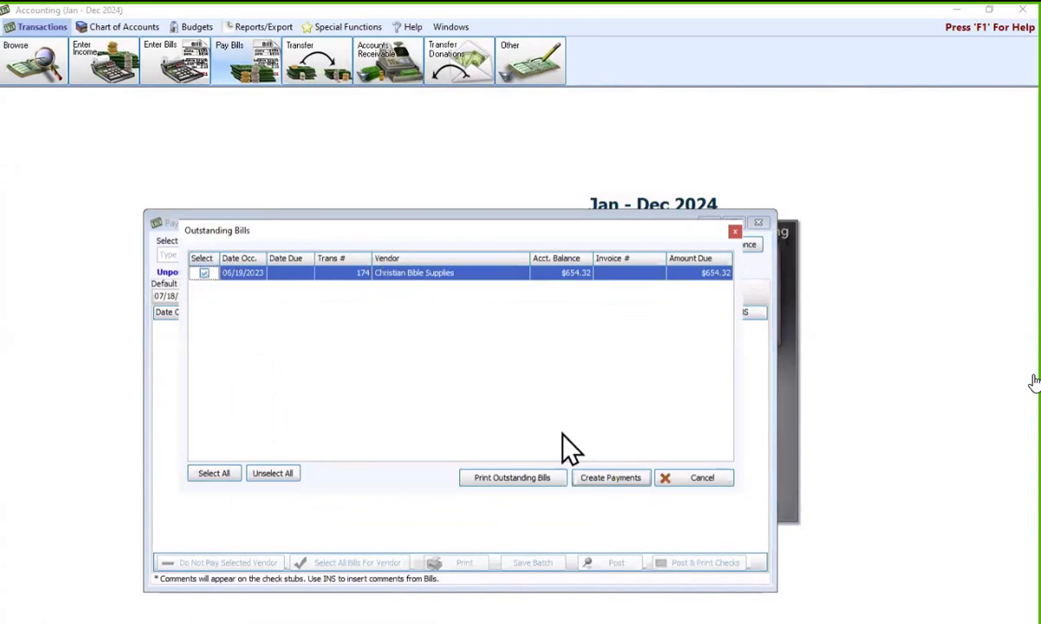
click(611, 479)
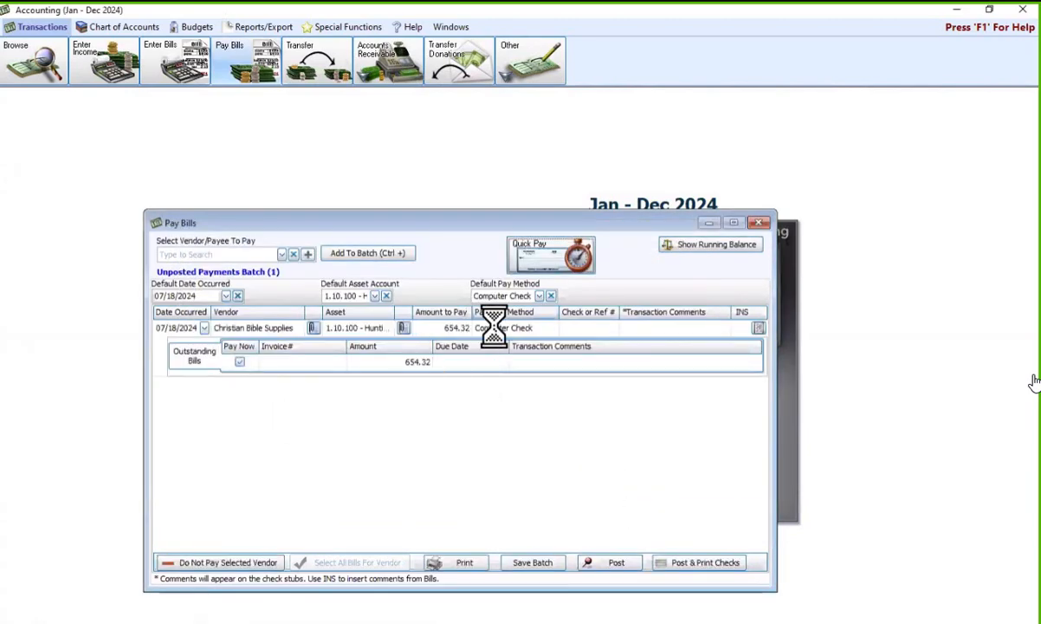
click(523, 329)
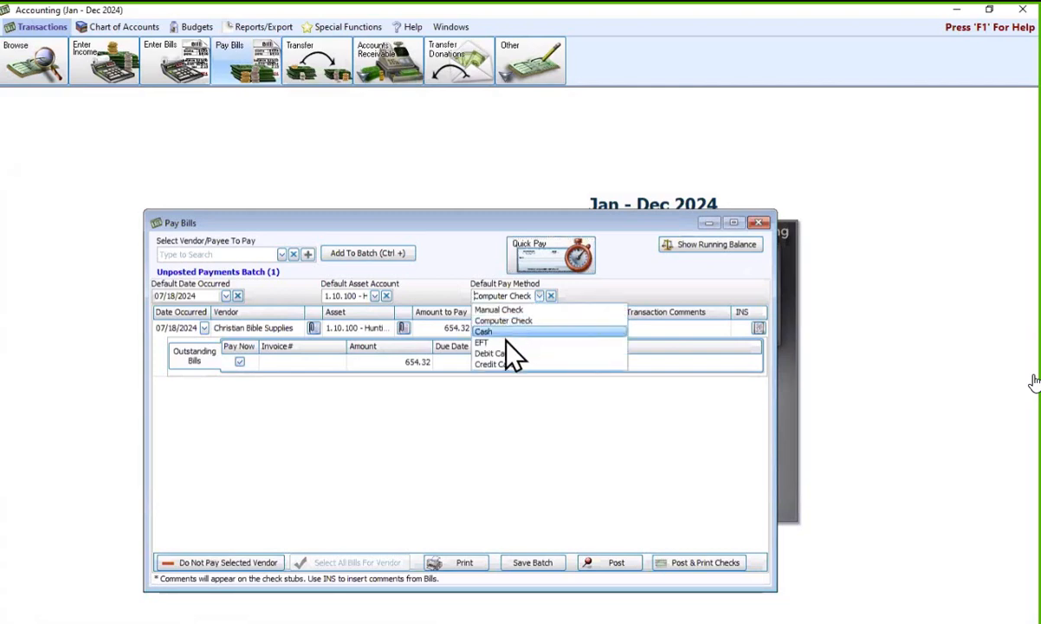
click(492, 343)
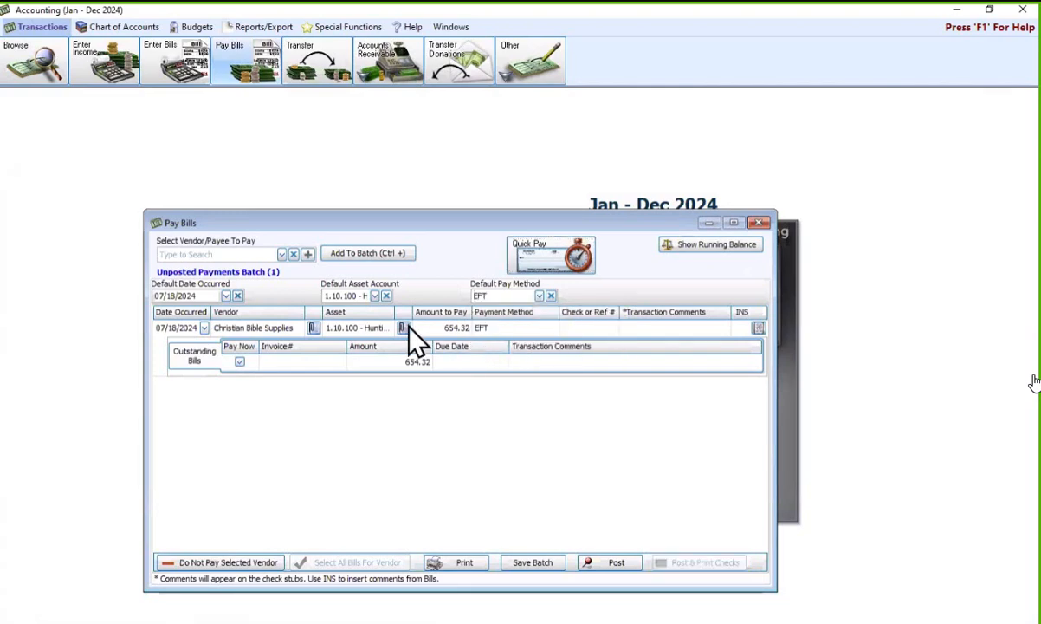
- Show the payment batch's running balances, then post the batch without printing it and close Pay Bills
click(669, 246)
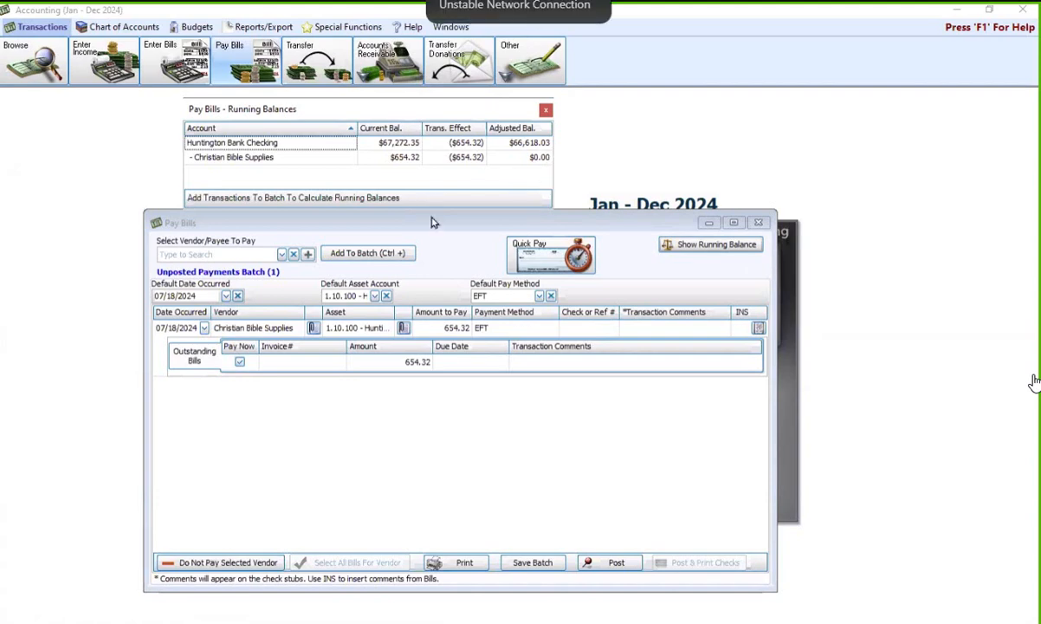
click(613, 570)
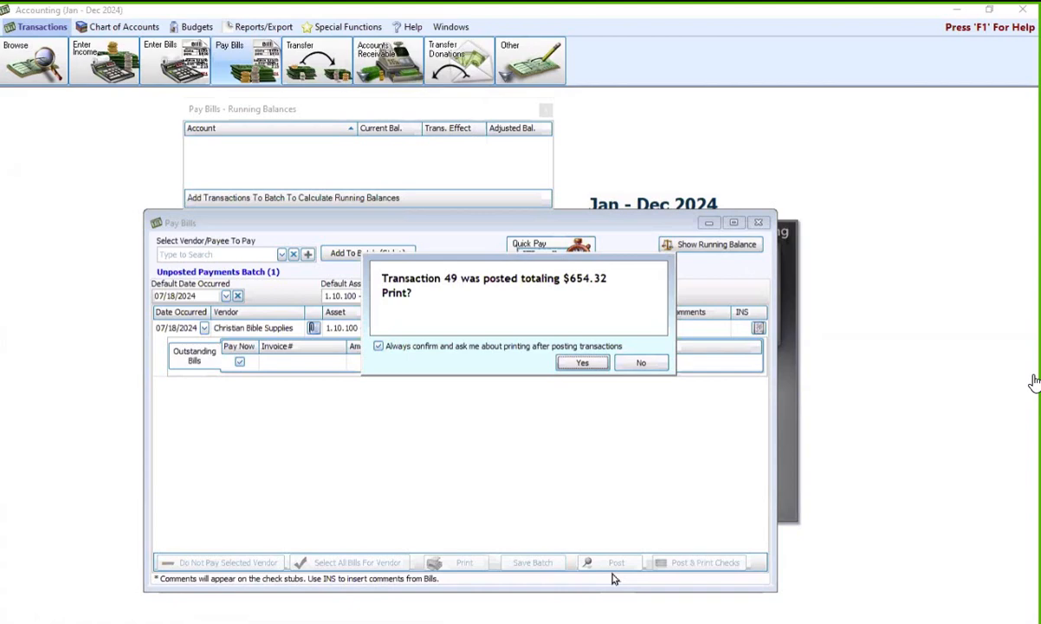
click(628, 367)
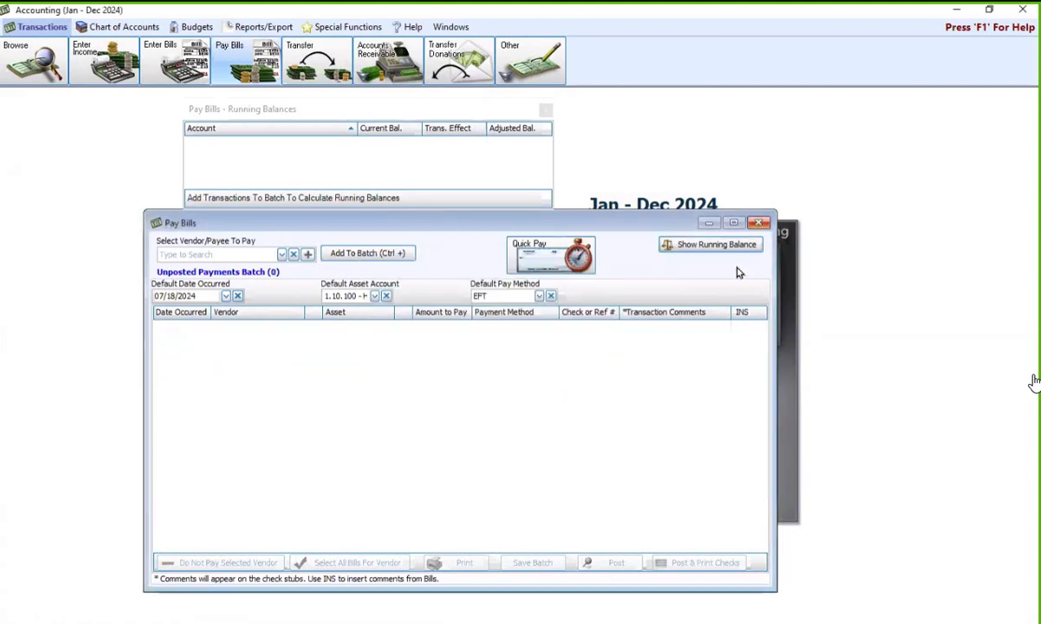
click(758, 223)
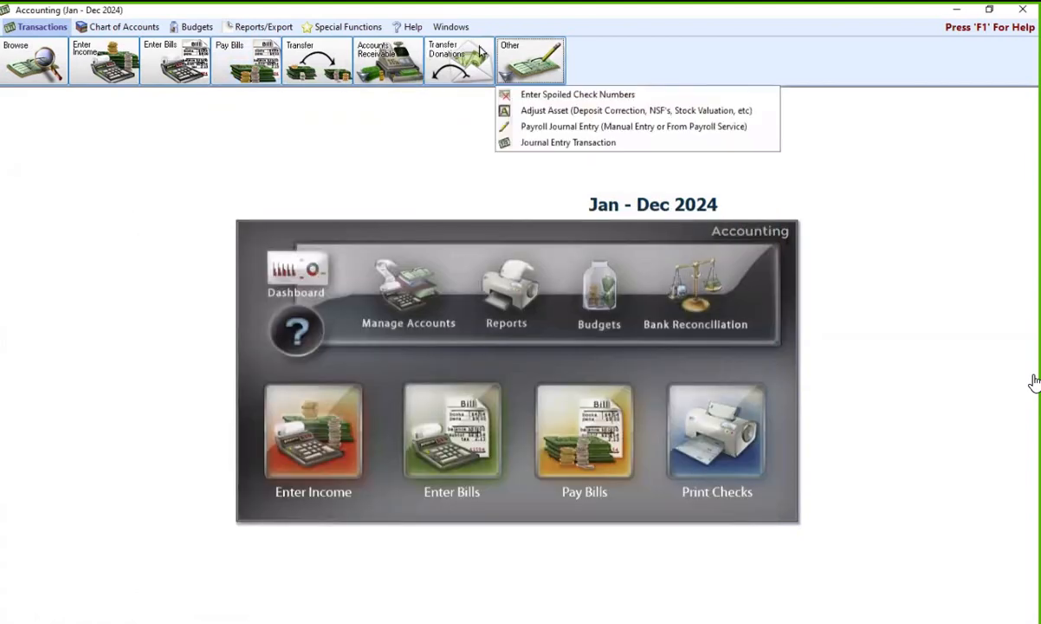
- Start a journal entry dated 07/18/2024 with a 654.32 debit line for 1.10.100 - Huntington Bank Checking
click(538, 126)
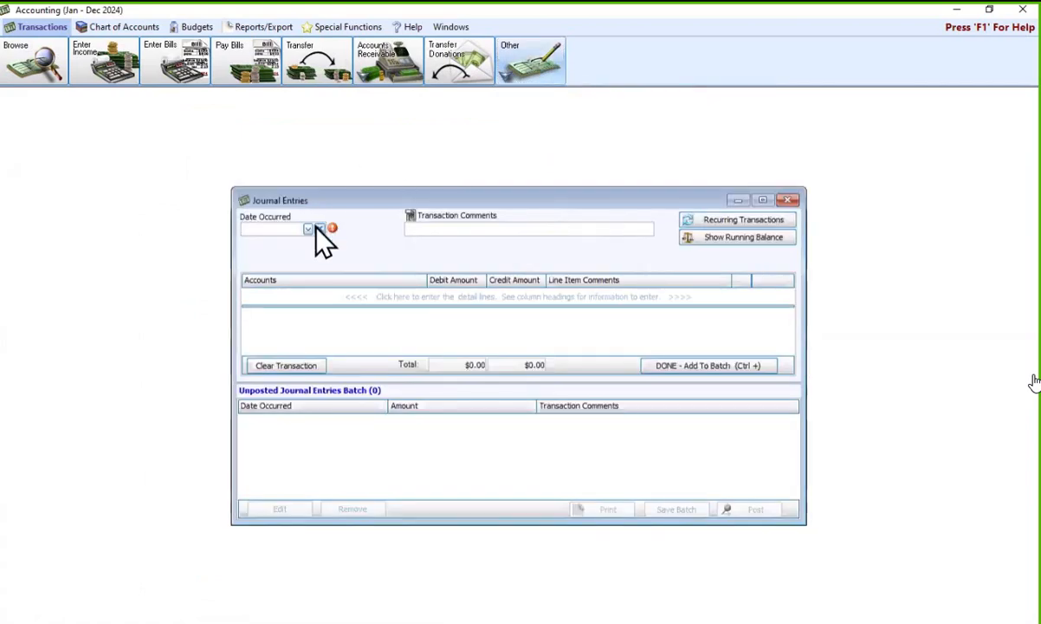
click(310, 229)
click(299, 400)
click(303, 296)
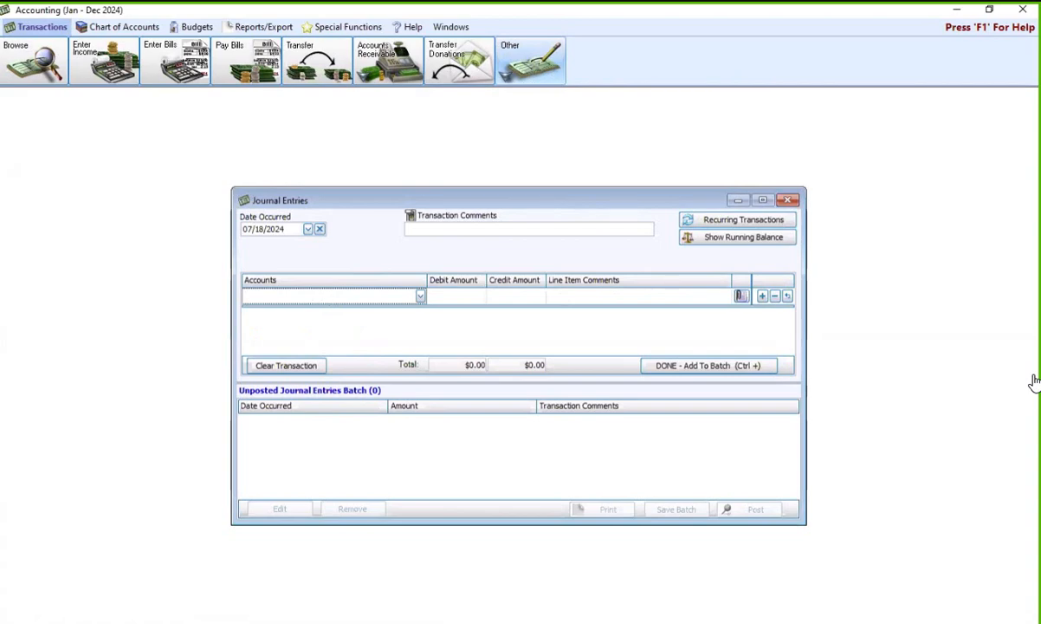
text(hunt)
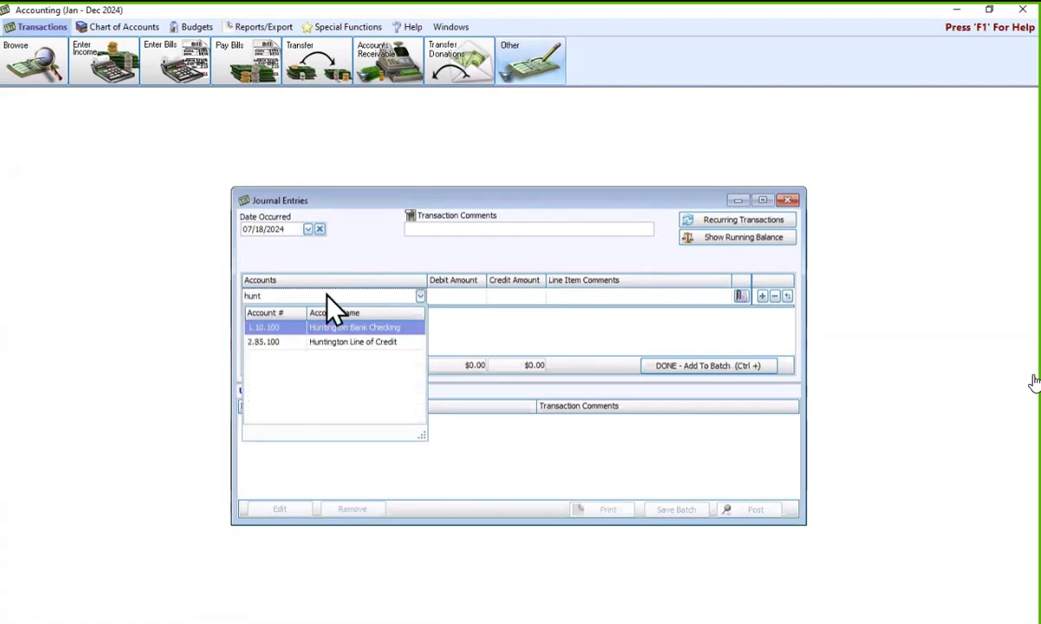
key(Return)
text(654)
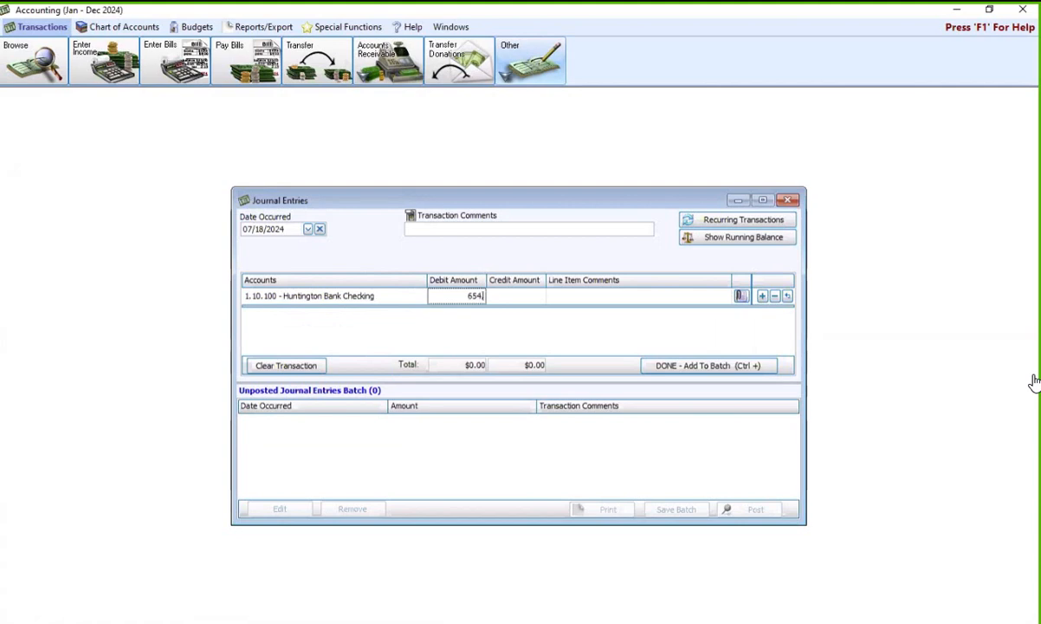
text(.32)
click(762, 297)
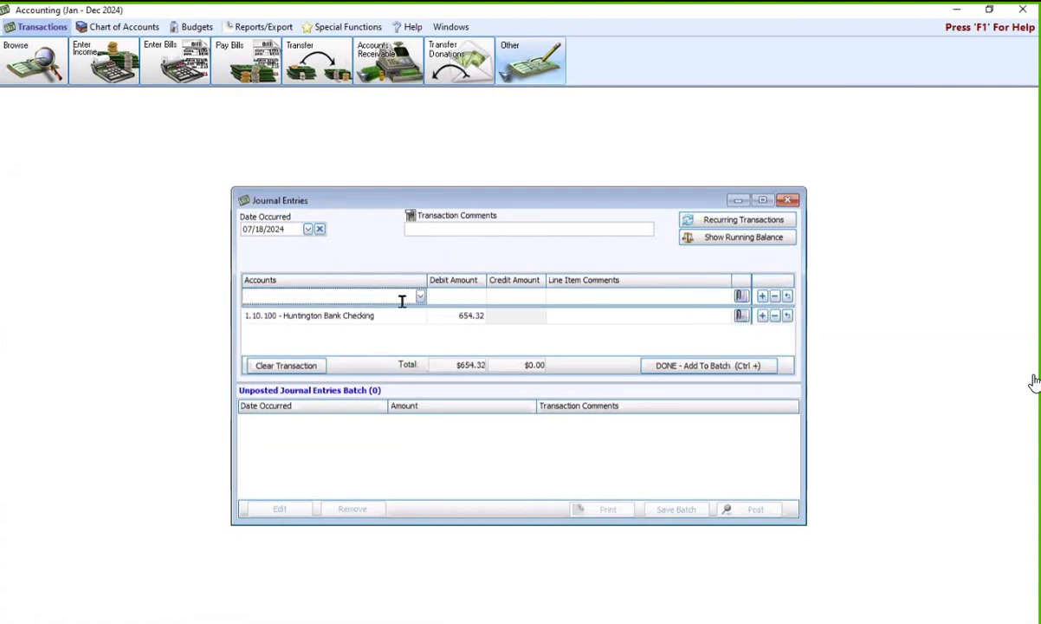
- Credit 654.32 to 3.10.100 - General Operating Fund Balance and add the journal entry to the batch
text(gener)
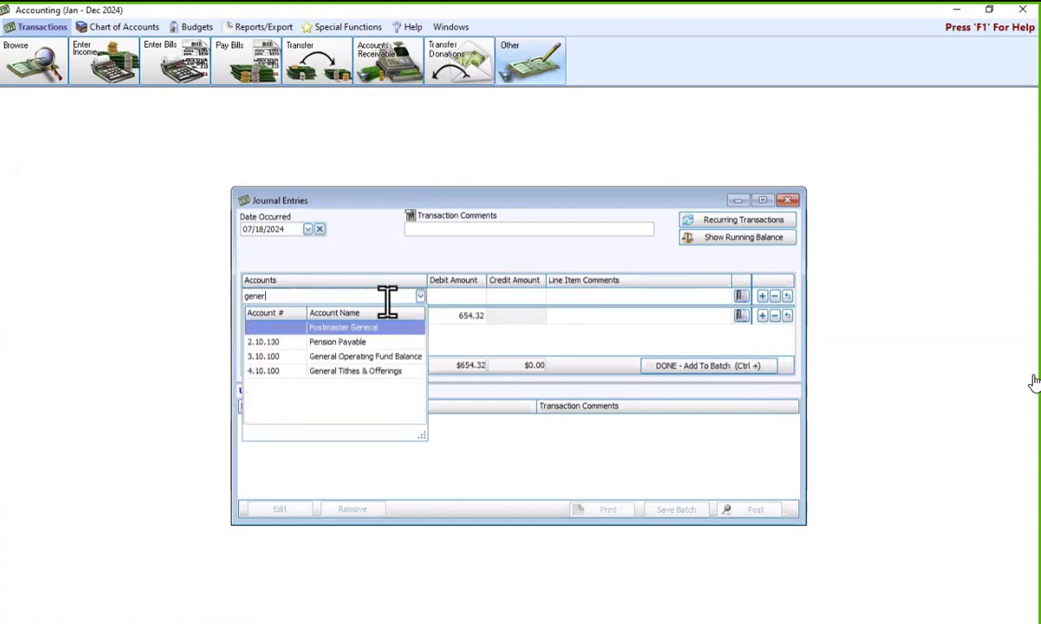
key(Down)
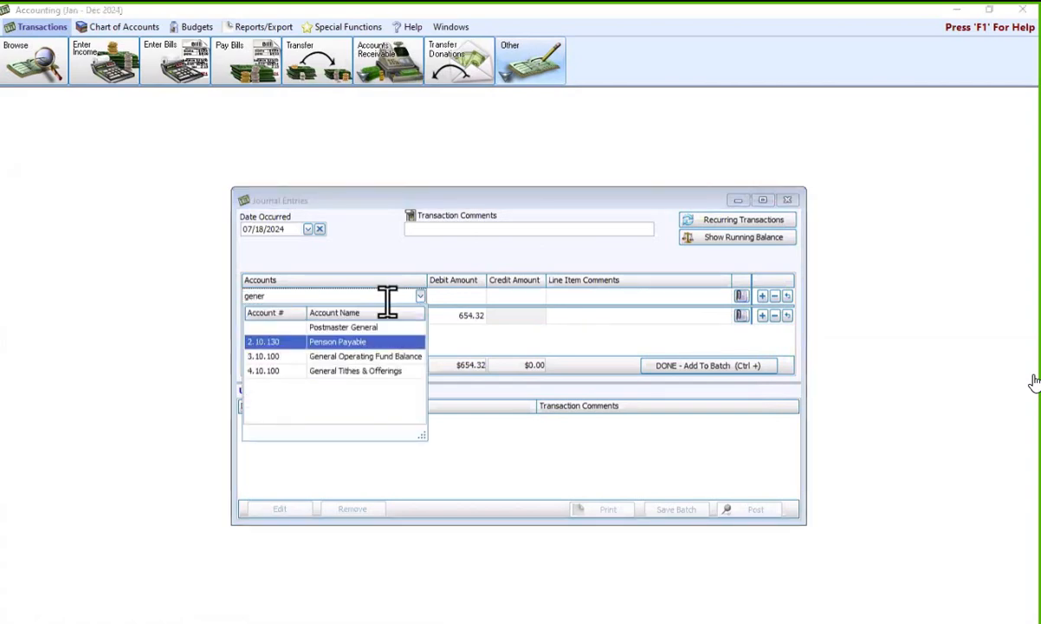
click(394, 356)
click(501, 297)
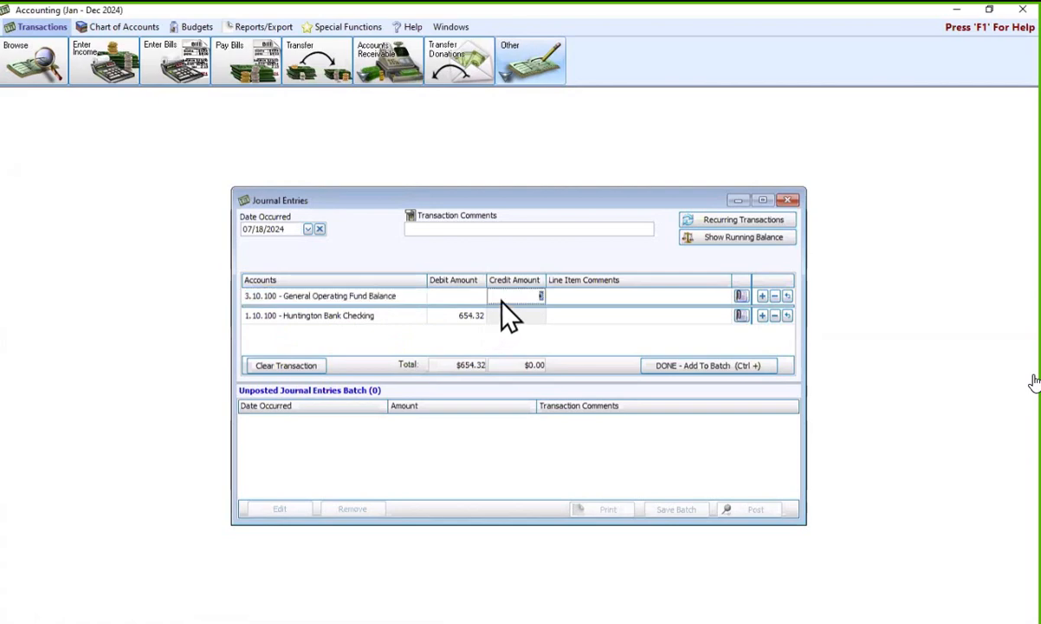
text(654.32)
click(689, 365)
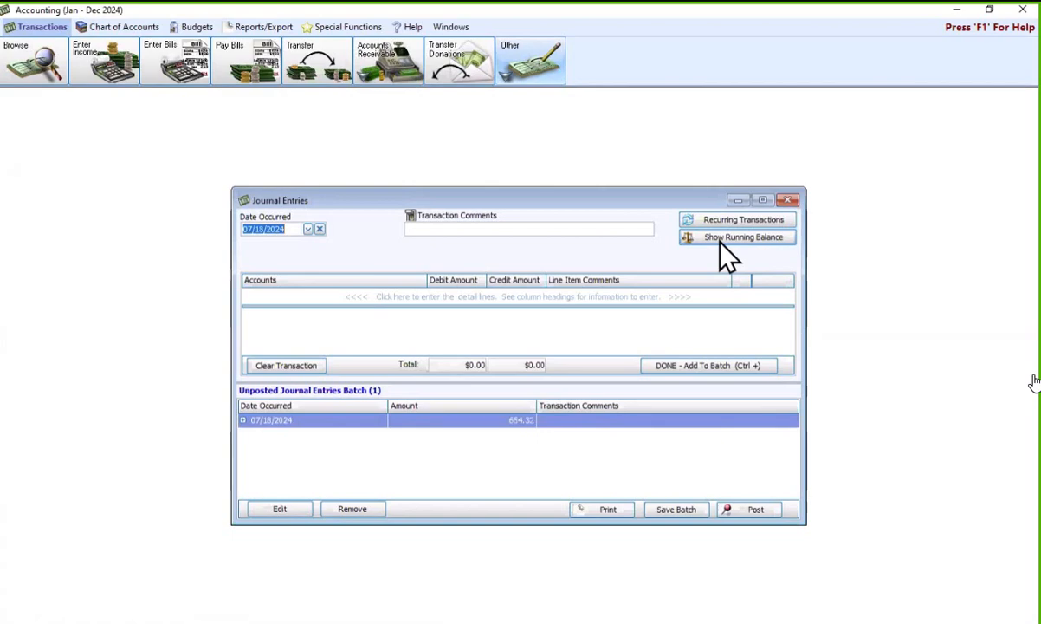
- Post the unposted journal entry without printing it, and close the Journal Entries window
click(752, 516)
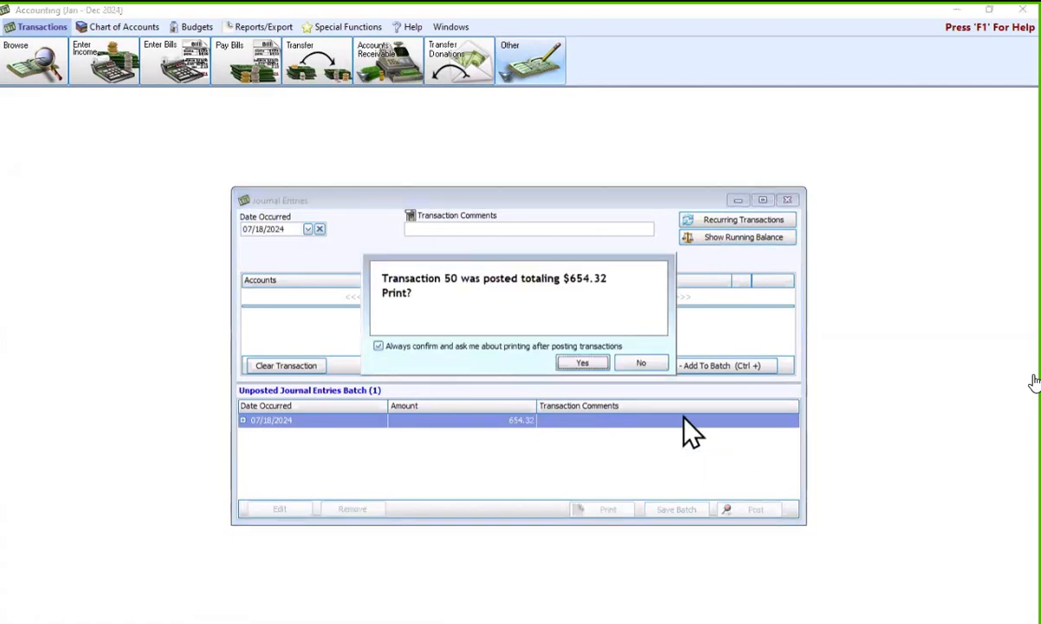
click(653, 363)
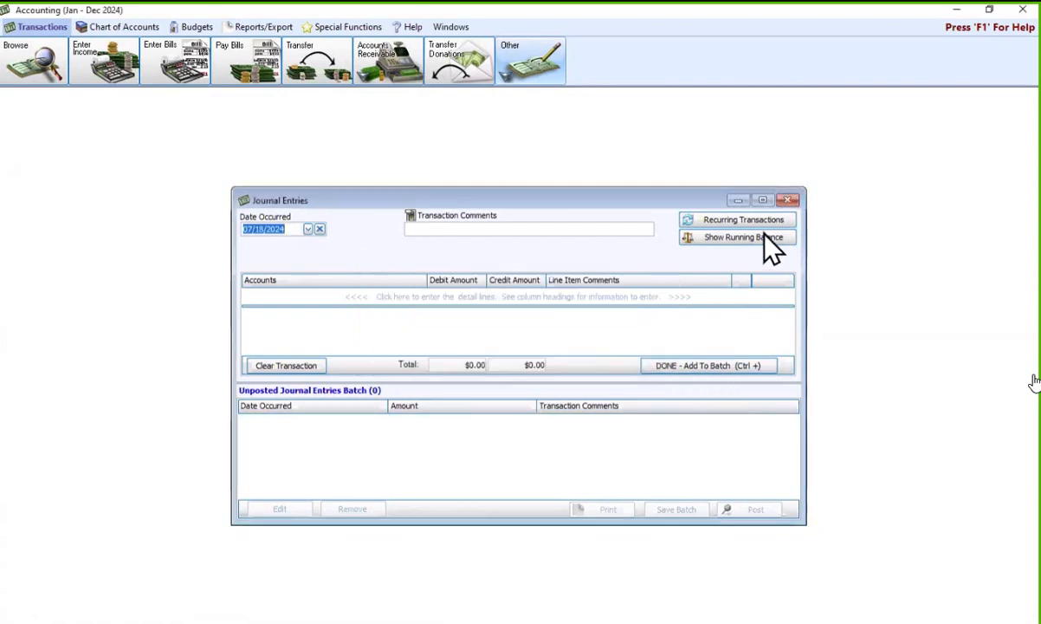
click(787, 200)
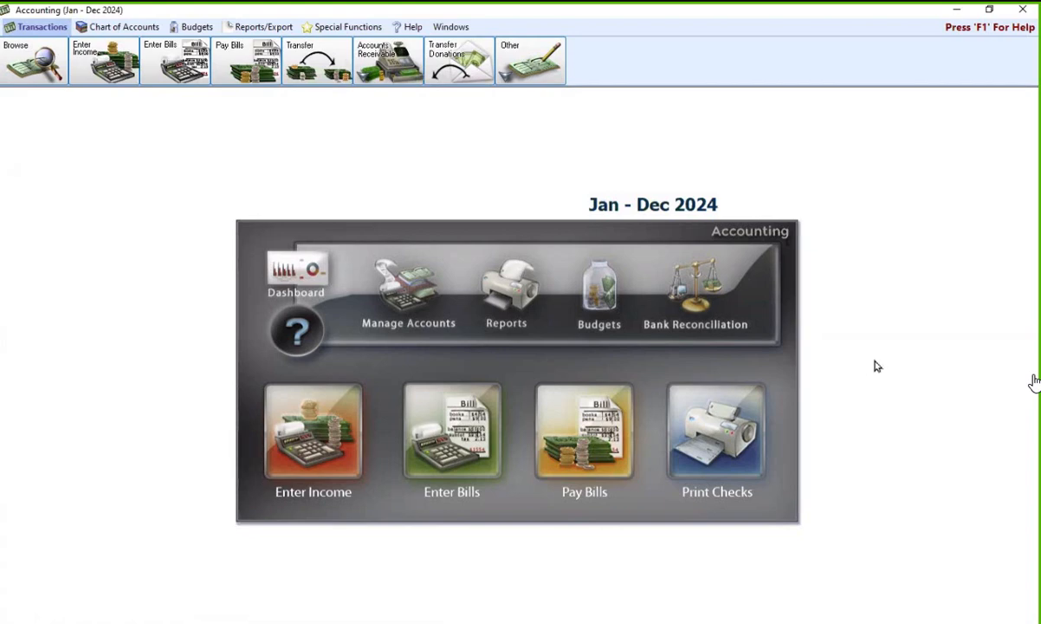
- Review the Quick Pay list of outstanding bills in Pay Bills, and close the list without creating payments
click(580, 442)
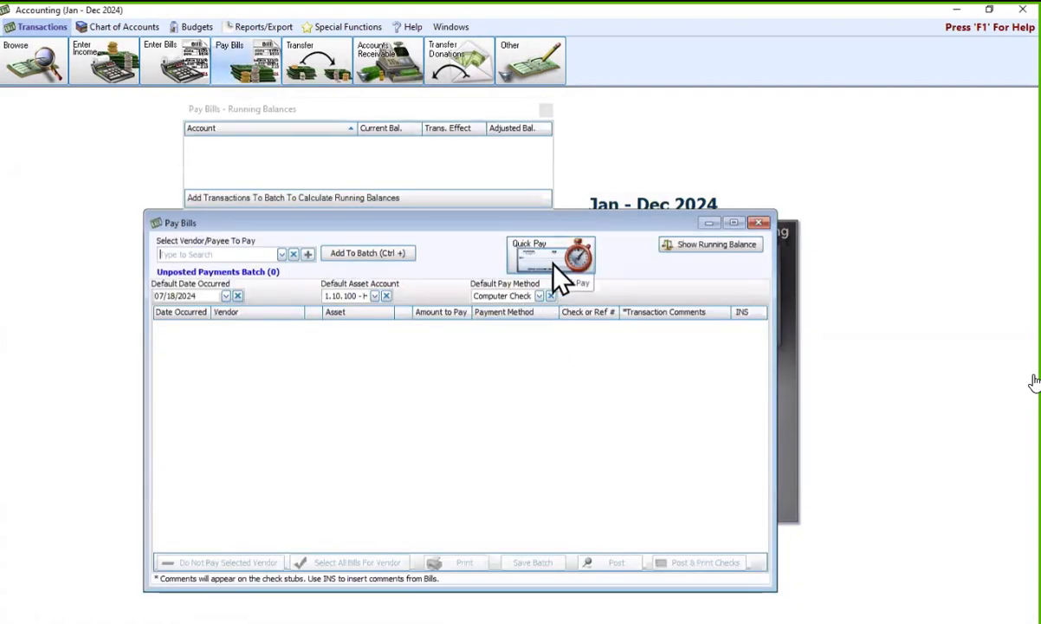
click(557, 250)
click(587, 314)
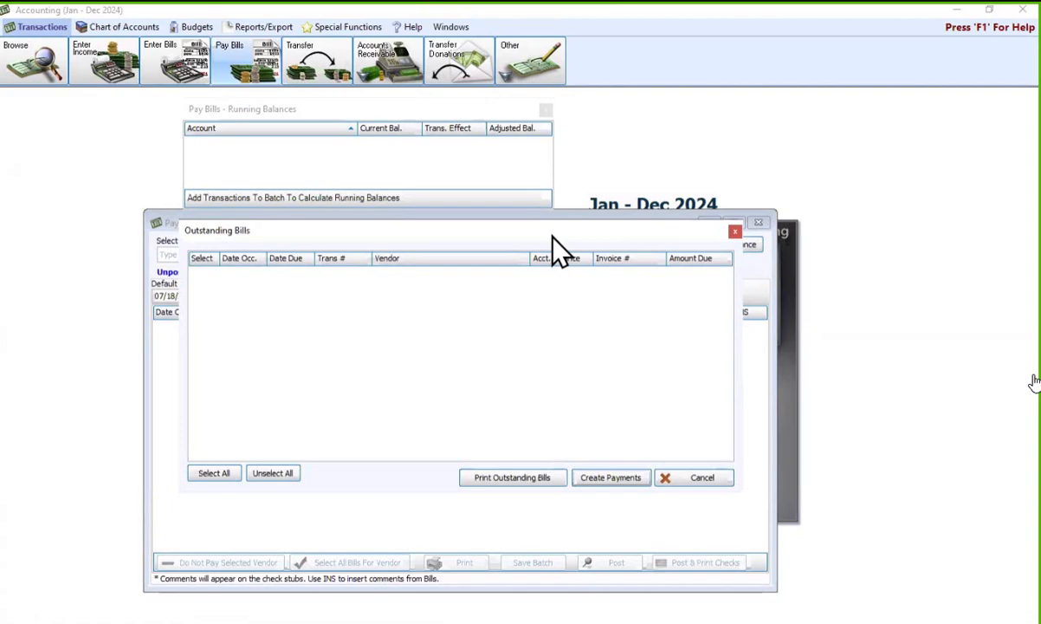
click(735, 231)
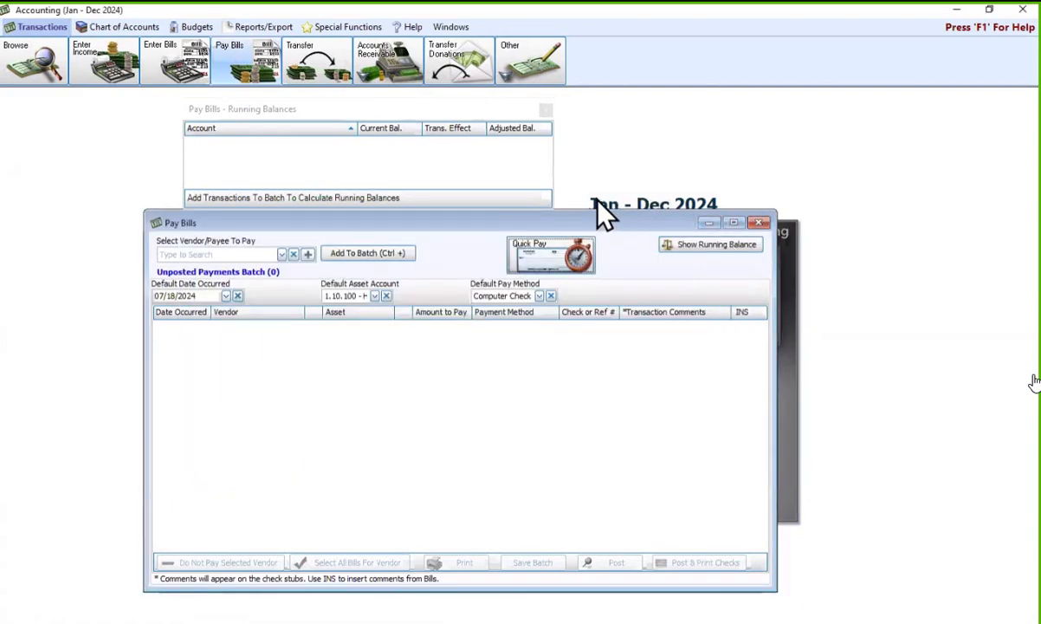